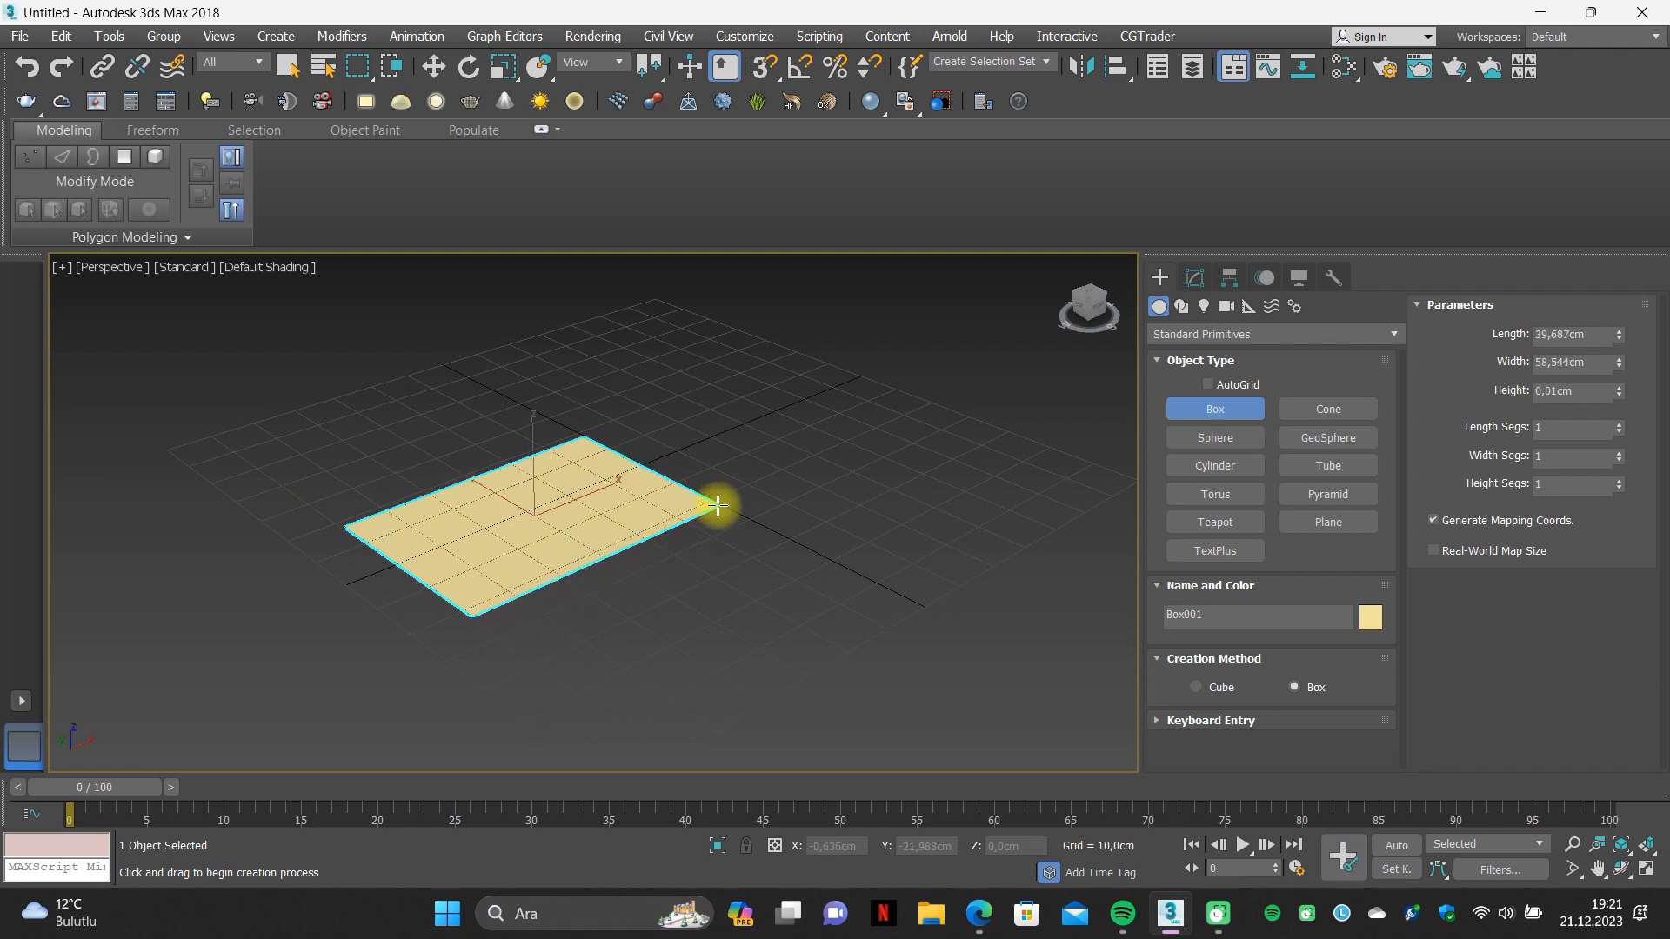
Finish the box at about 39.7 cm long, 58.5 cm wide and 29.9 cm high, and display edged faces.
{"action": "left_click", "coordinate": [608, 363]}
{"action": "right_click", "coordinate": [609, 362]}
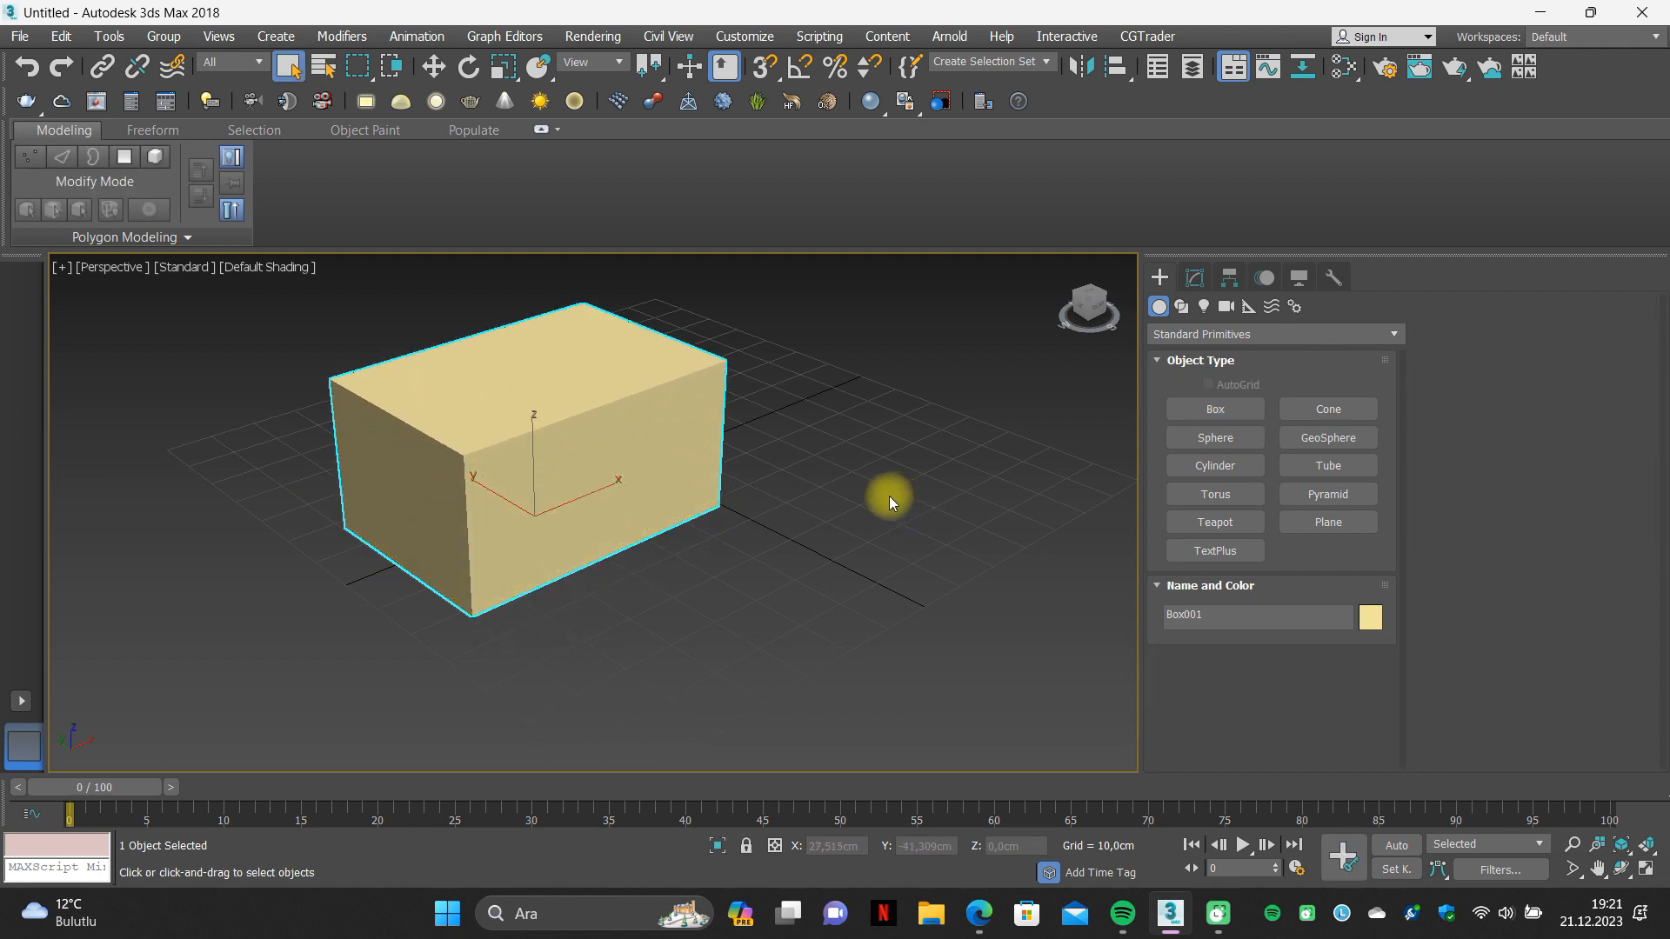
{"action": "key", "text": "F4"}
{"action": "scroll", "coordinate": [813, 492], "scroll_direction": "up", "scroll_amount": 4}
{"action": "scroll", "coordinate": [794, 589], "scroll_direction": "down", "scroll_amount": 6}
{"action": "scroll", "coordinate": [774, 574], "scroll_direction": "up", "scroll_amount": 4}
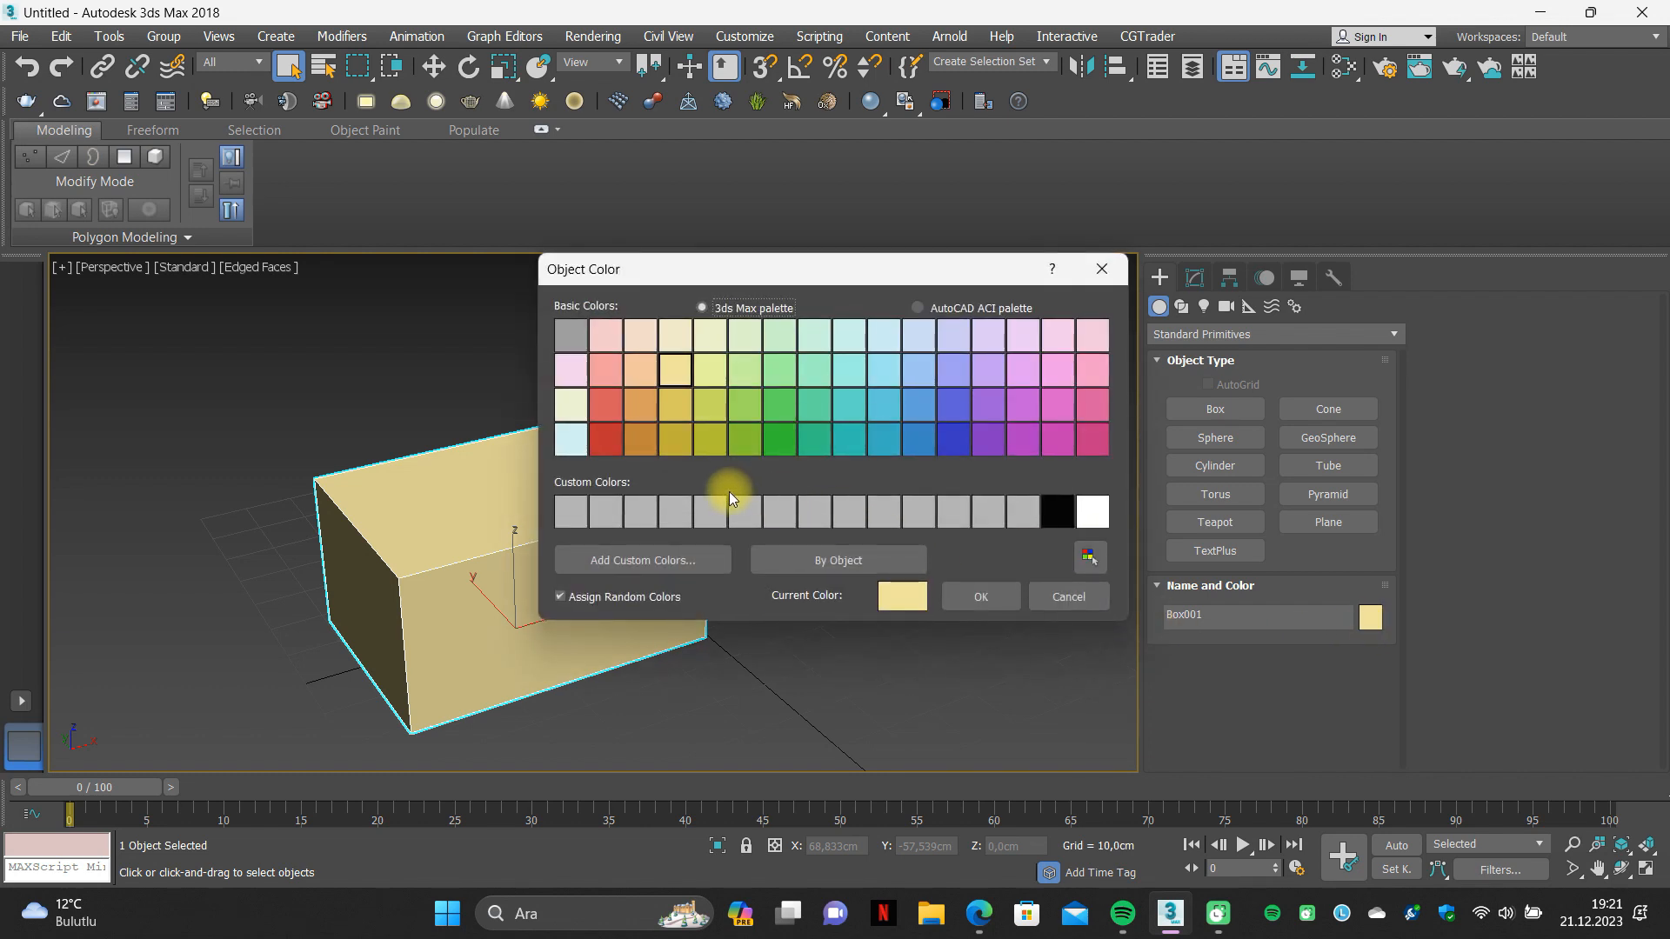
Recolour the box light grey and place a copy of it beside the original at about X 55.65 cm.
{"action": "left_click", "coordinate": [740, 506]}
{"action": "left_click", "coordinate": [974, 594]}
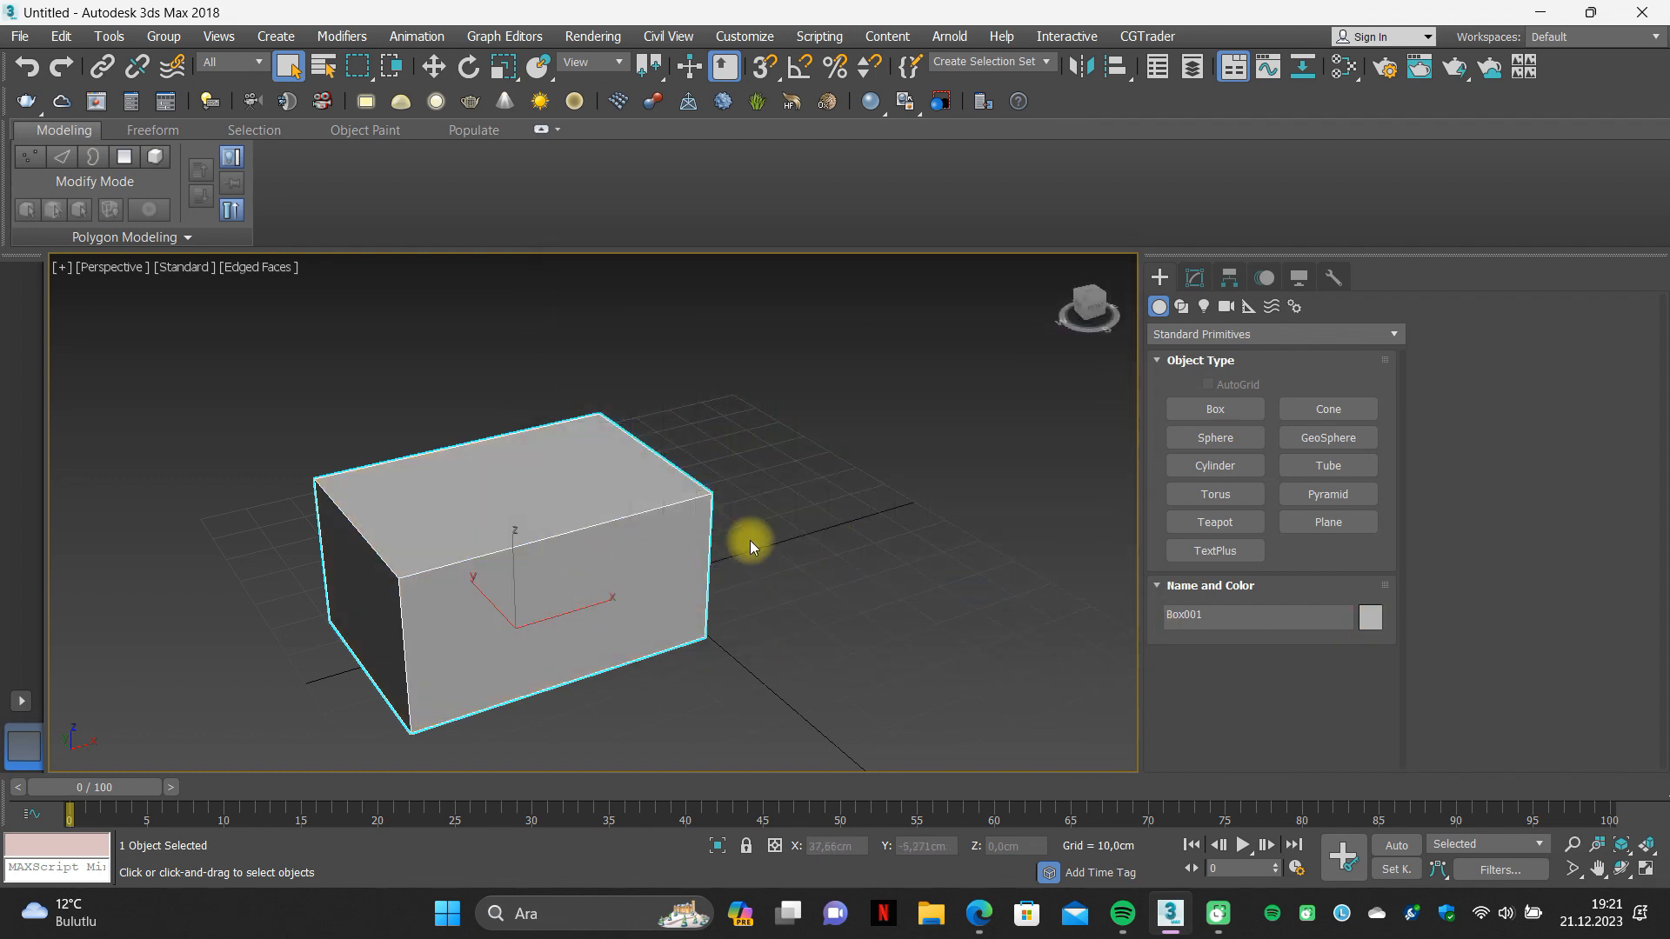
{"action": "key", "text": "w"}
{"action": "mouse_move", "coordinate": [583, 609]}
{"action": "left_mouse_down", "text": "shift"}
{"action": "mouse_move", "coordinate": [953, 540]}
{"action": "mouse_move", "coordinate": [931, 533]}
{"action": "left_mouse_up", "text": "shift"}
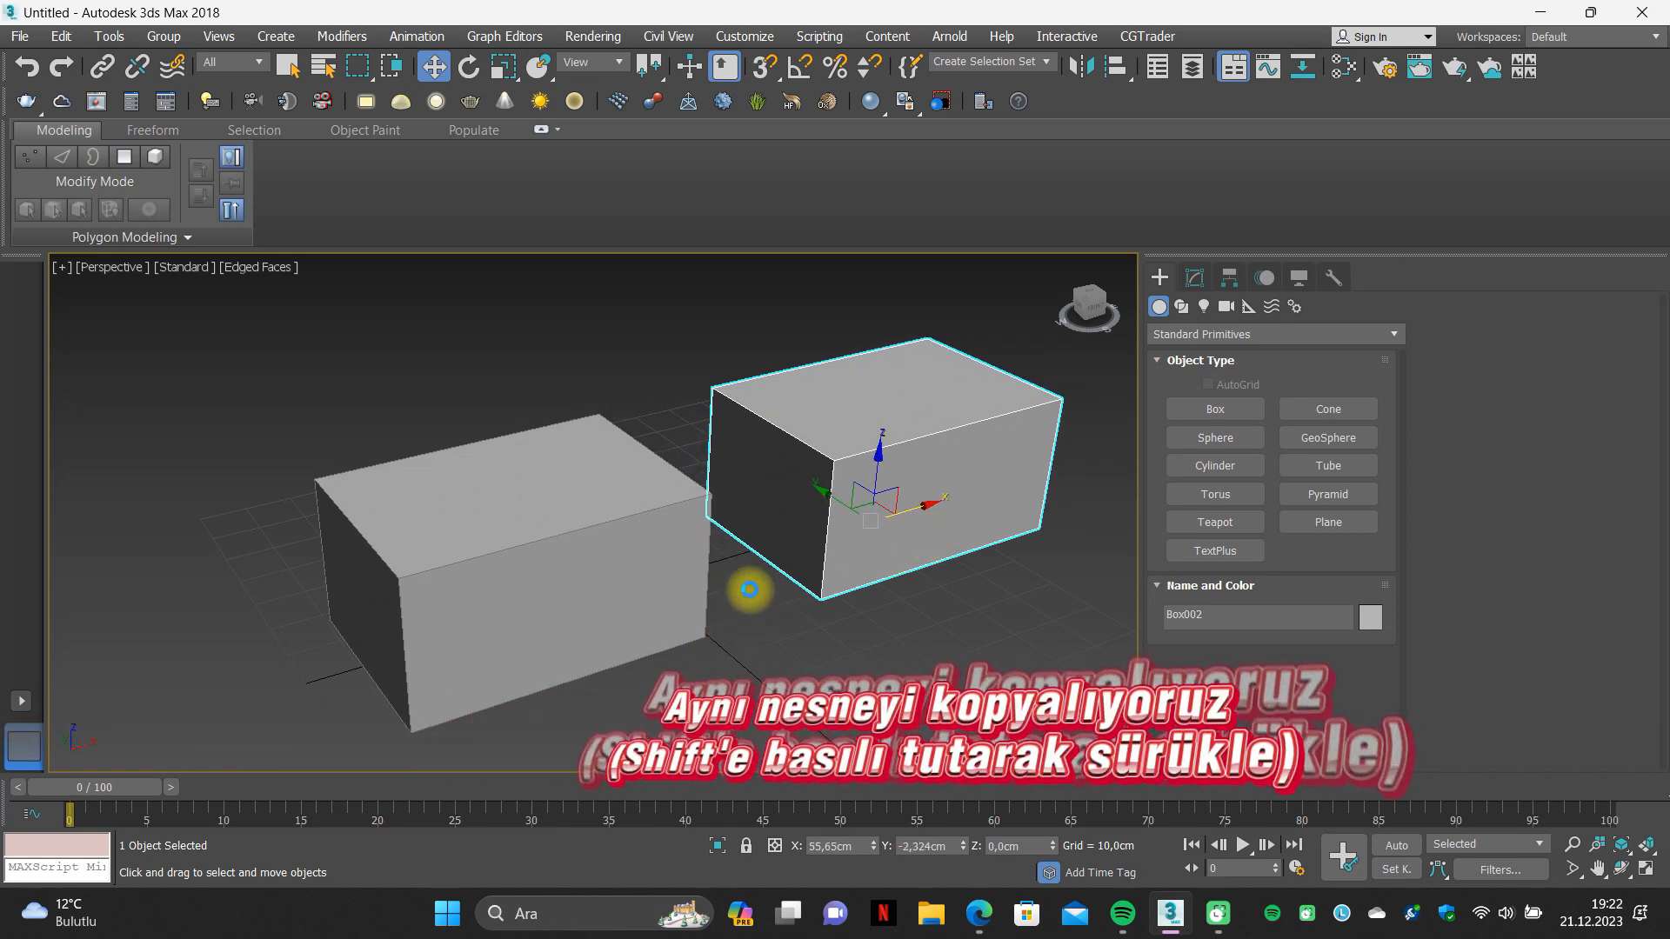
{"action": "left_click", "coordinate": [813, 565]}
{"action": "scroll", "coordinate": [693, 580], "scroll_direction": "down", "scroll_amount": 2}
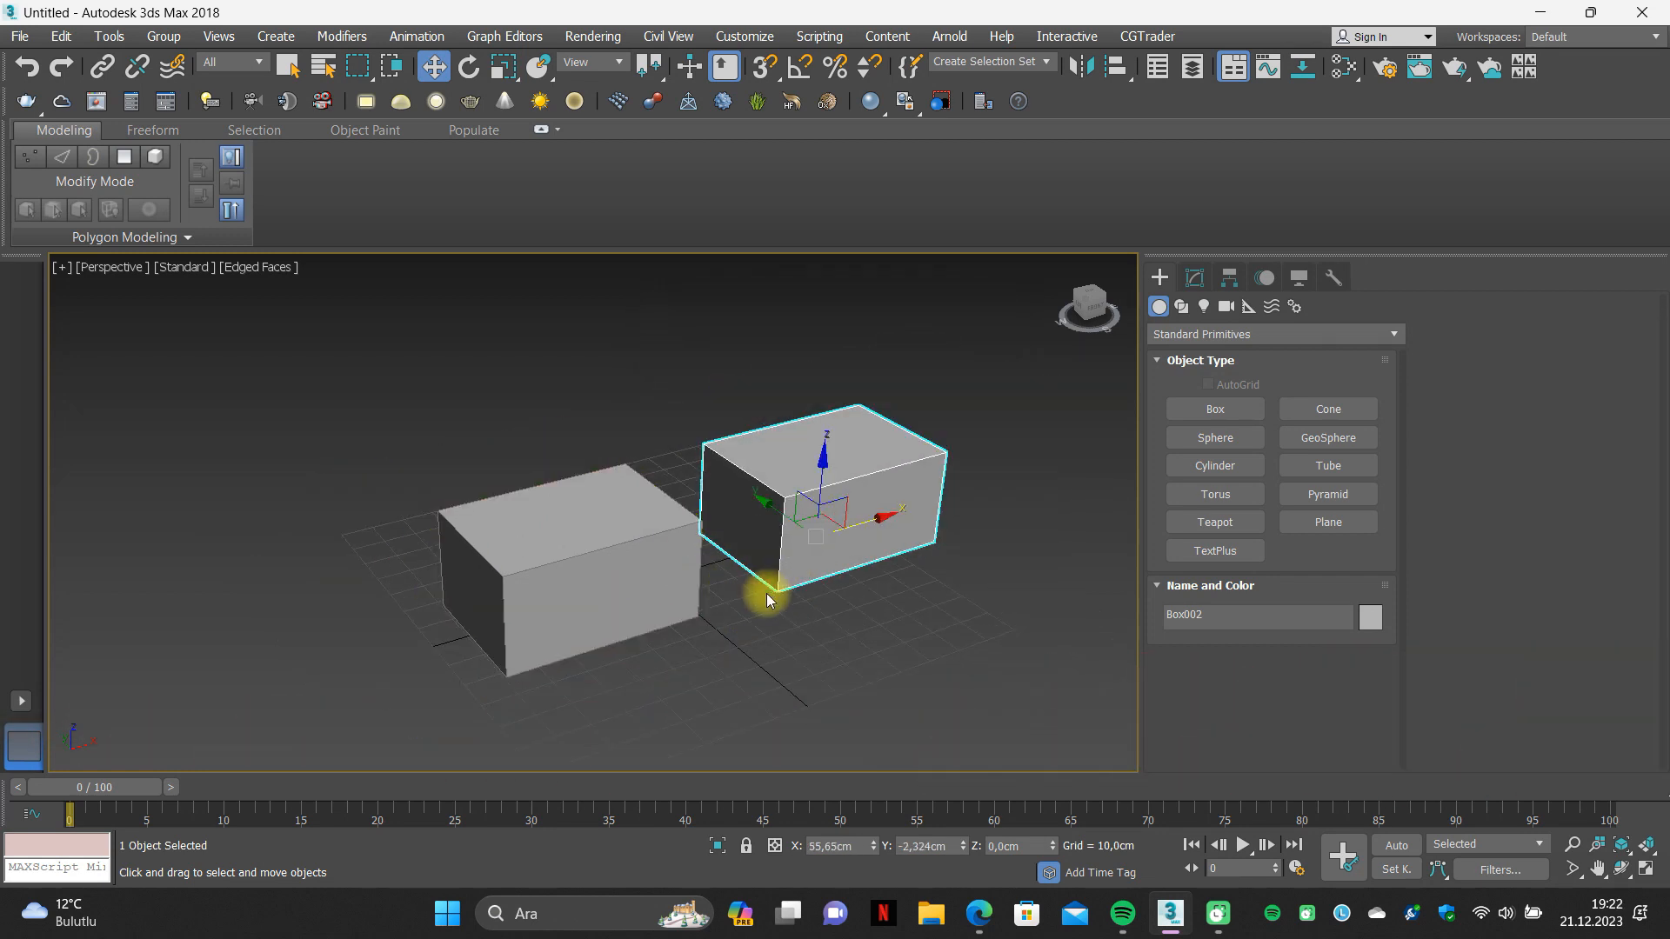
Apply an OpenSubdiv modifier to the original box and set its iterations to 3.
{"action": "middle_click_drag", "start_coordinate": [764, 589], "coordinate": [670, 600], "text": "alt"}
{"action": "left_click", "coordinate": [660, 577]}
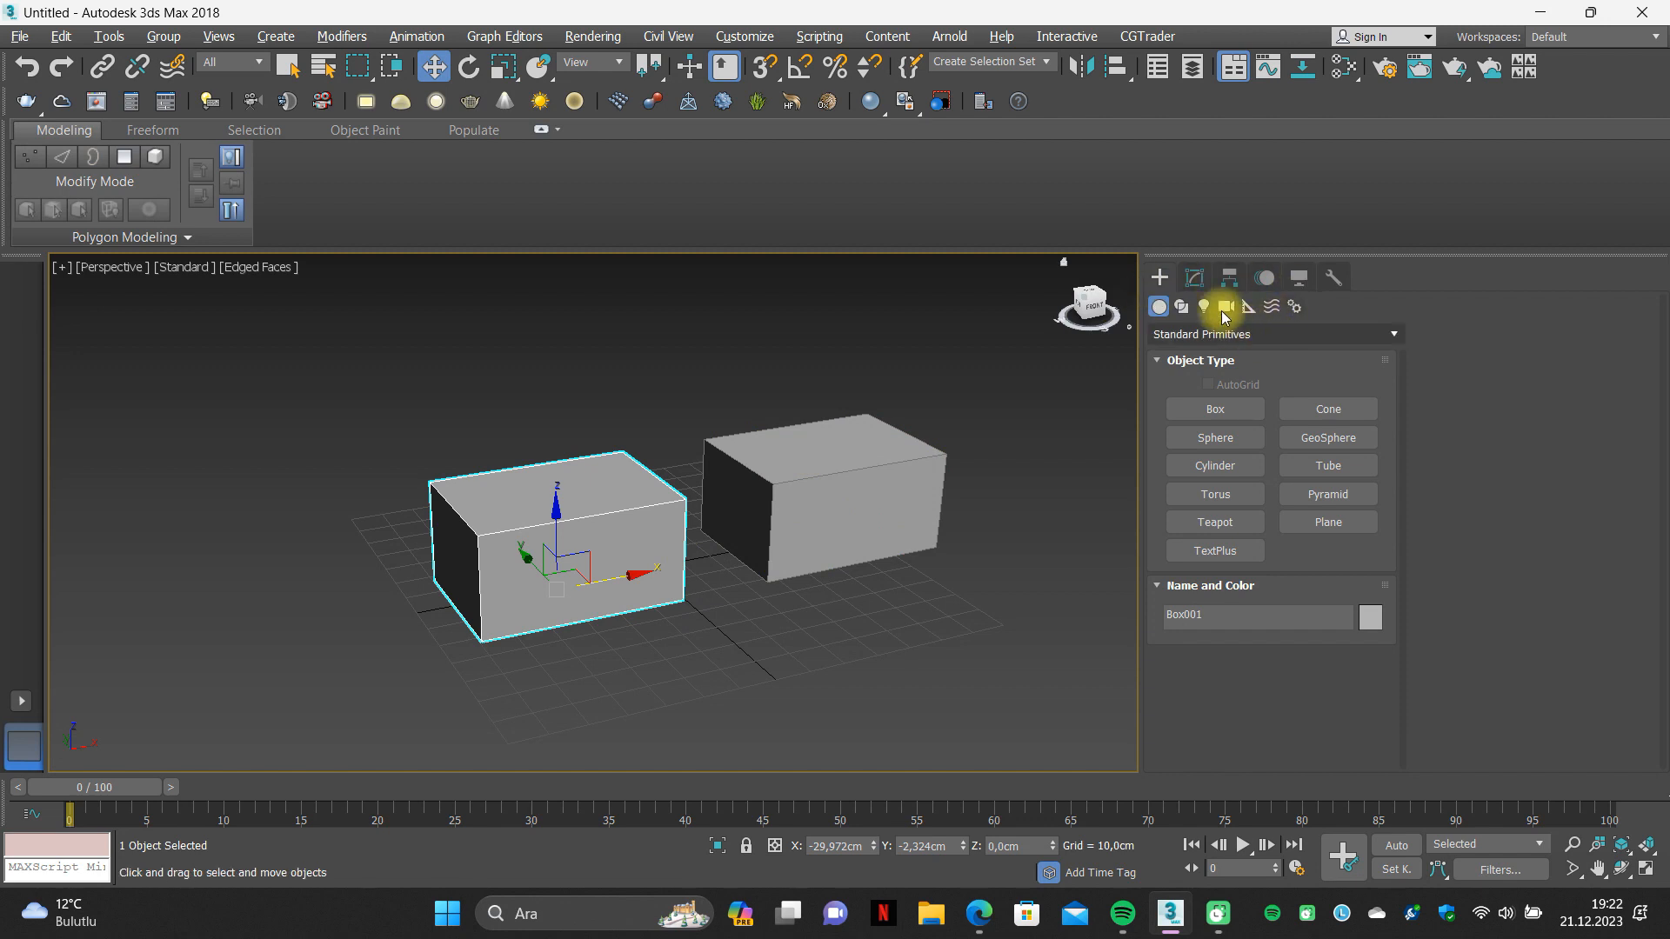
{"action": "left_click", "coordinate": [1194, 278]}
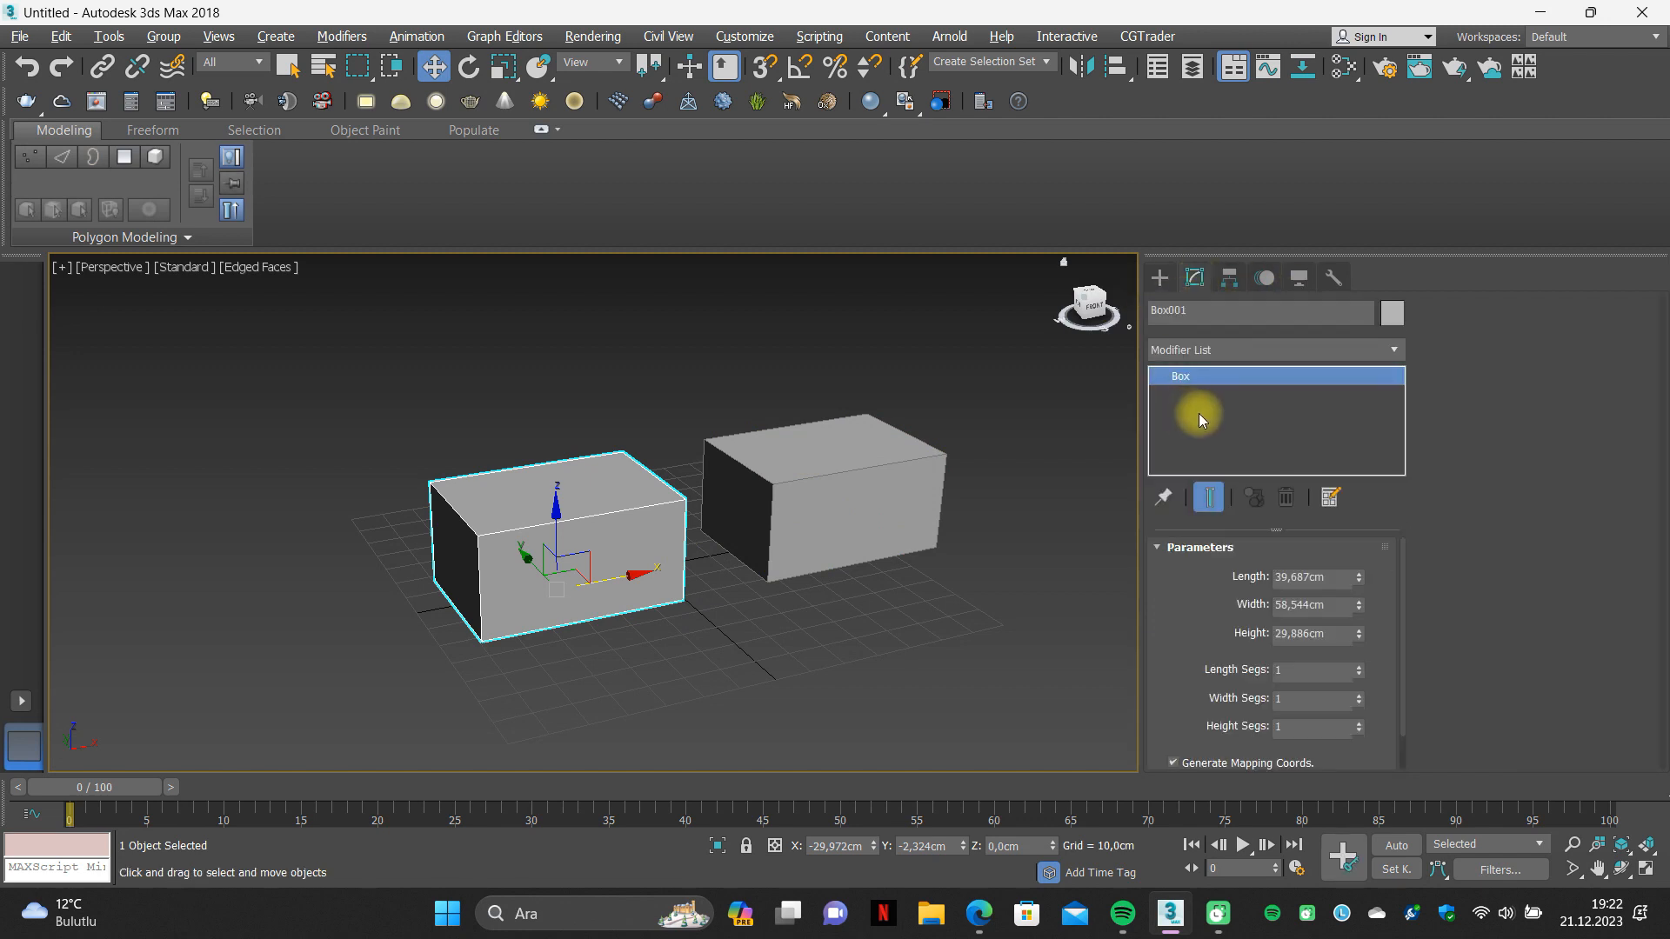
{"action": "left_click", "coordinate": [1198, 348]}
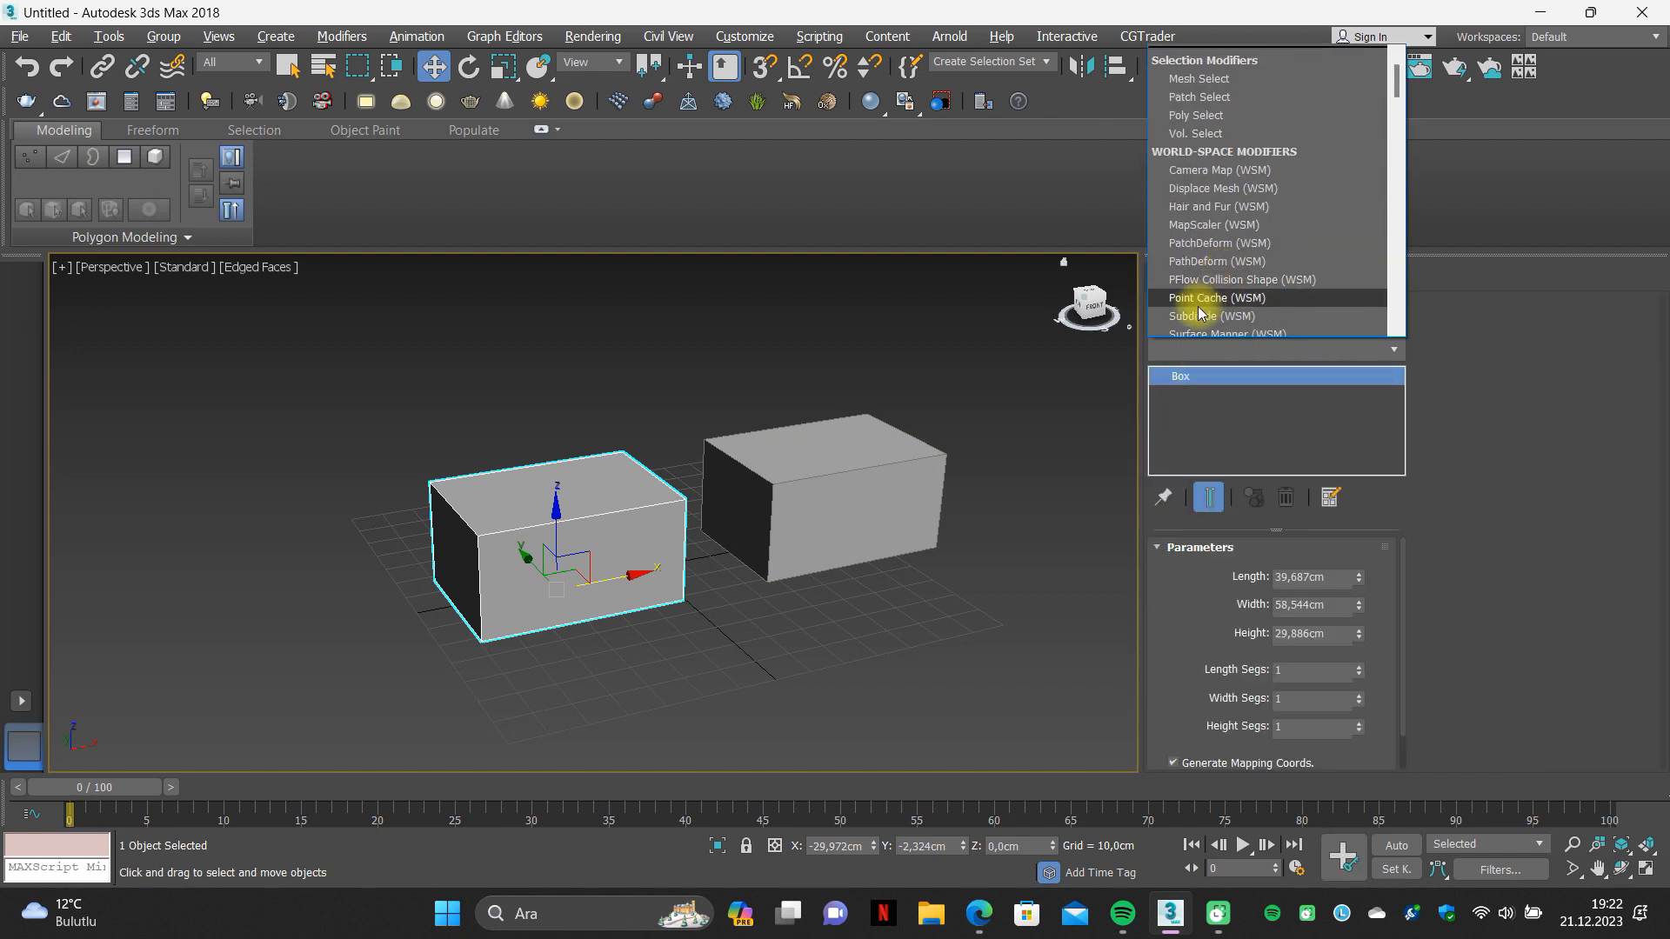
{"action": "key", "text": "o"}
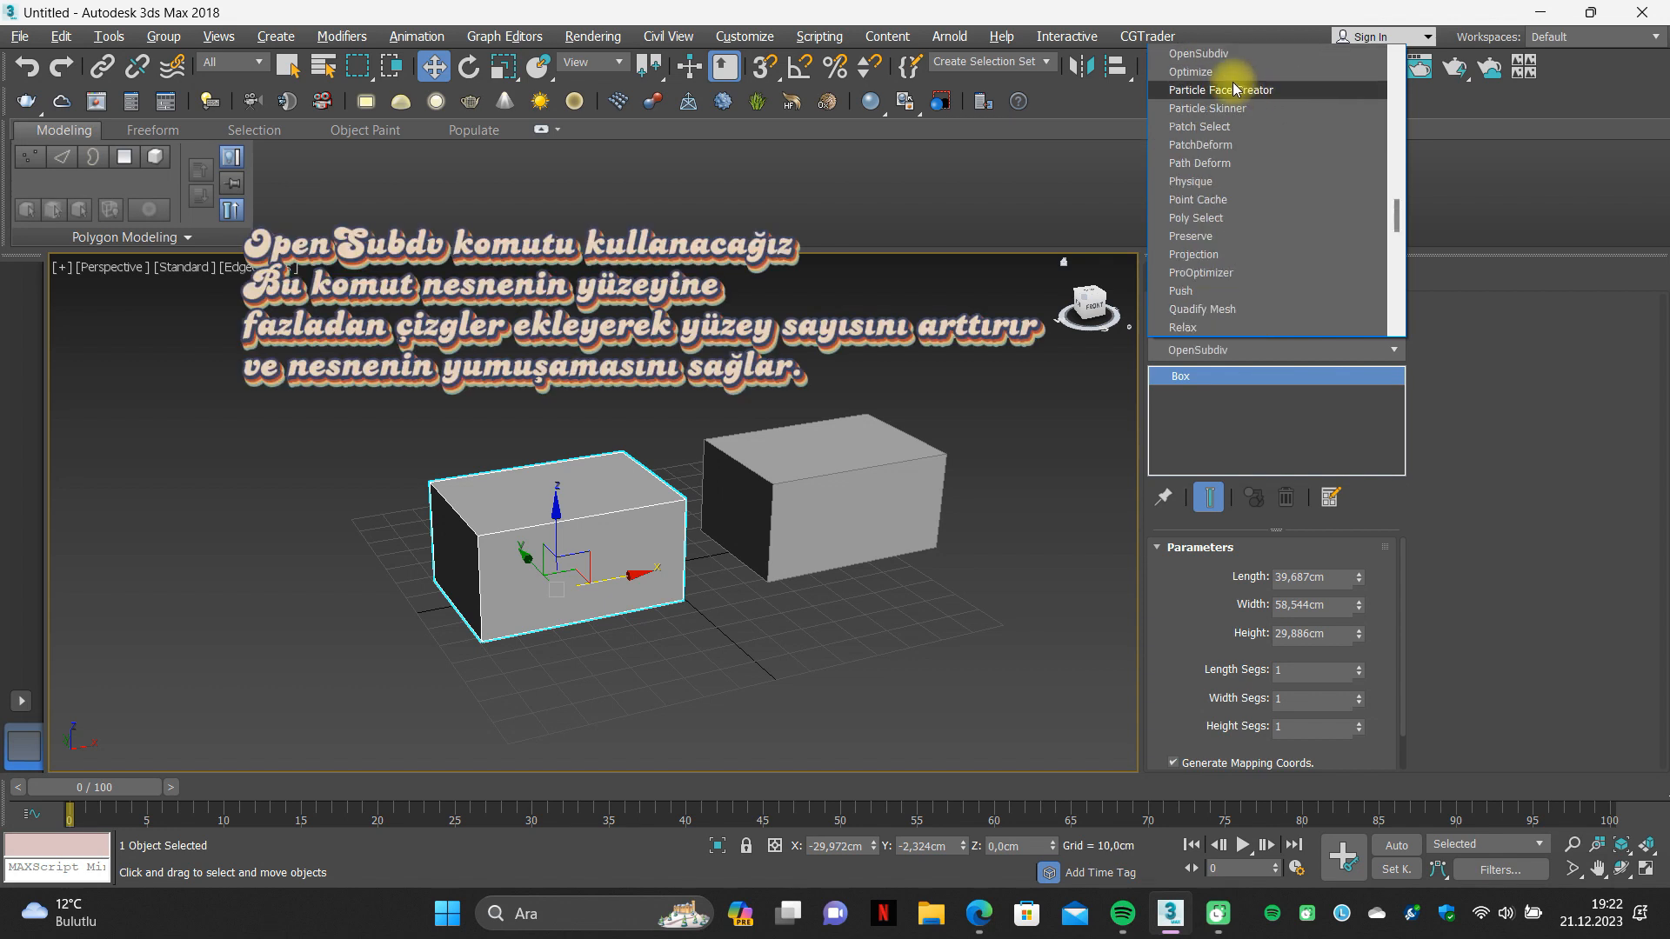
{"action": "left_click", "coordinate": [1199, 54]}
{"action": "scroll", "coordinate": [557, 519], "scroll_direction": "up", "scroll_amount": 3}
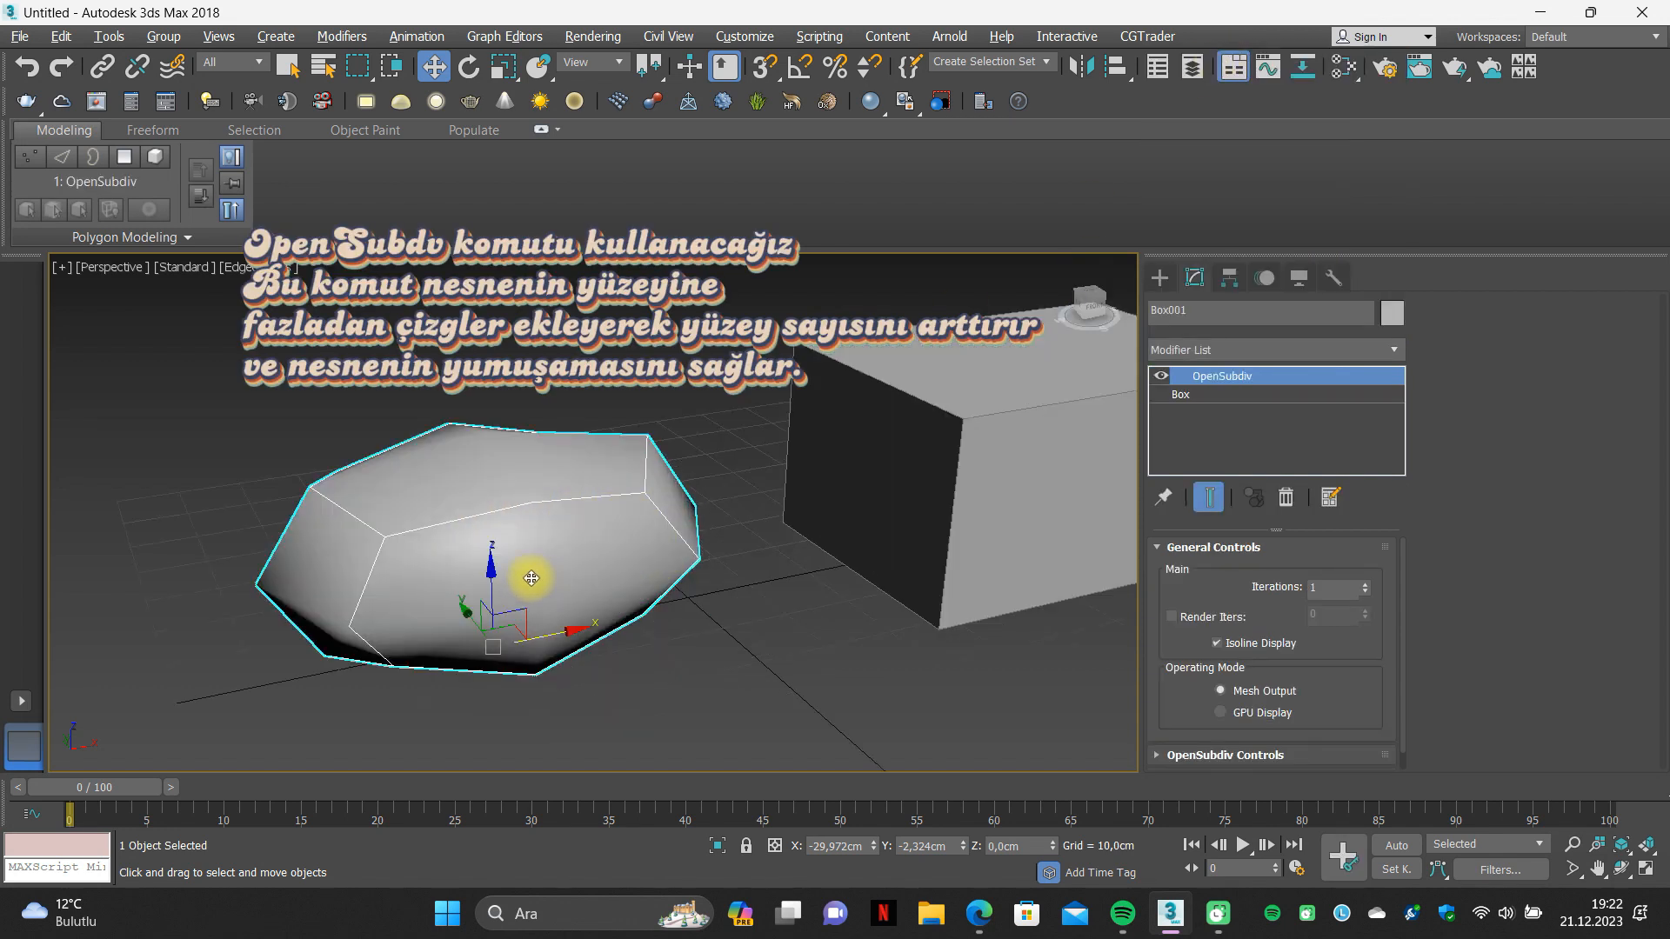
{"action": "left_click", "coordinate": [1365, 584]}
{"action": "left_click", "coordinate": [1365, 584]}
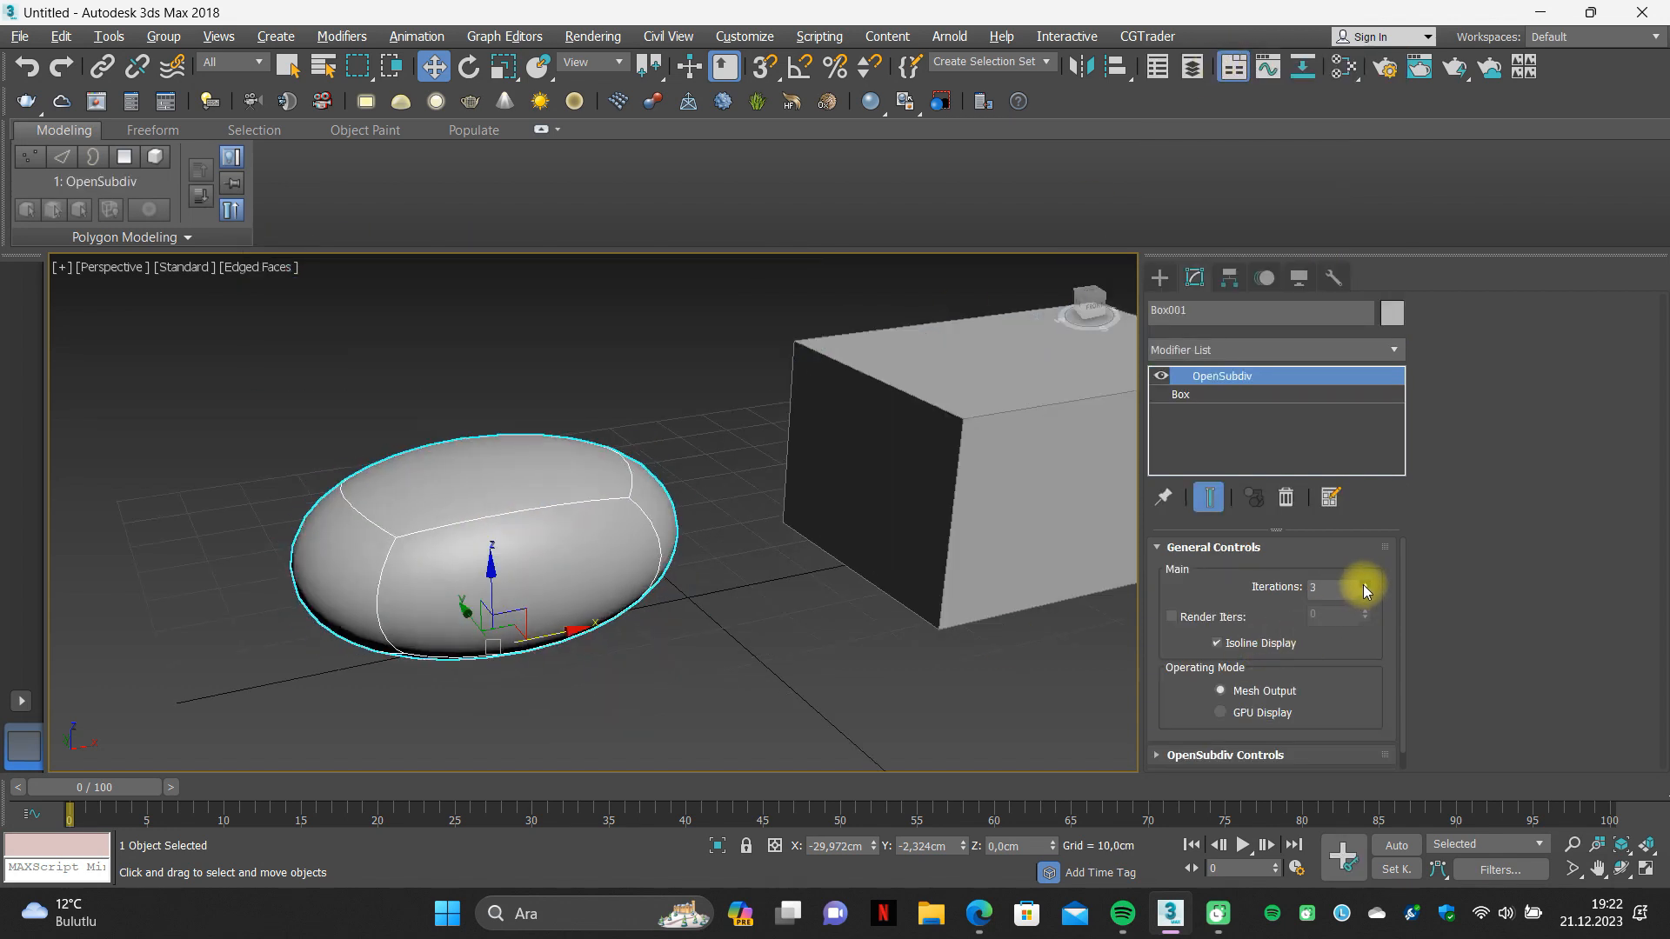
Add an Edit Poly modifier to the copied box.
{"action": "left_click", "coordinate": [698, 656]}
{"action": "middle_click_drag", "start_coordinate": [450, 508], "coordinate": [451, 585], "text": "alt"}
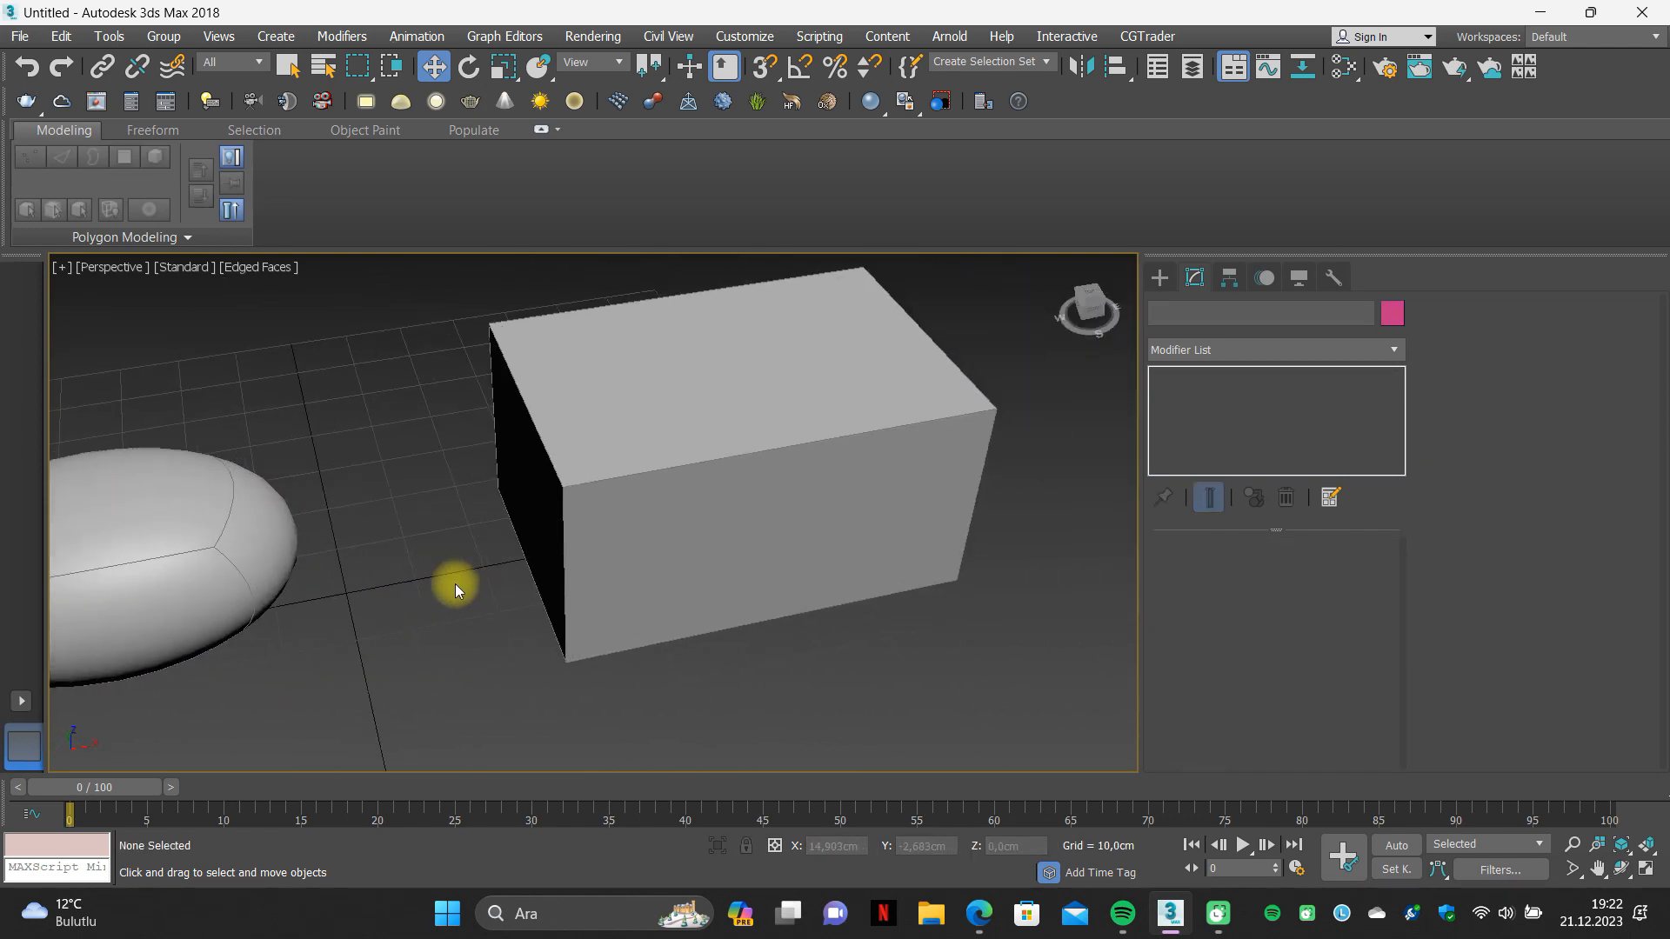
{"action": "left_click", "coordinate": [760, 484]}
{"action": "left_click", "coordinate": [1229, 349]}
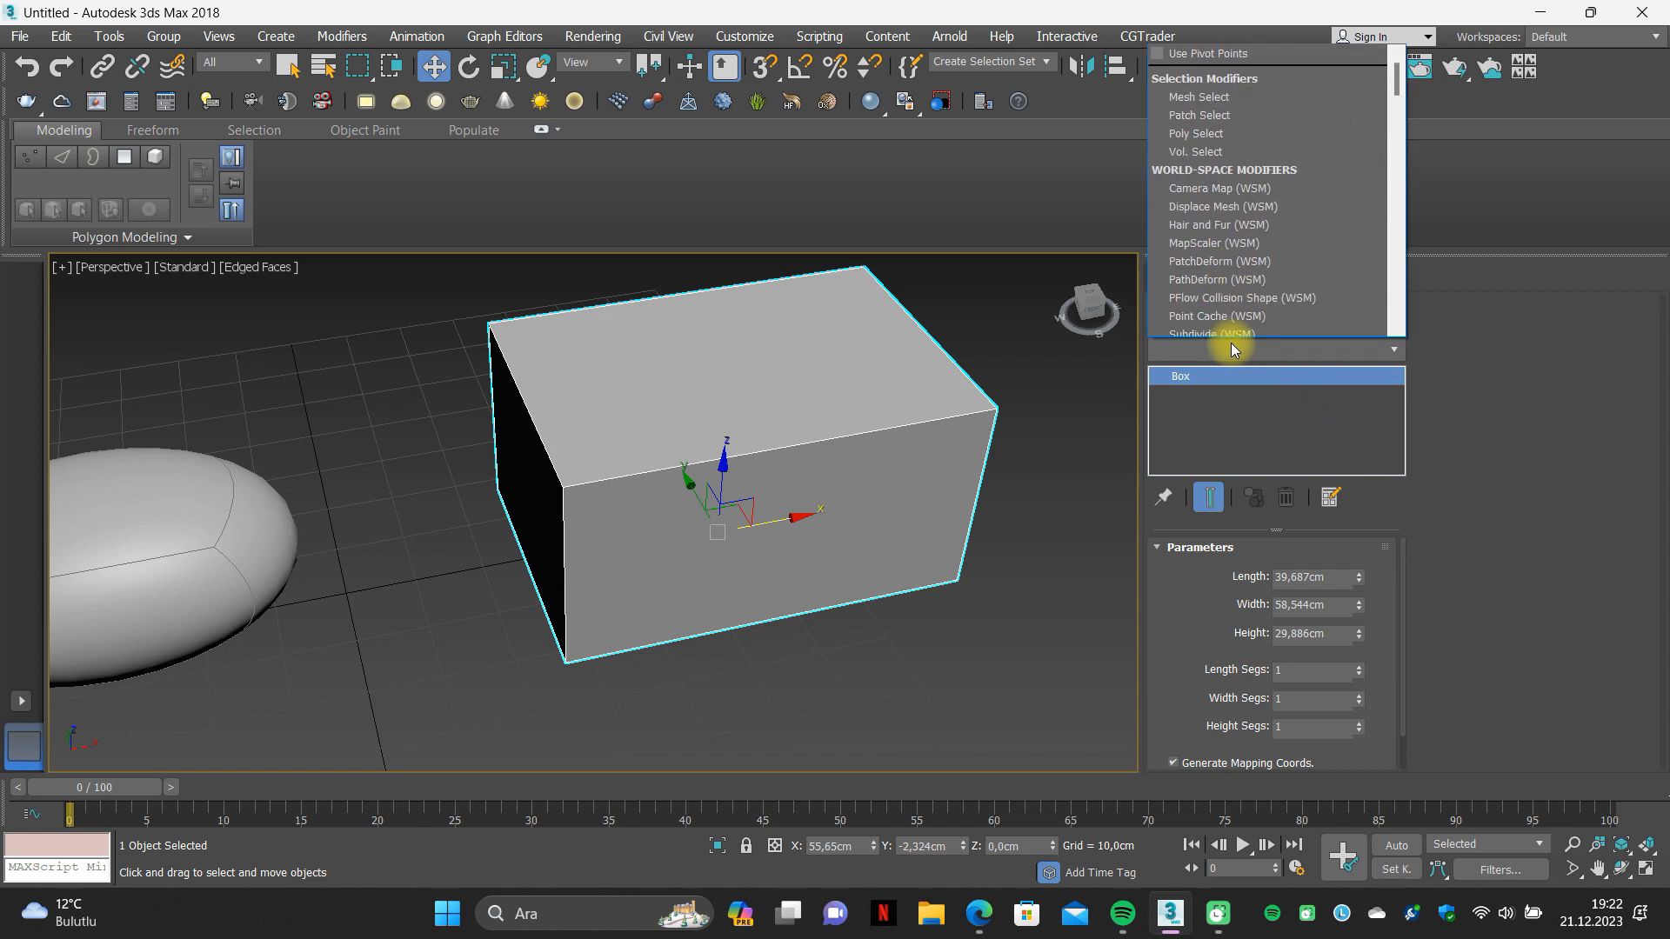
{"action": "key", "text": "e"}
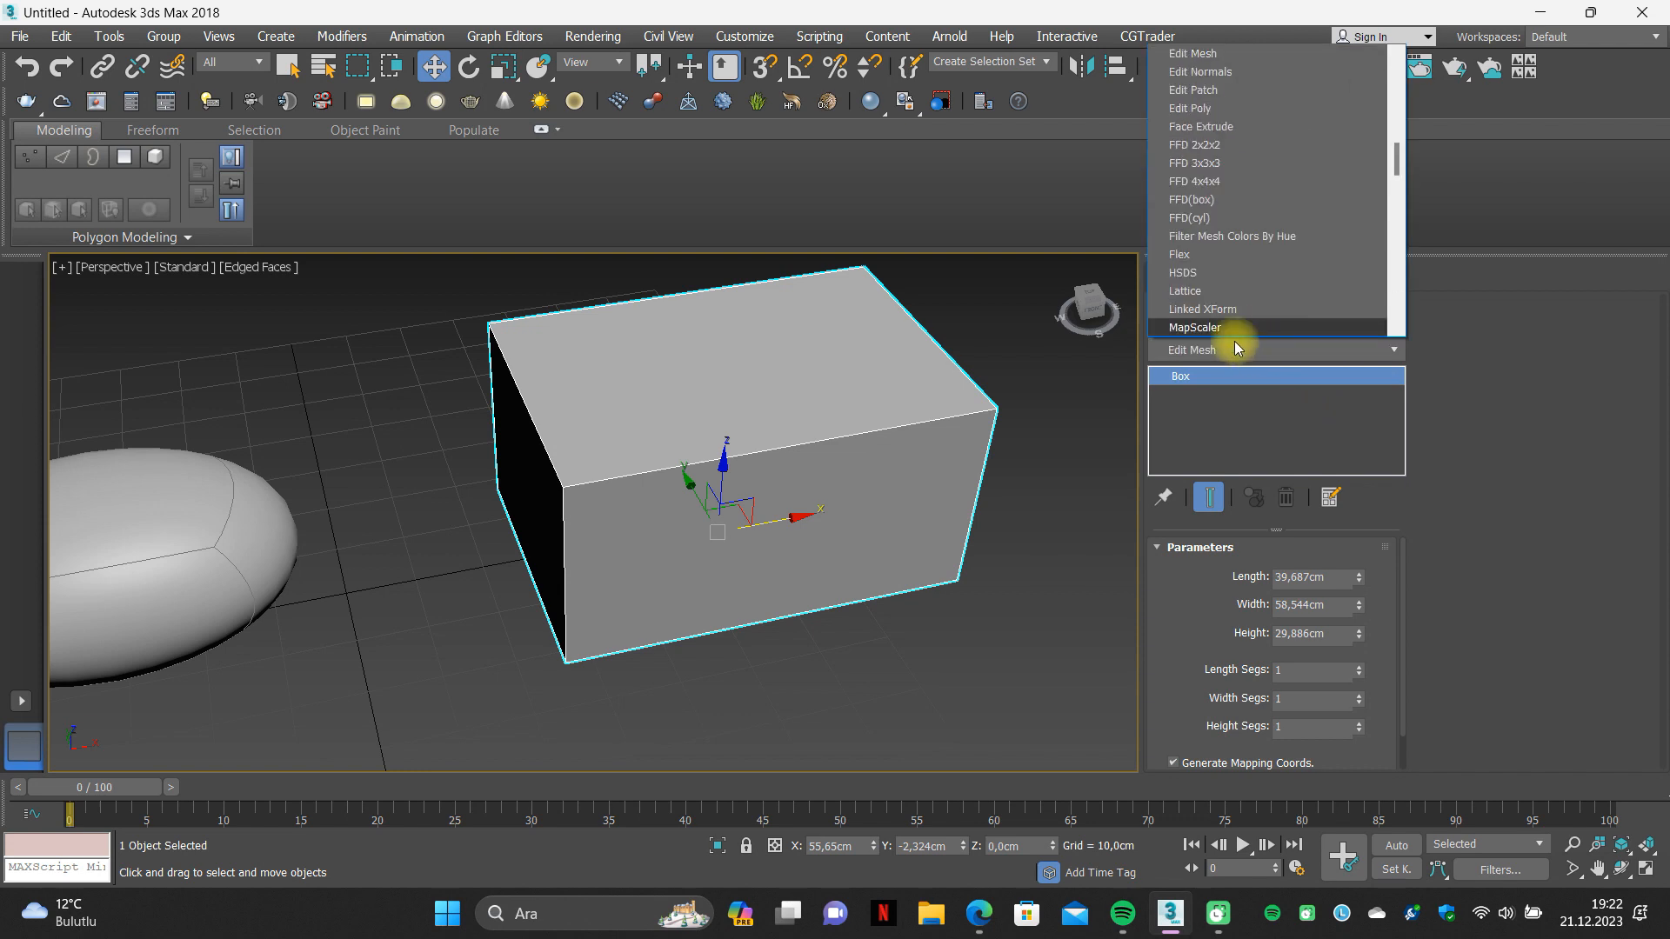
{"action": "left_click", "coordinate": [1207, 107]}
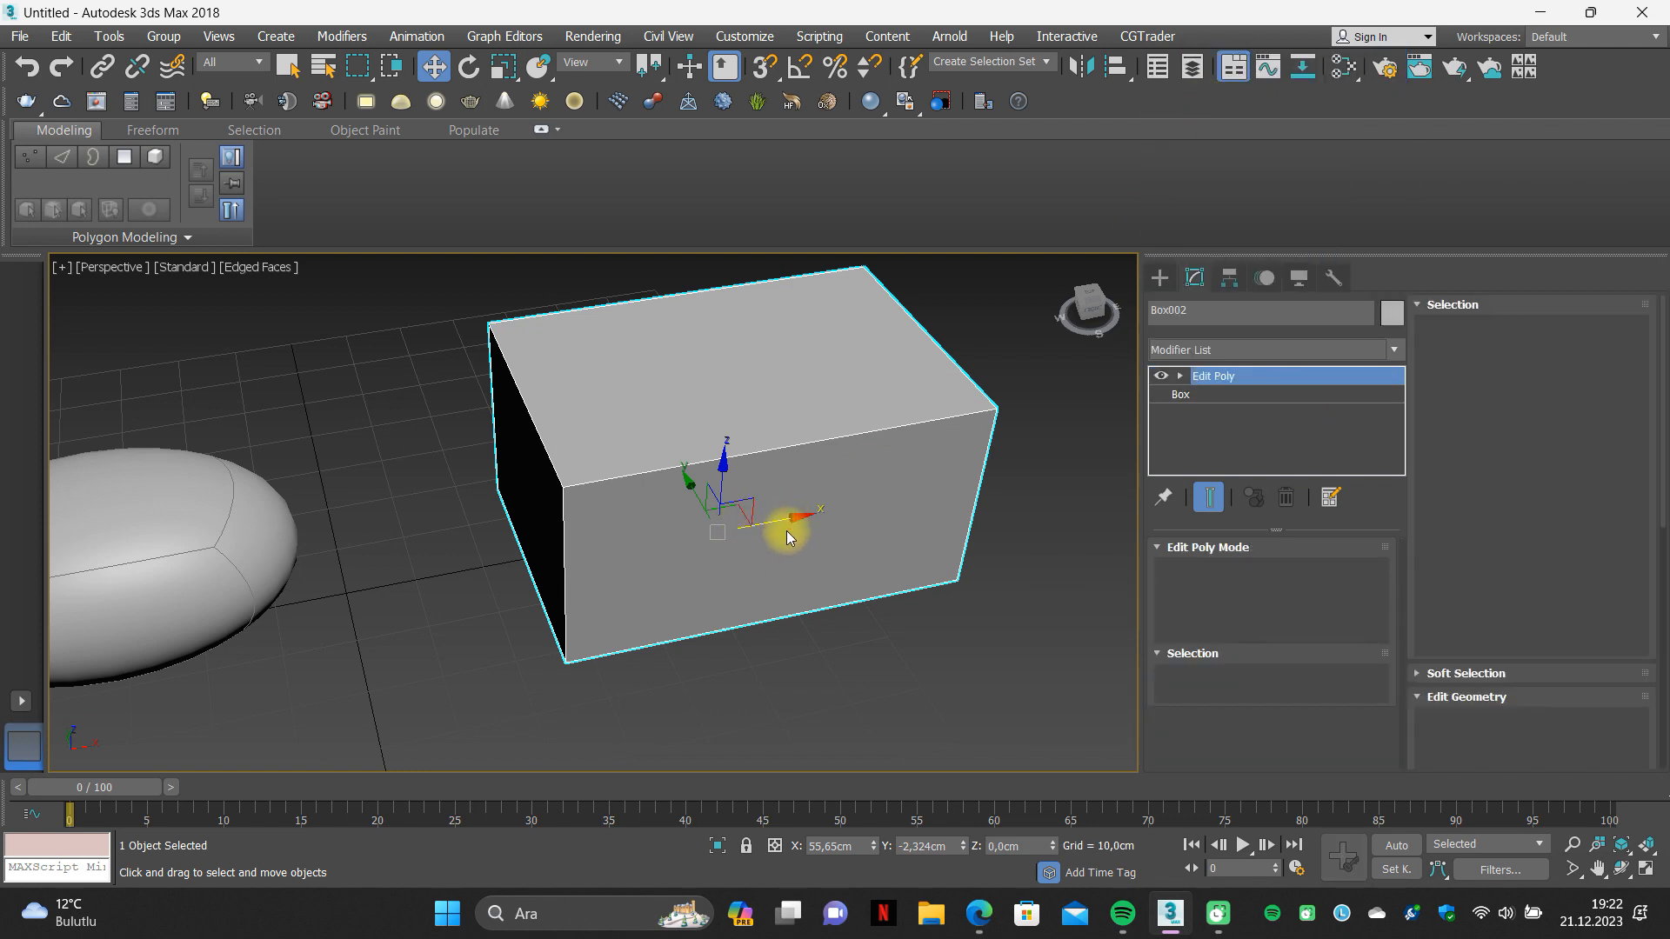
Use Swift Loop to insert edge loops close to the edges at the copied box's near upper corner.
{"action": "scroll", "coordinate": [794, 525], "scroll_direction": "down", "scroll_amount": 5}
{"action": "middle_click_drag", "start_coordinate": [790, 496], "coordinate": [770, 542], "text": "alt"}
{"action": "scroll", "coordinate": [771, 542], "scroll_direction": "up", "scroll_amount": 3}
{"action": "left_click", "coordinate": [774, 158]}
{"action": "scroll", "coordinate": [623, 475], "scroll_direction": "up", "scroll_amount": 5}
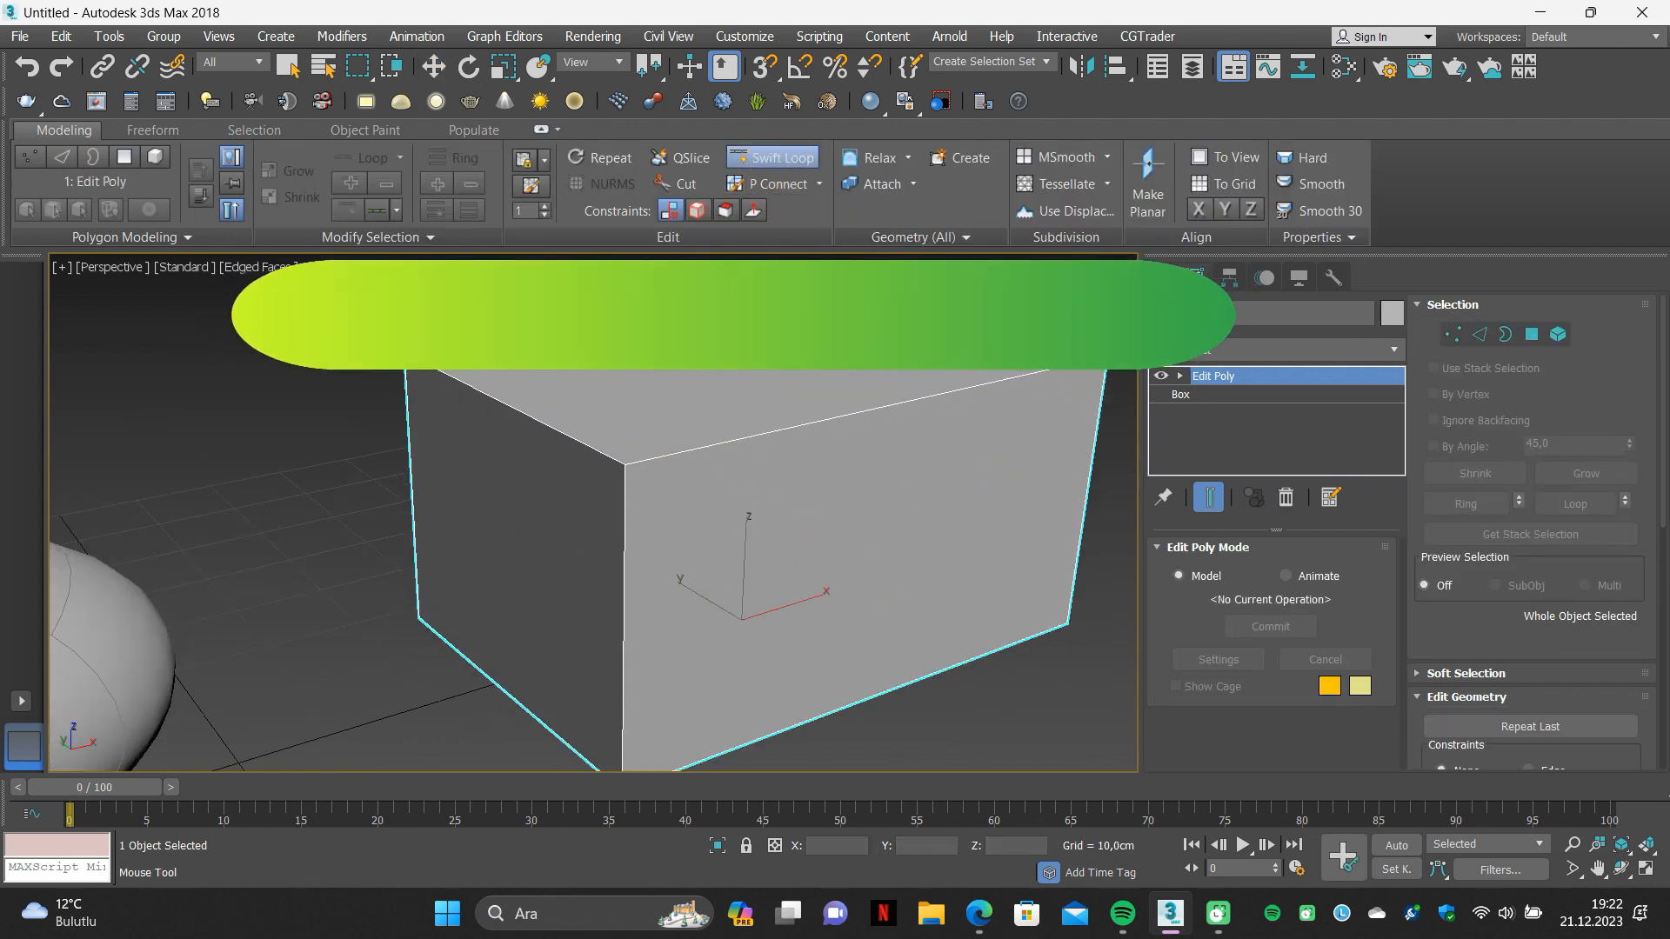
{"action": "scroll", "coordinate": [628, 467], "scroll_direction": "up", "scroll_amount": 1}
{"action": "left_click", "coordinate": [641, 451]}
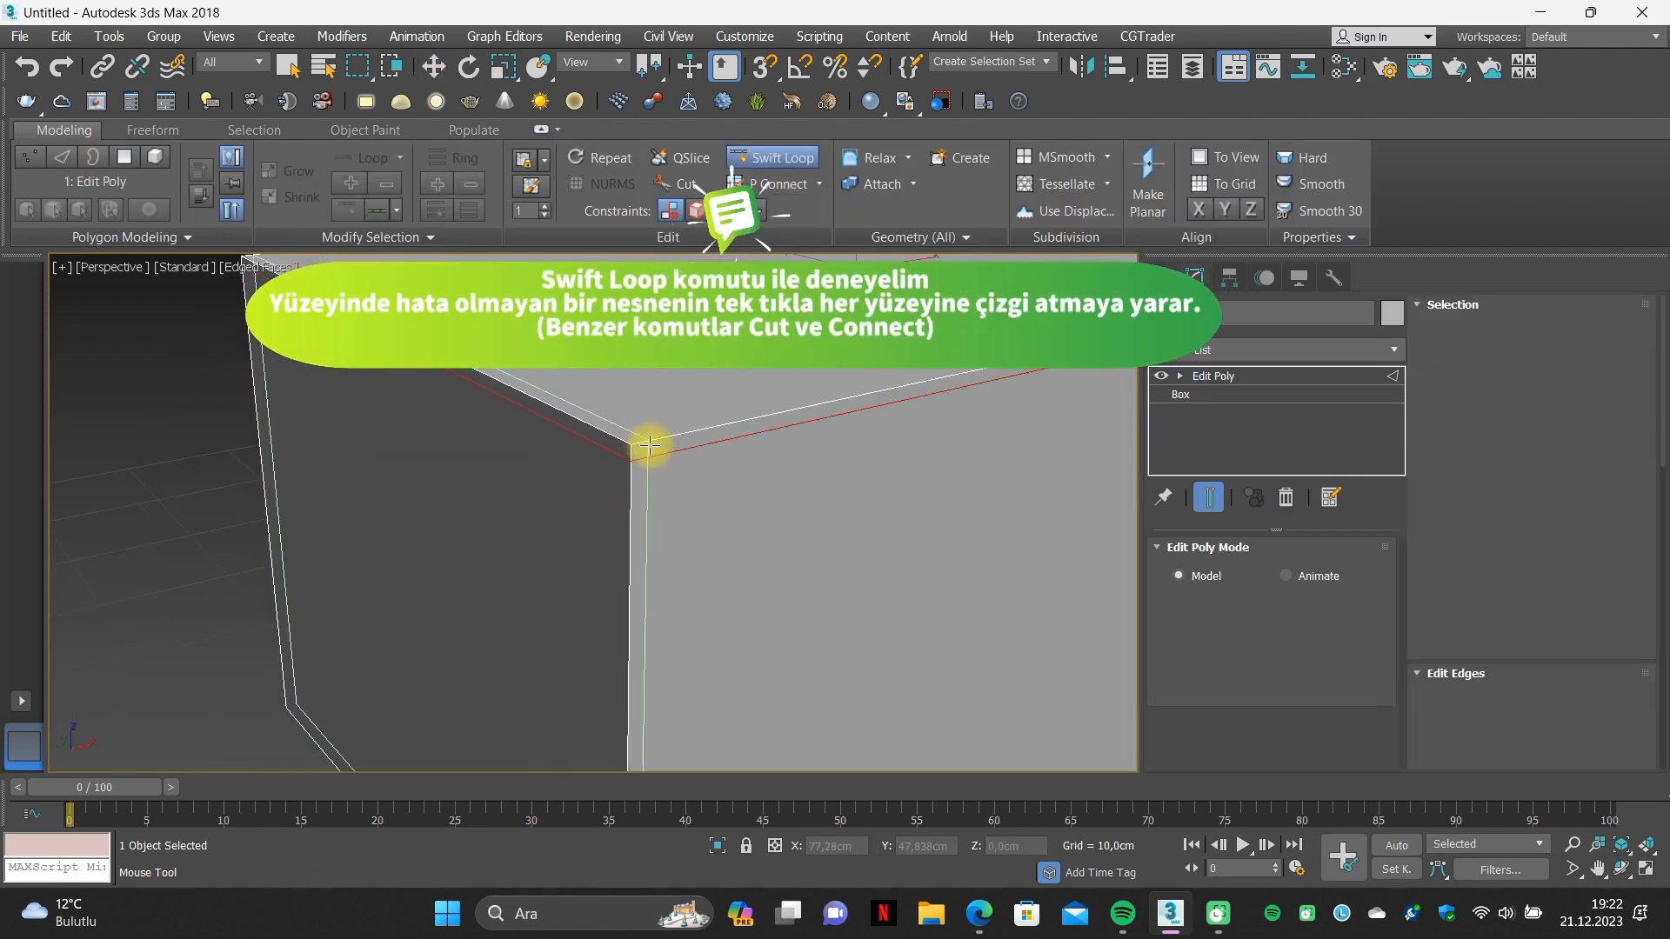
{"action": "left_click", "coordinate": [628, 444]}
{"action": "scroll", "coordinate": [621, 439], "scroll_direction": "down", "scroll_amount": 5}
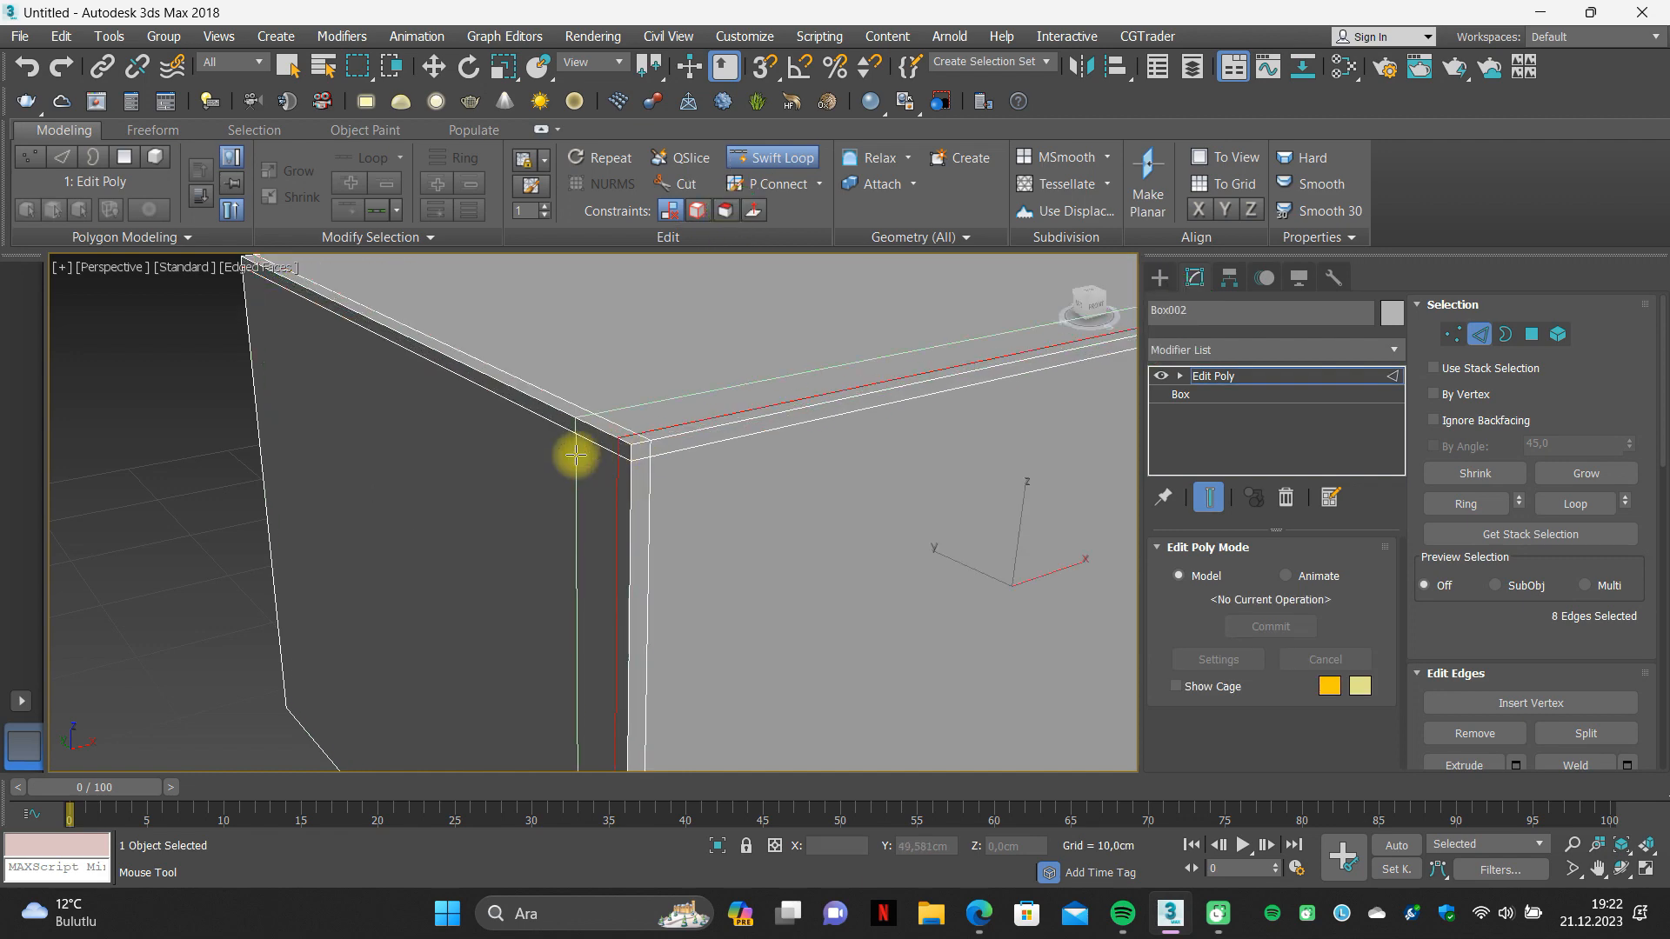
Insert further Swift Loop edge loops close to the copied box's bottom edges and an adjacent vertical edge.
{"action": "scroll", "coordinate": [585, 533], "scroll_direction": "up", "scroll_amount": 6}
{"action": "left_click", "coordinate": [598, 693]}
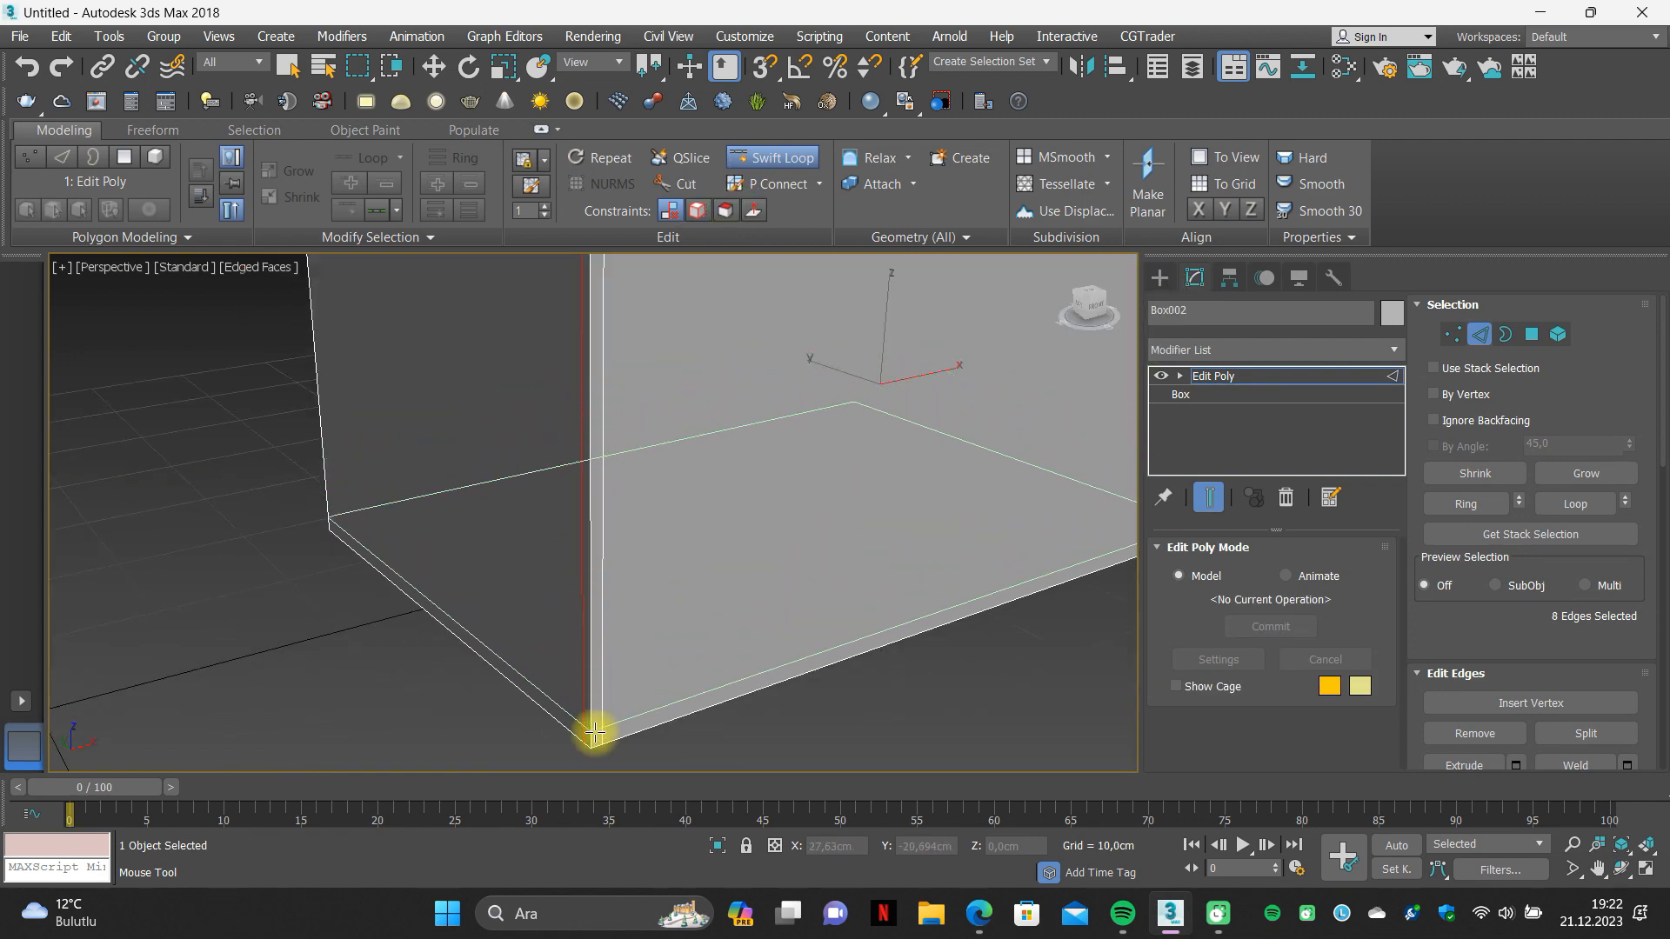
{"action": "scroll", "coordinate": [578, 709], "scroll_direction": "down", "scroll_amount": 6}
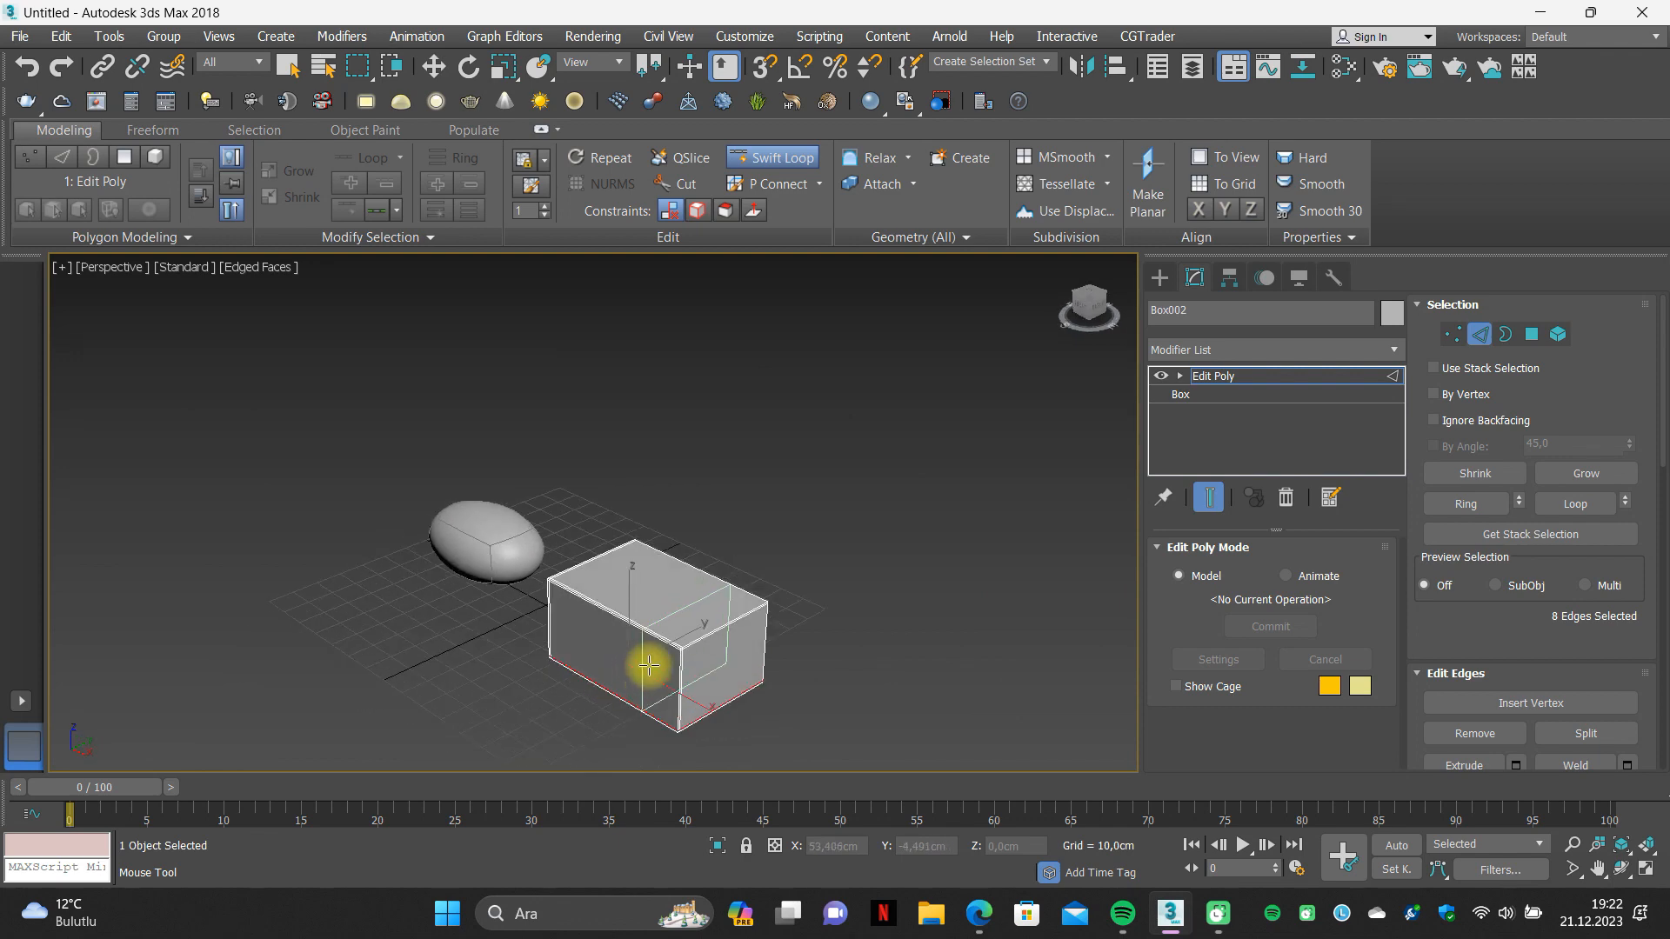
{"action": "scroll", "coordinate": [641, 670], "scroll_direction": "up", "scroll_amount": 10}
{"action": "left_click", "coordinate": [817, 469]}
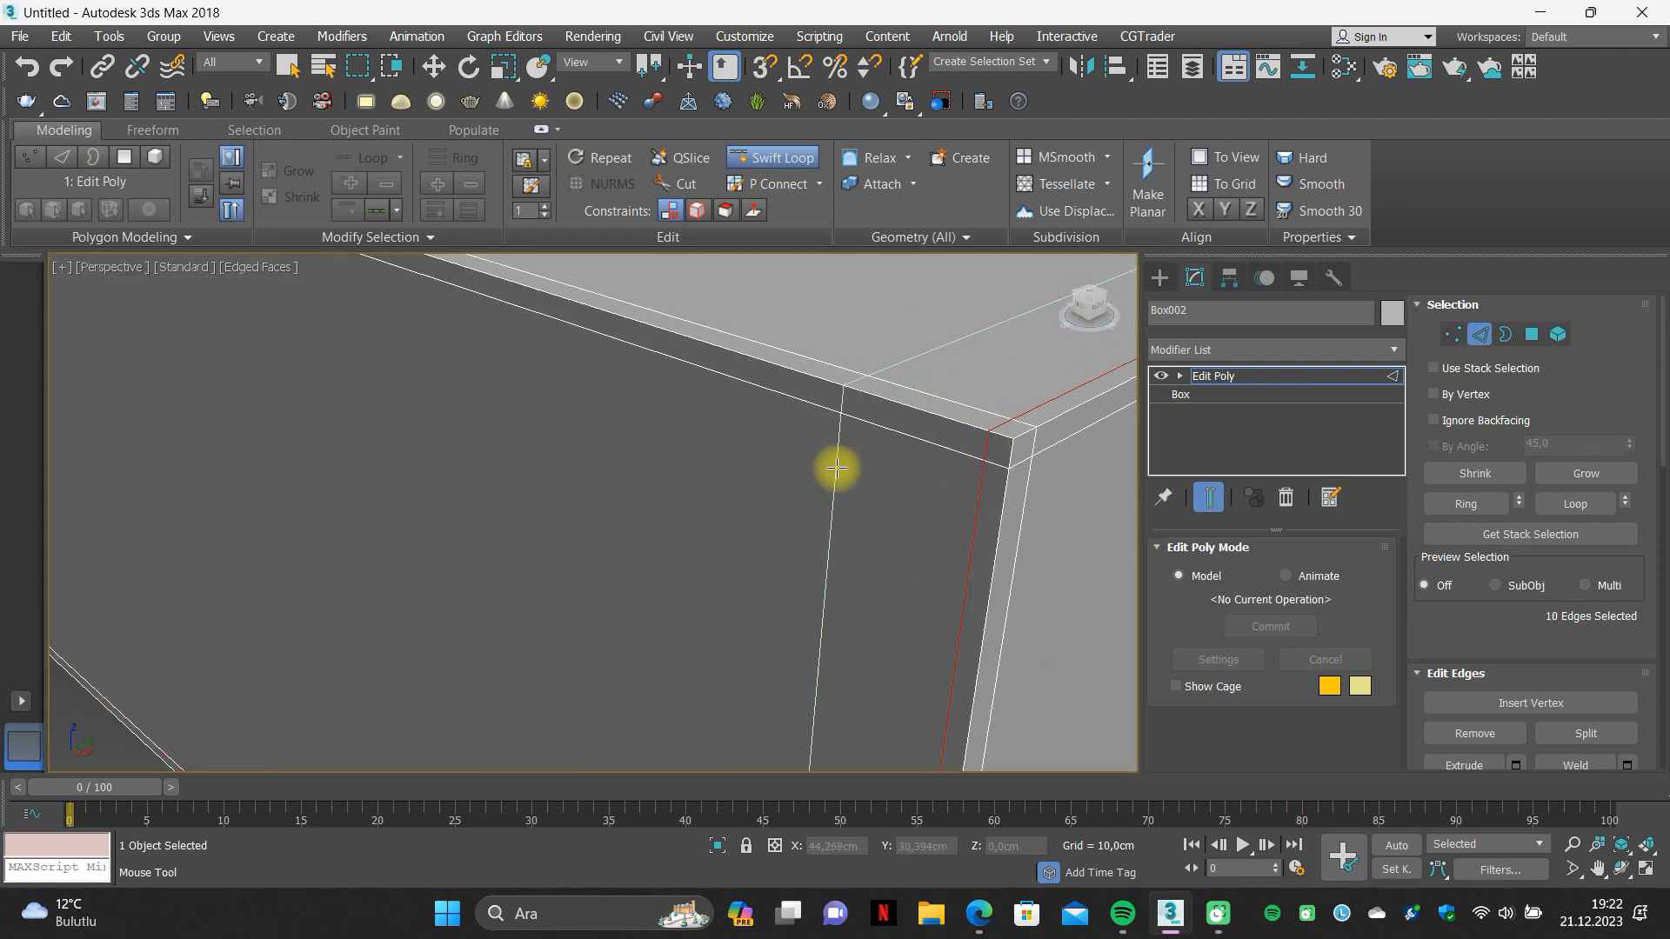
Insert the remaining edge loop close to the far edges of the copied box and leave Swift Loop.
{"action": "scroll", "coordinate": [898, 511], "scroll_direction": "down", "scroll_amount": 5}
{"action": "scroll", "coordinate": [734, 519], "scroll_direction": "up", "scroll_amount": 5}
{"action": "middle_click_drag", "start_coordinate": [734, 519], "coordinate": [766, 544]}
{"action": "scroll", "coordinate": [734, 496], "scroll_direction": "down", "scroll_amount": 3}
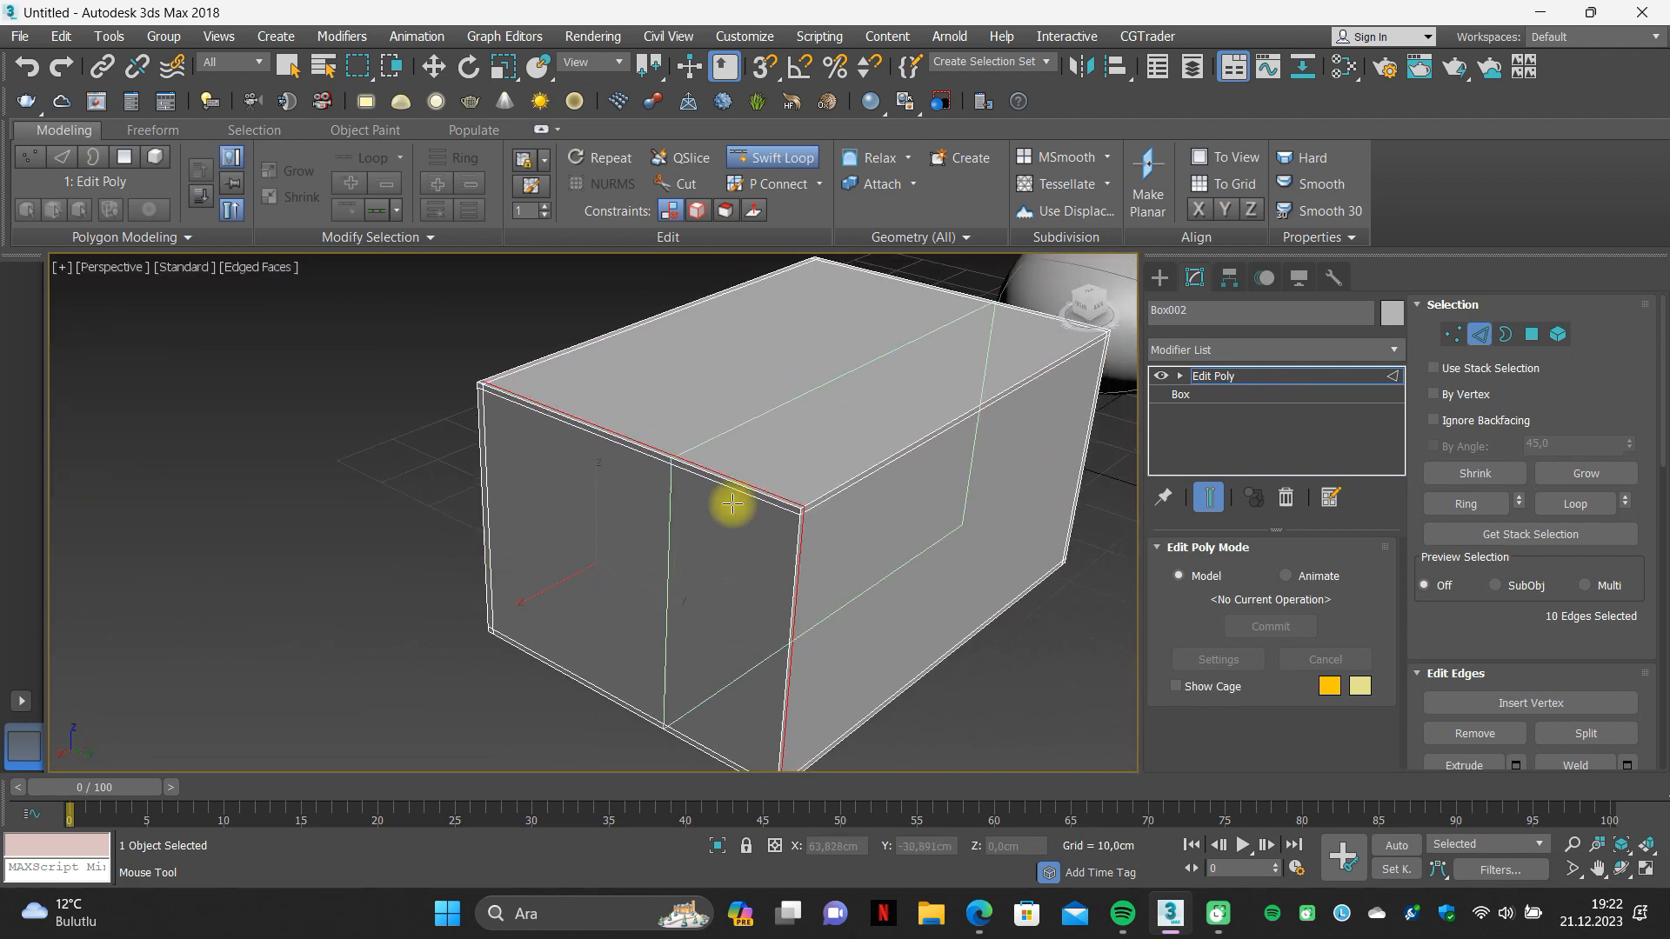
{"action": "scroll", "coordinate": [842, 496], "scroll_direction": "up", "scroll_amount": 8}
{"action": "scroll", "coordinate": [780, 641], "scroll_direction": "down", "scroll_amount": 8}
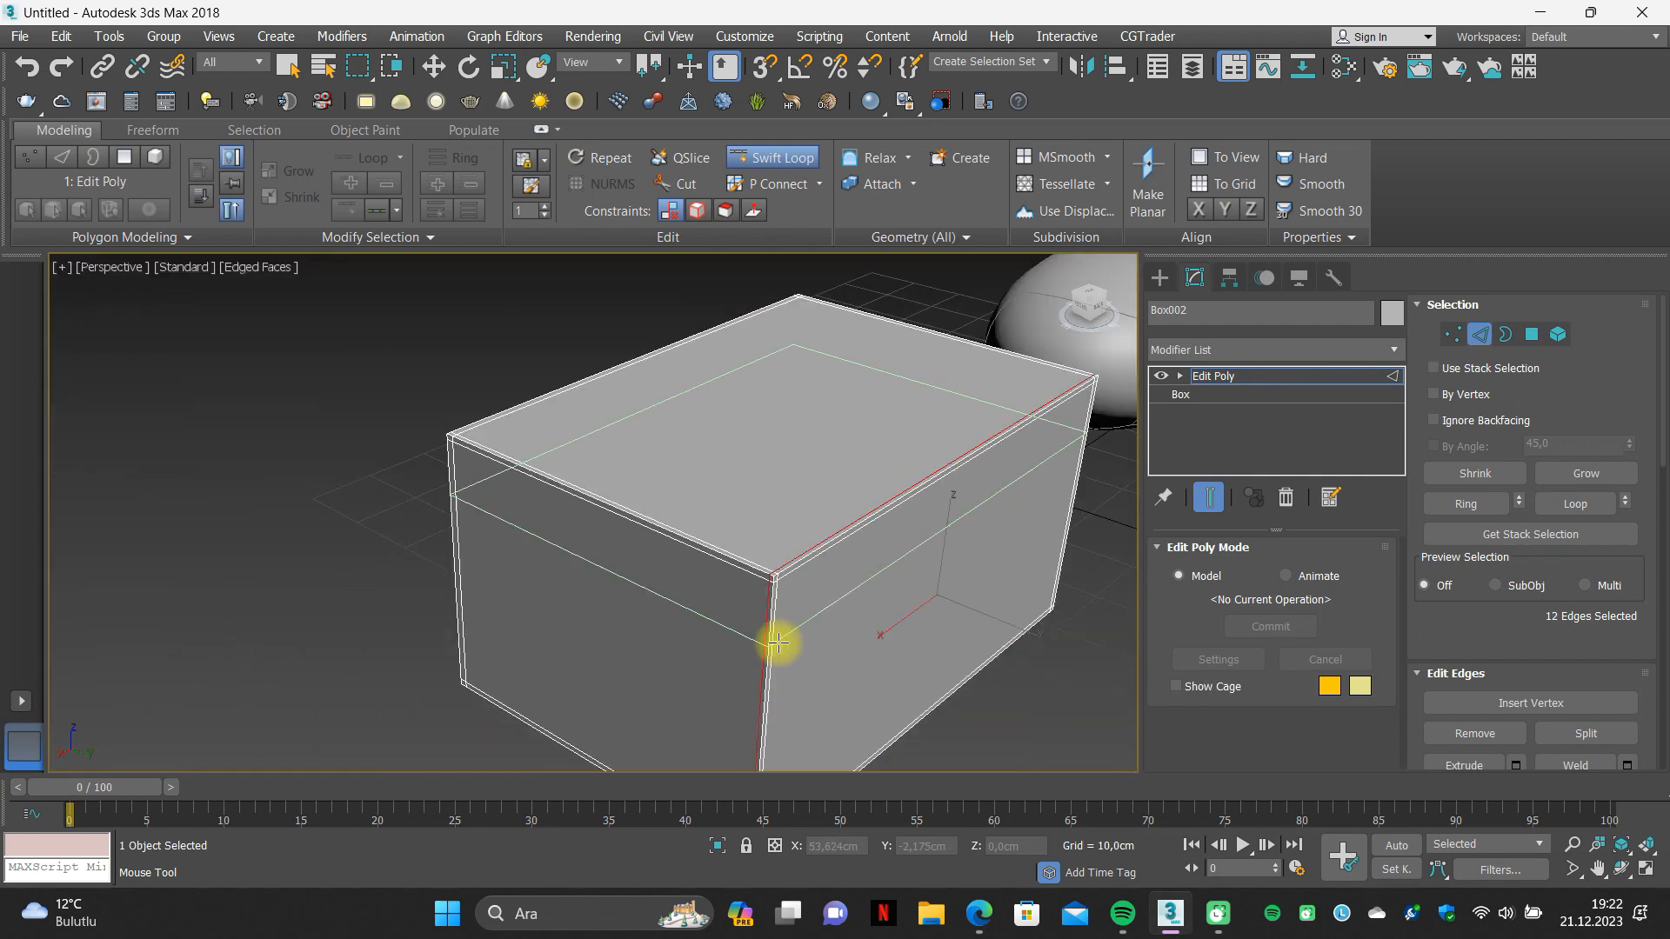
{"action": "mouse_move", "coordinate": [746, 597]}
{"action": "middle_mouse_down", "text": "alt"}
{"action": "mouse_move", "coordinate": [757, 657]}
{"action": "mouse_move", "coordinate": [745, 623]}
{"action": "middle_mouse_up", "text": "alt"}
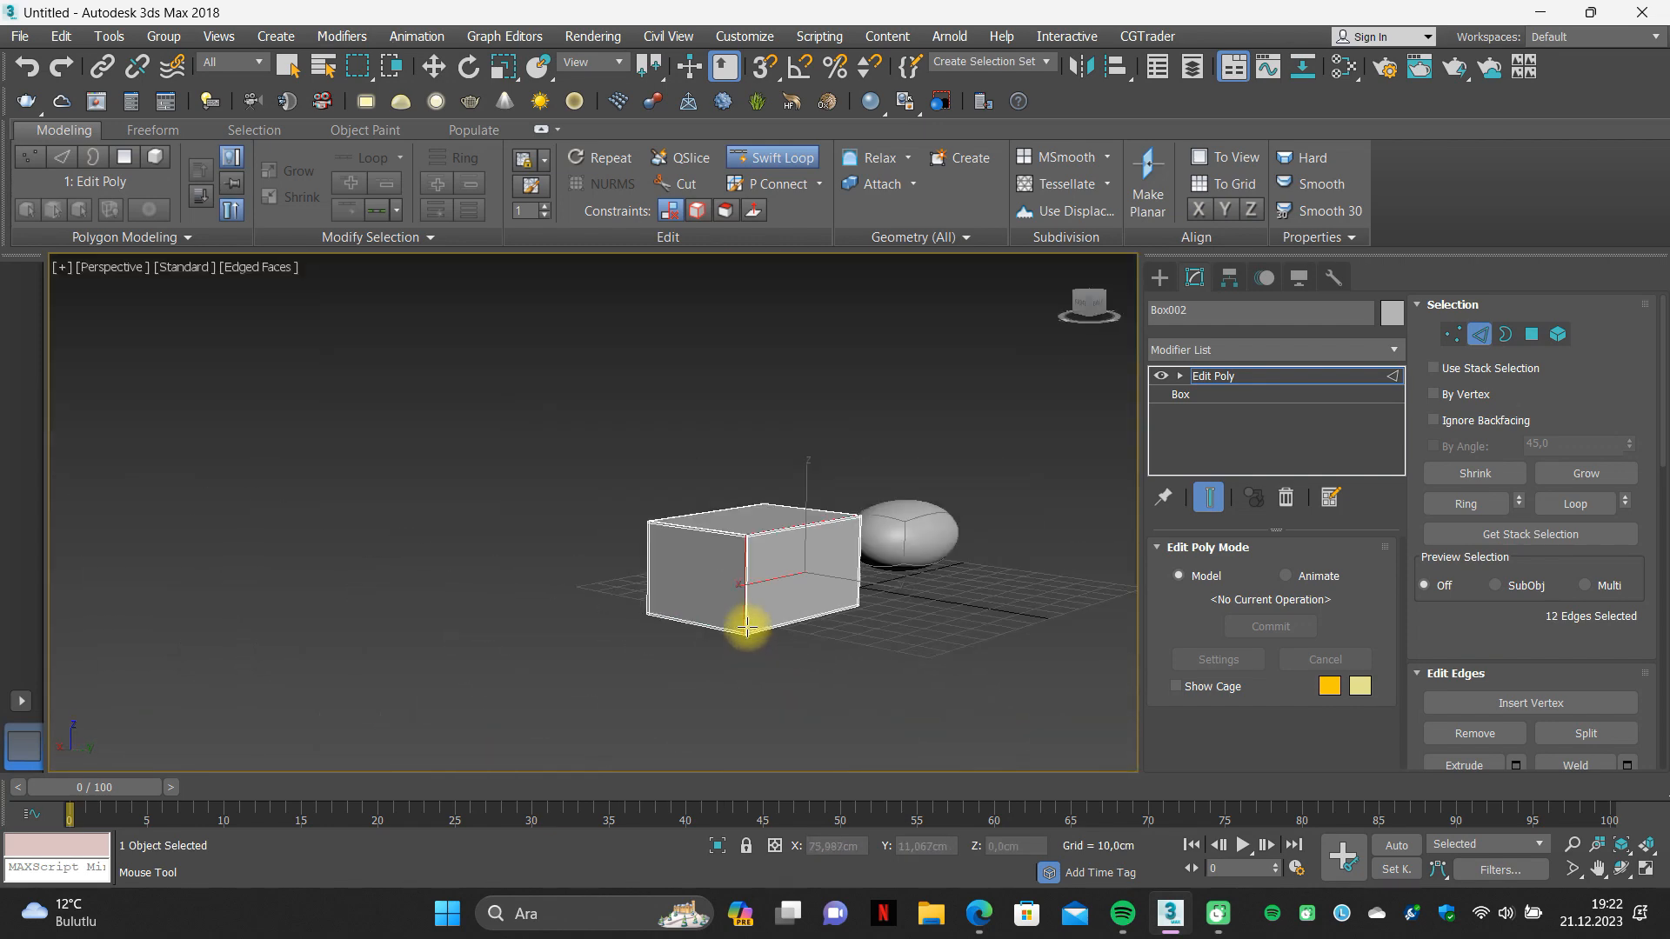
{"action": "scroll", "coordinate": [783, 644], "scroll_direction": "down", "scroll_amount": 5}
{"action": "middle_click_drag", "start_coordinate": [835, 659], "coordinate": [809, 649], "text": "alt"}
{"action": "scroll", "coordinate": [713, 618], "scroll_direction": "up", "scroll_amount": 6}
{"action": "key", "text": "w"}
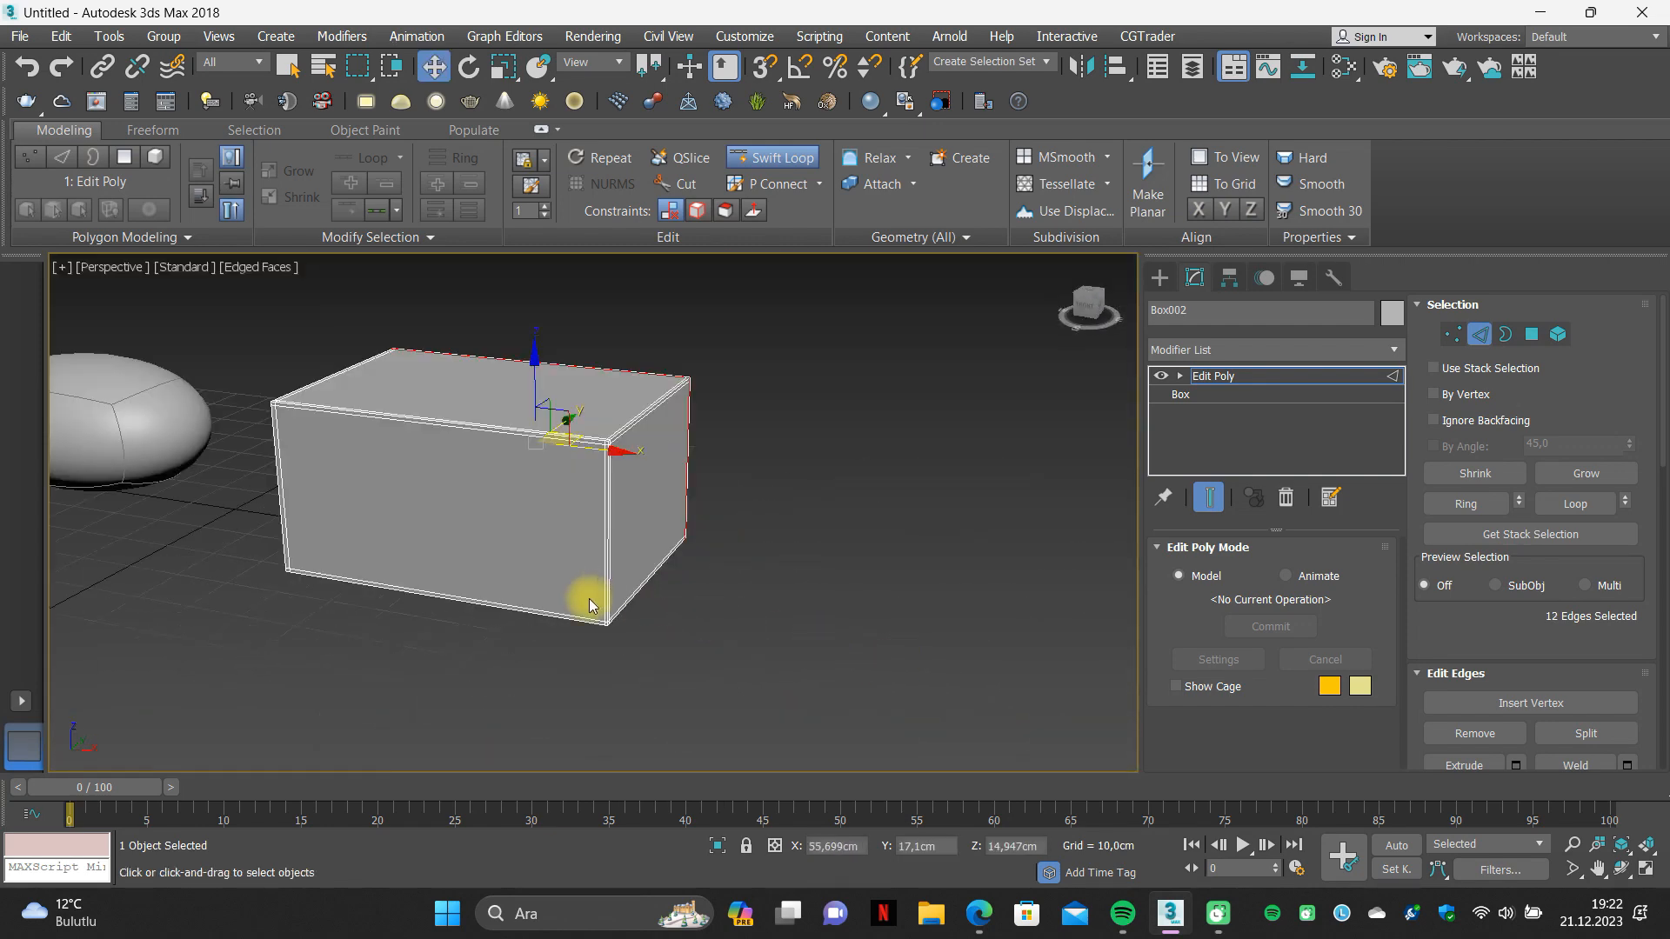
Leave edge editing and apply an OpenSubdiv modifier with 3 iterations to the copied box.
{"action": "scroll", "coordinate": [670, 612], "scroll_direction": "down", "scroll_amount": 4}
{"action": "middle_click_drag", "start_coordinate": [656, 585], "coordinate": [619, 592], "text": "alt"}
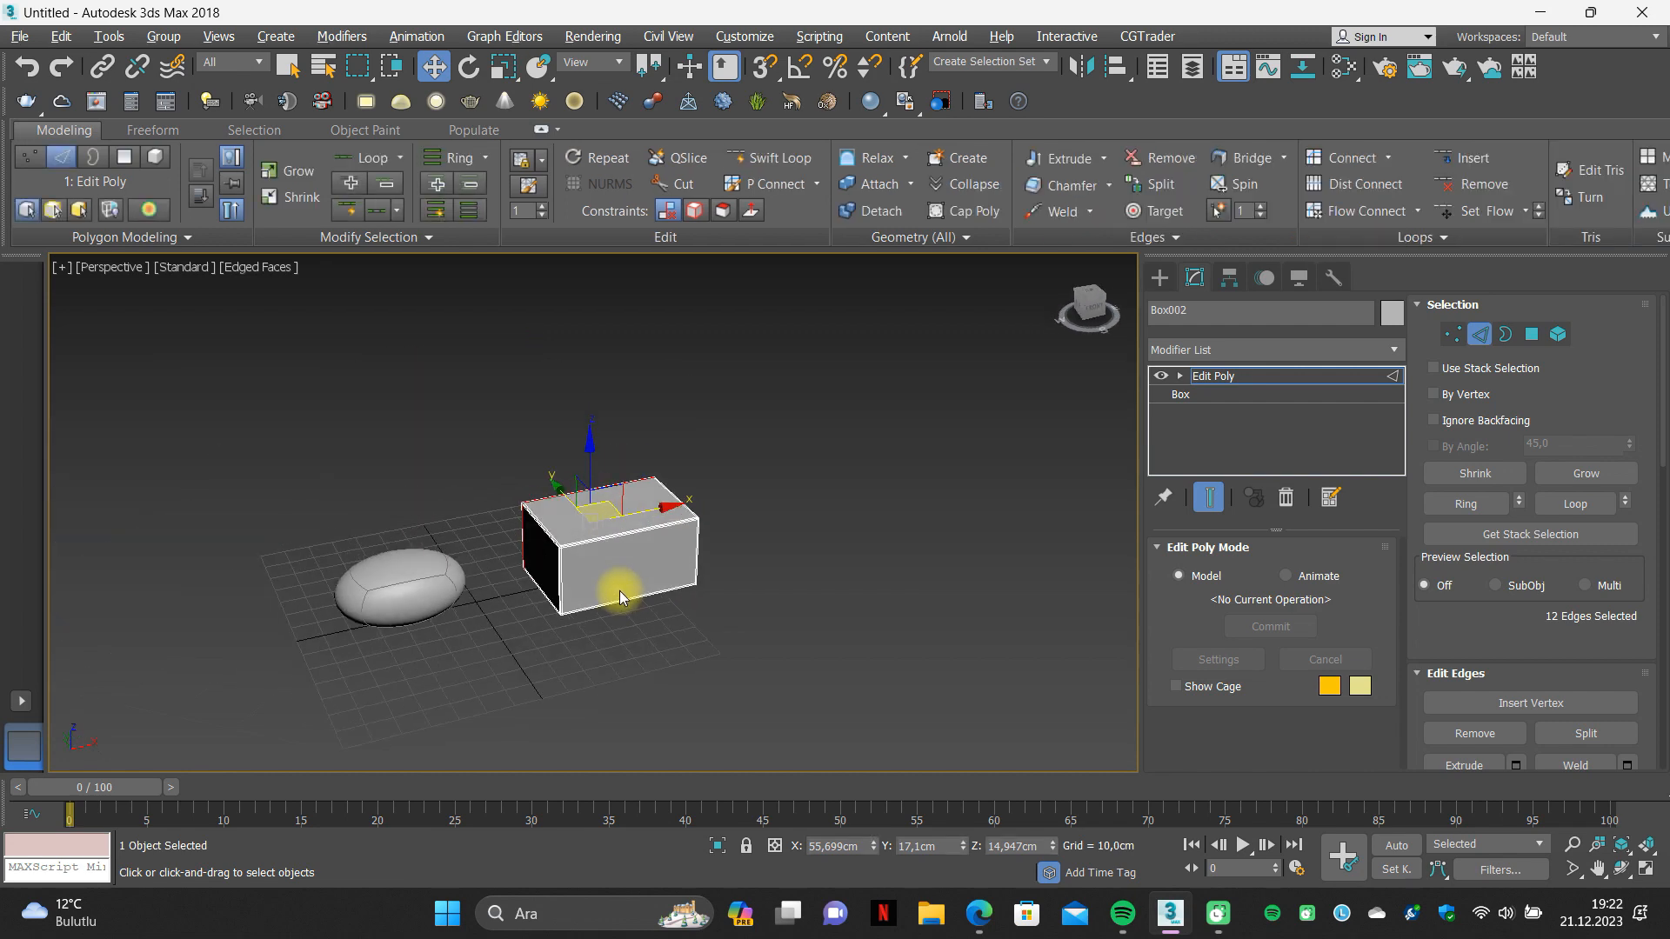
{"action": "scroll", "coordinate": [572, 540], "scroll_direction": "up", "scroll_amount": 6}
{"action": "scroll", "coordinate": [572, 540], "scroll_direction": "up", "scroll_amount": 3}
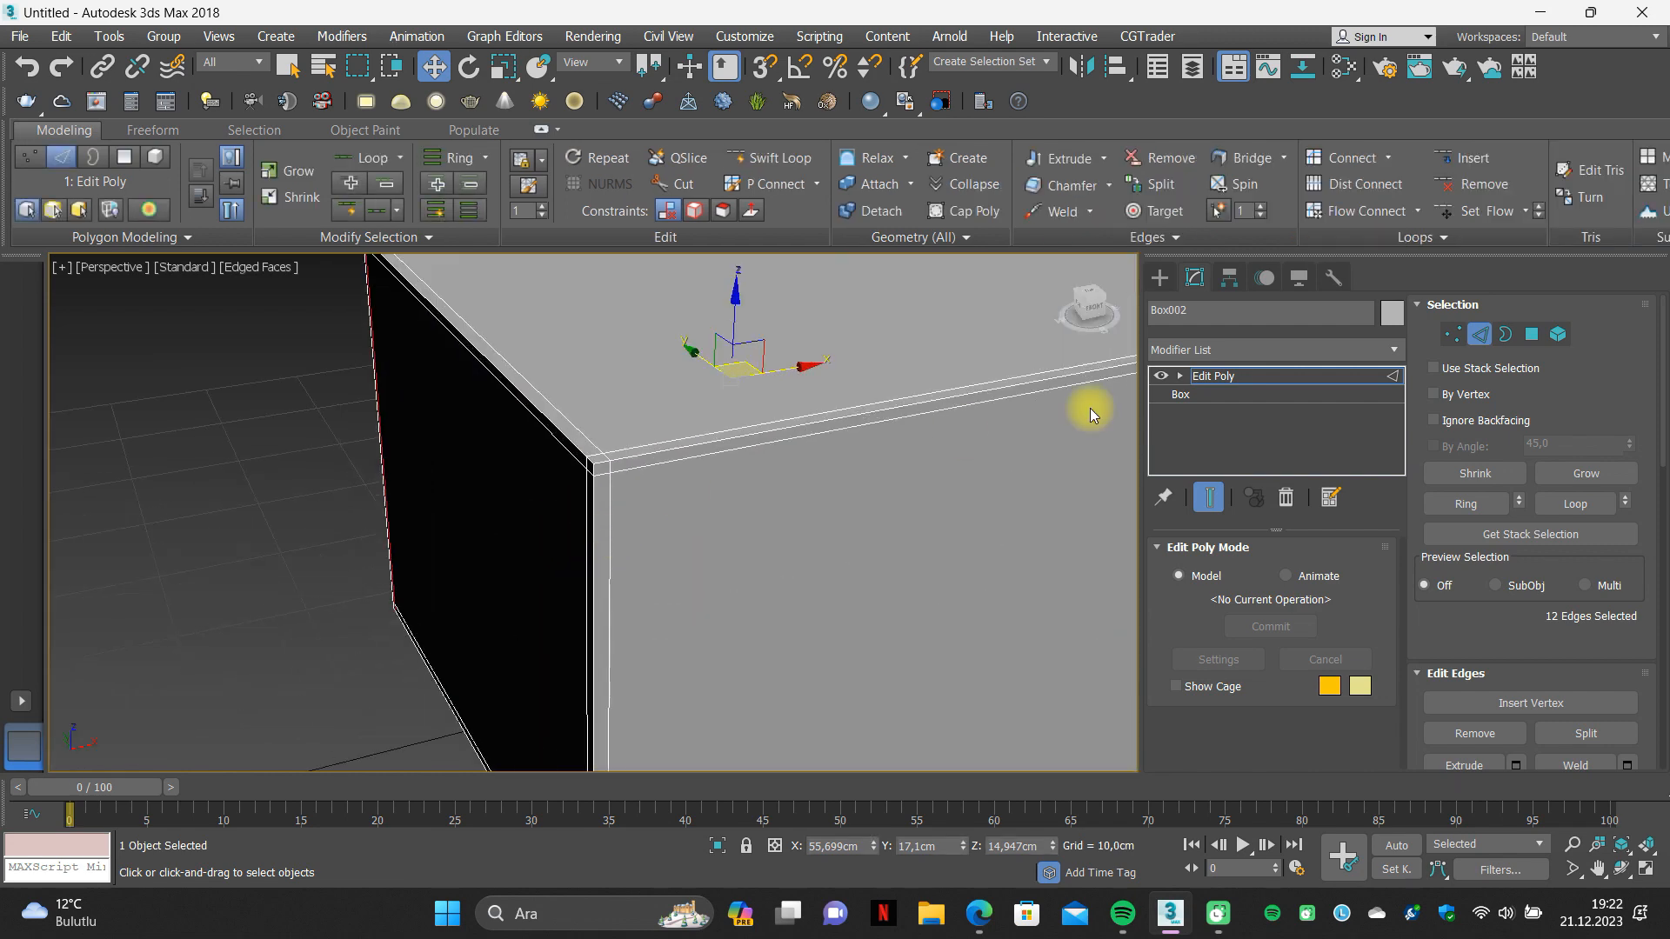
{"action": "left_click", "coordinate": [1488, 339]}
{"action": "left_click", "coordinate": [1332, 351]}
{"action": "key", "text": "o"}
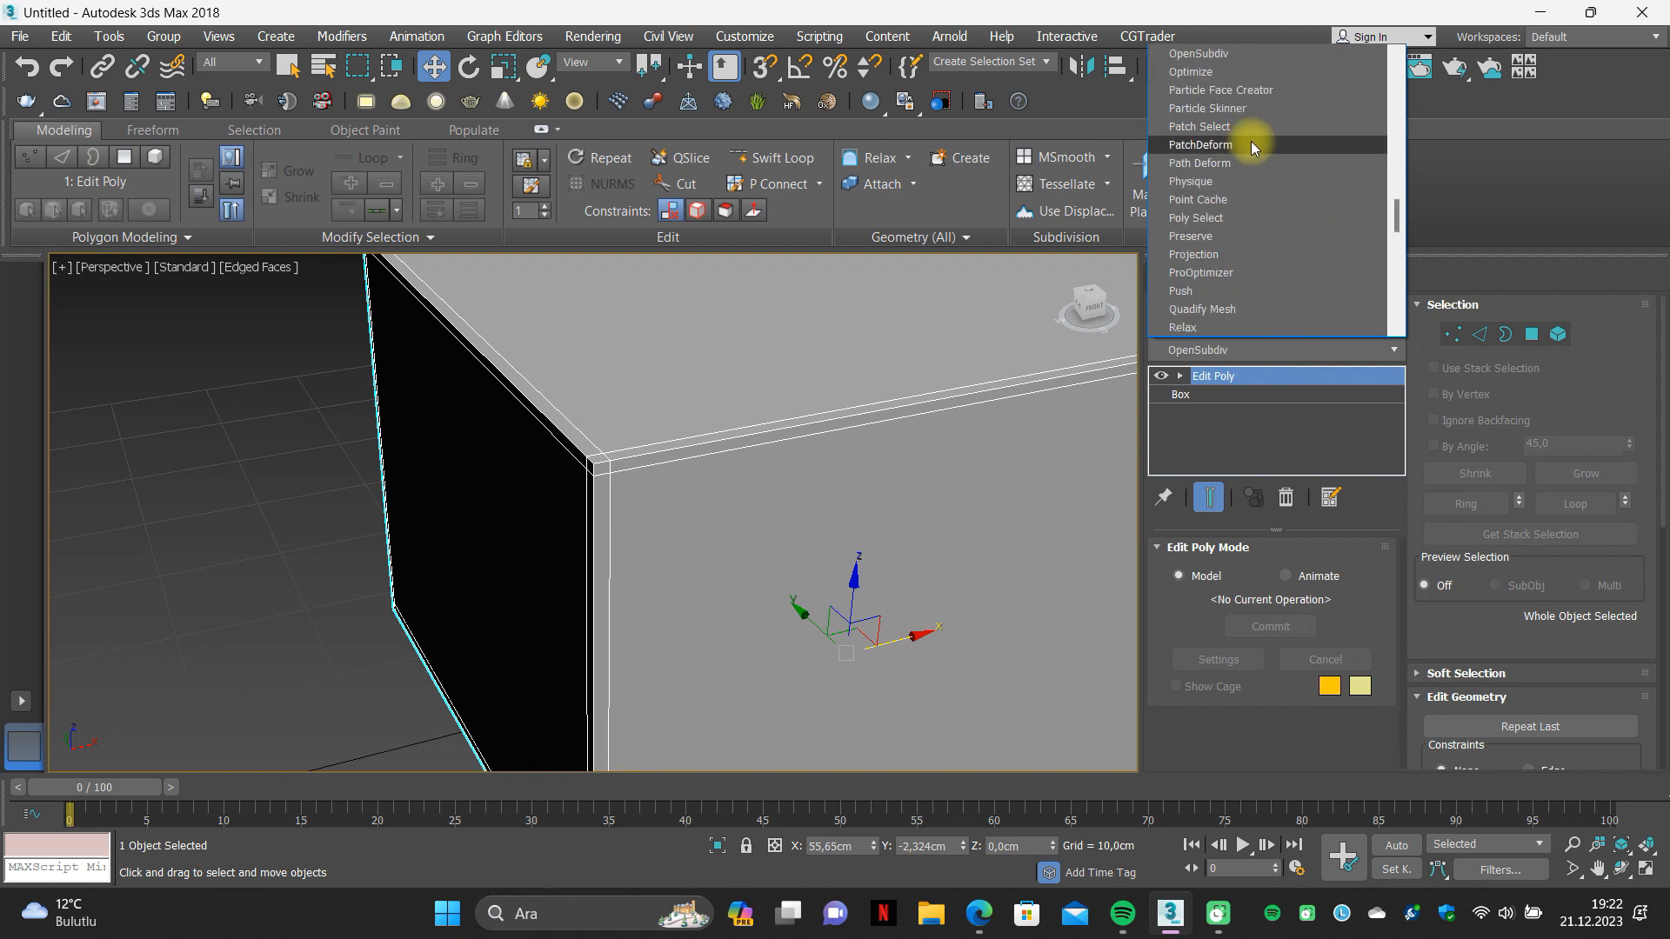
{"action": "left_click", "coordinate": [1241, 51]}
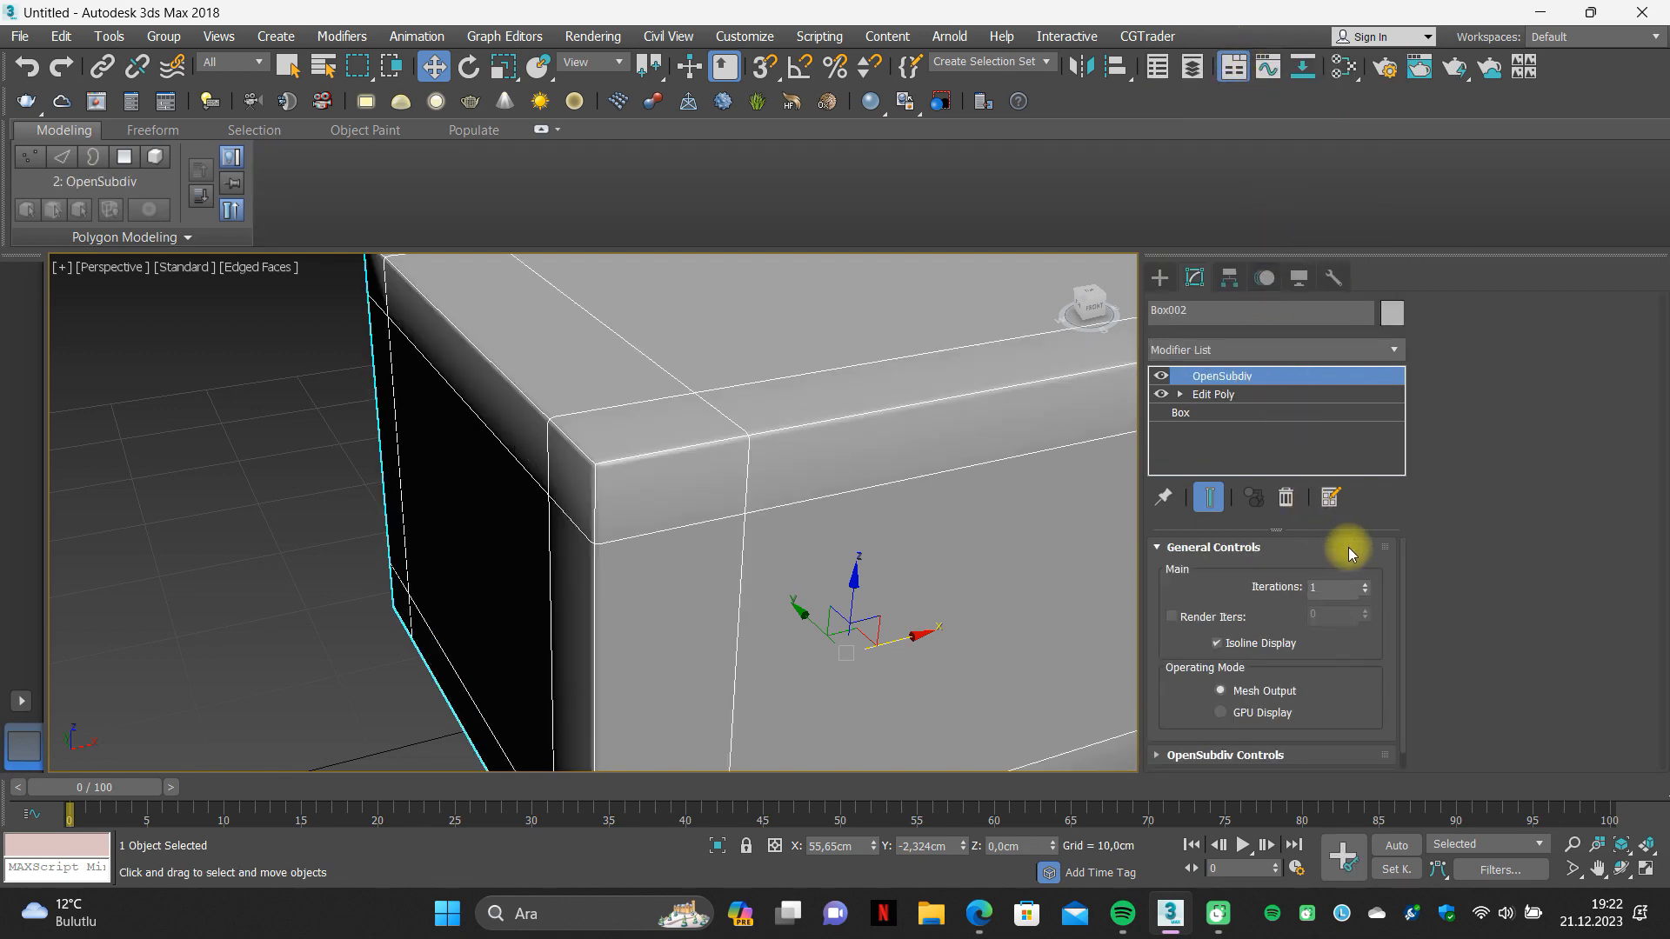
{"action": "left_click", "coordinate": [1365, 583]}
{"action": "left_click", "coordinate": [1365, 583]}
Hide the edged faces temporarily to compare the smoothing of the plain box and the box with support loops.
{"action": "scroll", "coordinate": [795, 496], "scroll_direction": "down", "scroll_amount": 5}
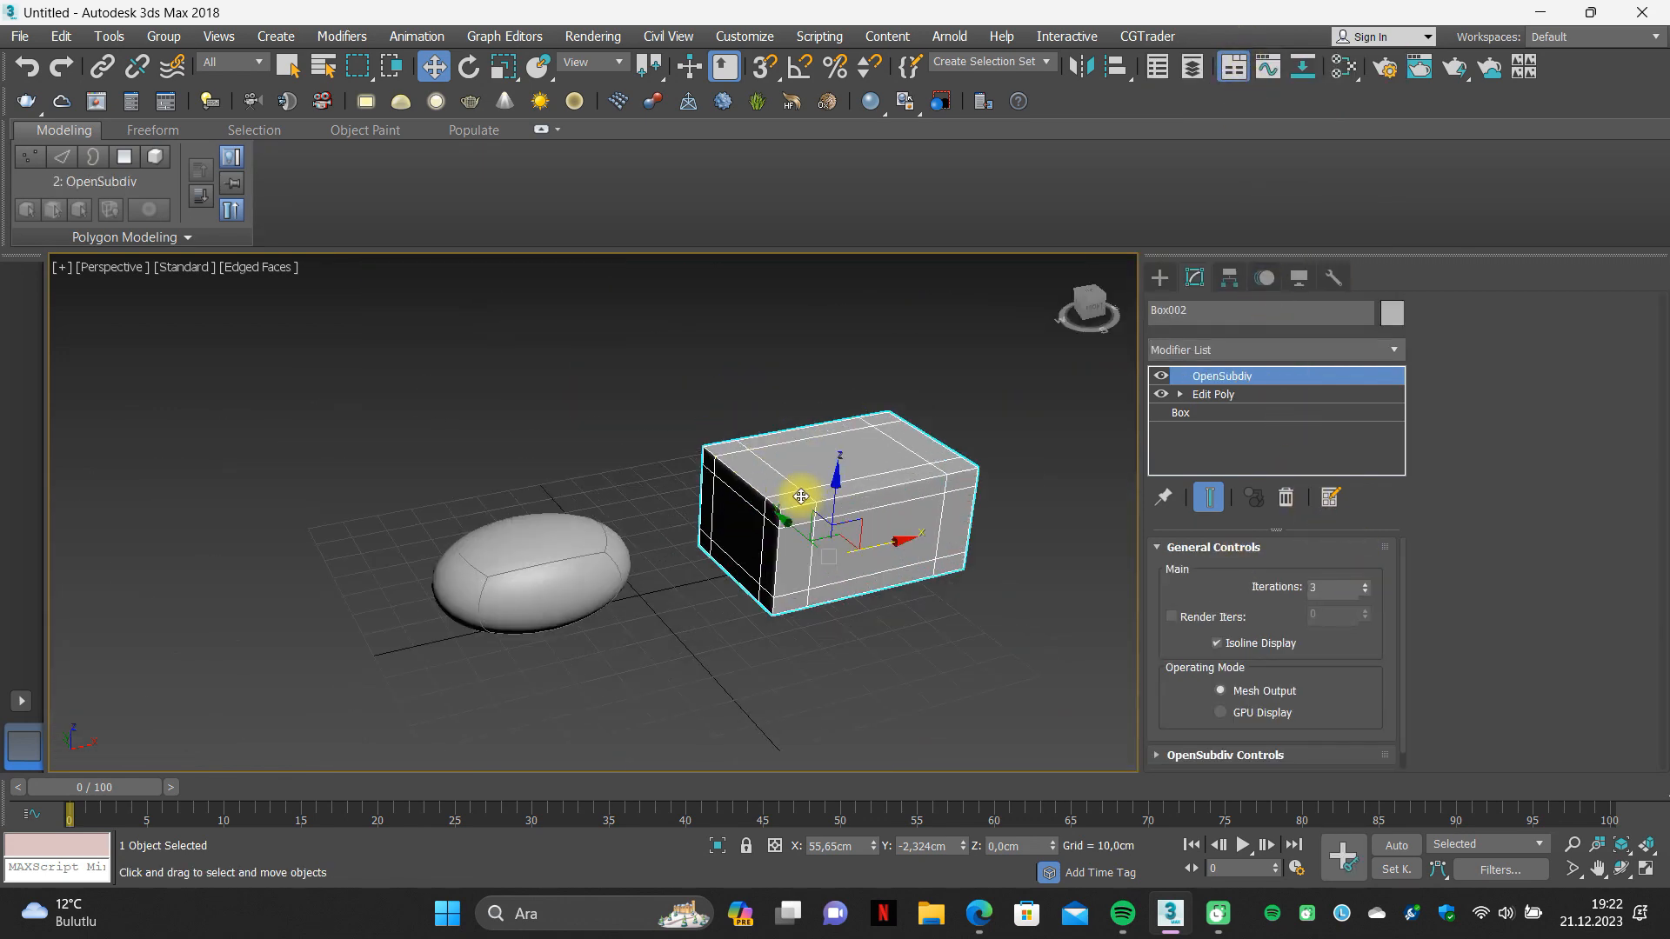
{"action": "key", "text": "F4"}
{"action": "scroll", "coordinate": [809, 491], "scroll_direction": "up", "scroll_amount": 5}
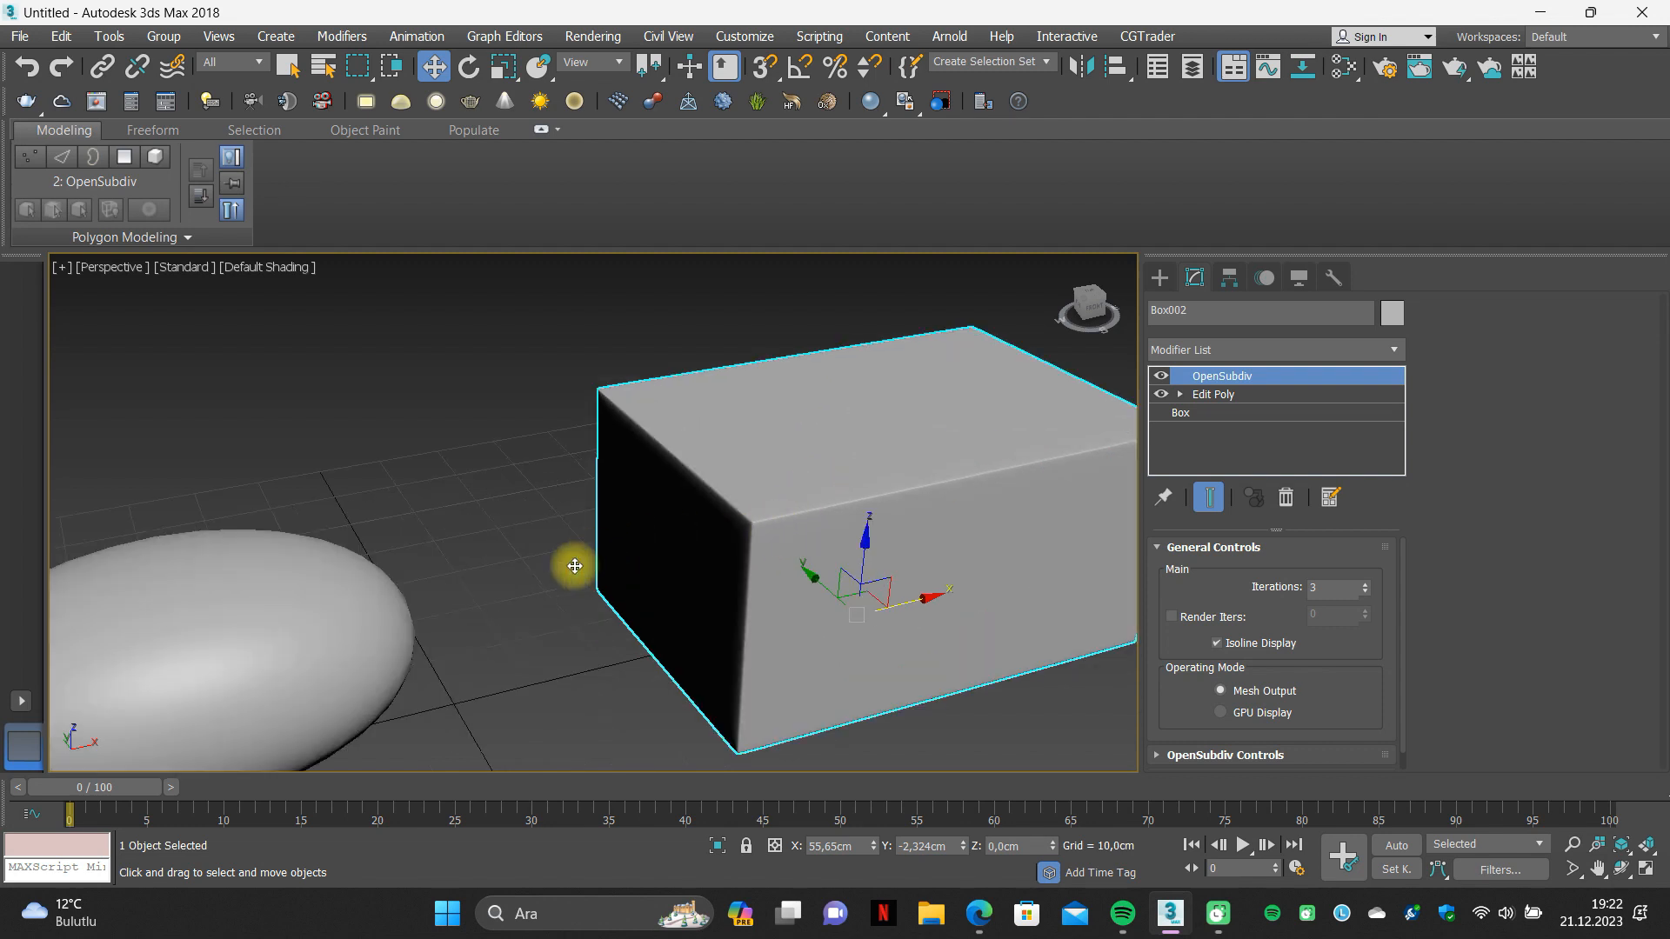
{"action": "scroll", "coordinate": [521, 548], "scroll_direction": "down", "scroll_amount": 5}
{"action": "scroll", "coordinate": [513, 551], "scroll_direction": "up", "scroll_amount": 2}
{"action": "left_click", "coordinate": [513, 551]}
{"action": "left_click", "coordinate": [467, 611]}
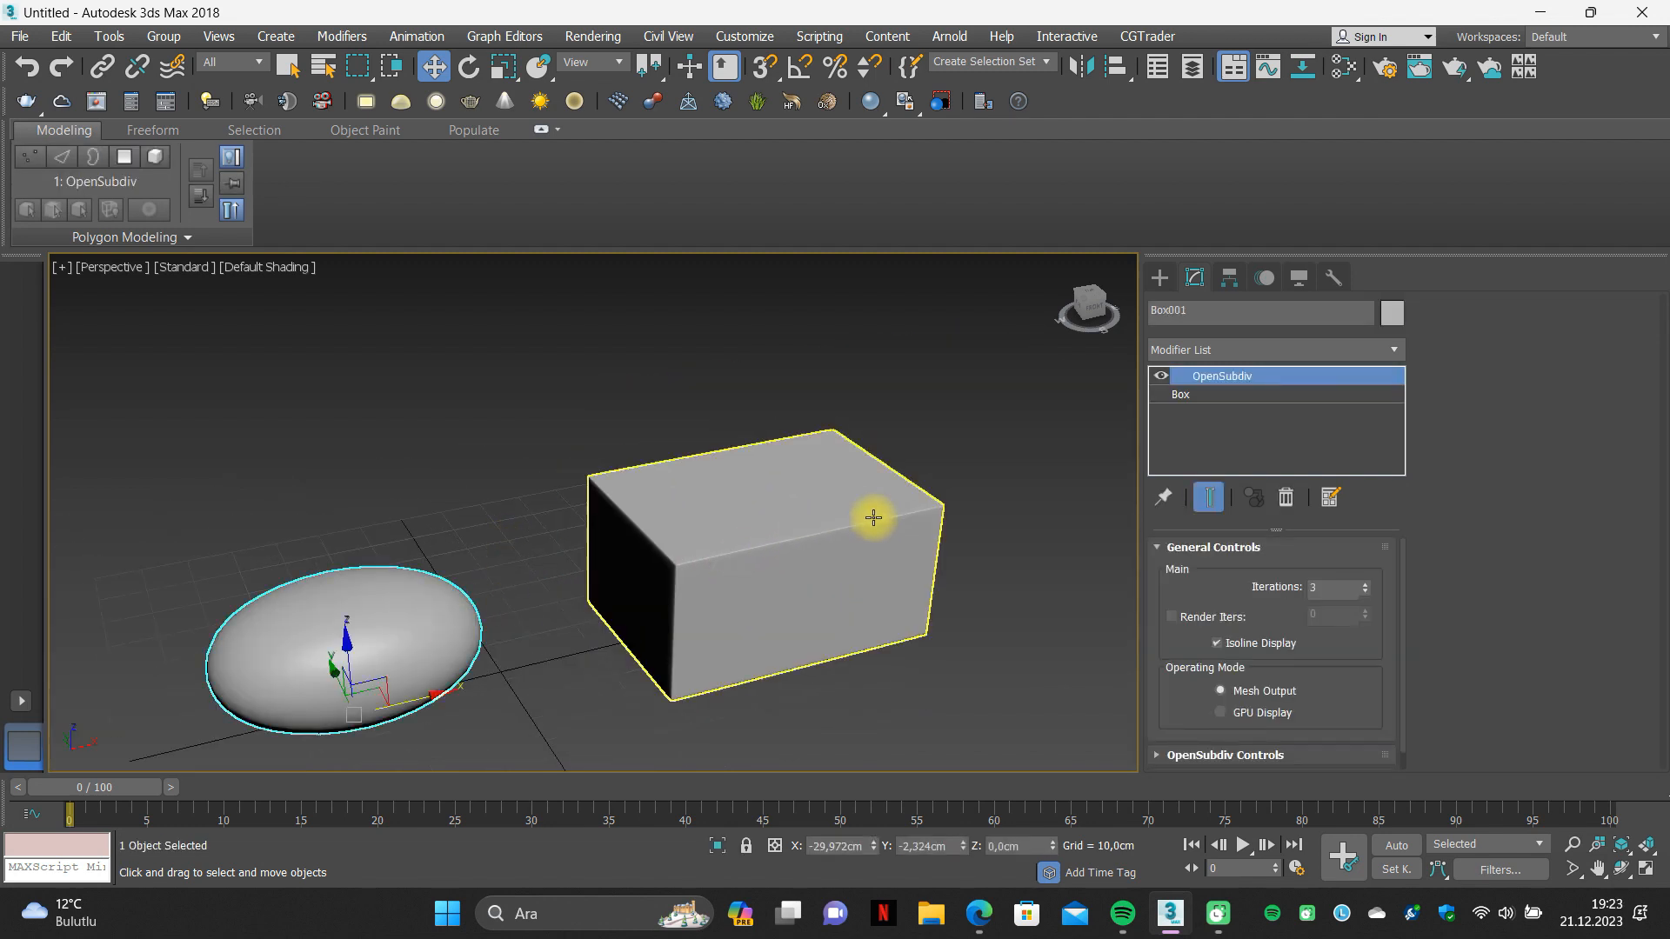
{"action": "left_click", "coordinate": [902, 513]}
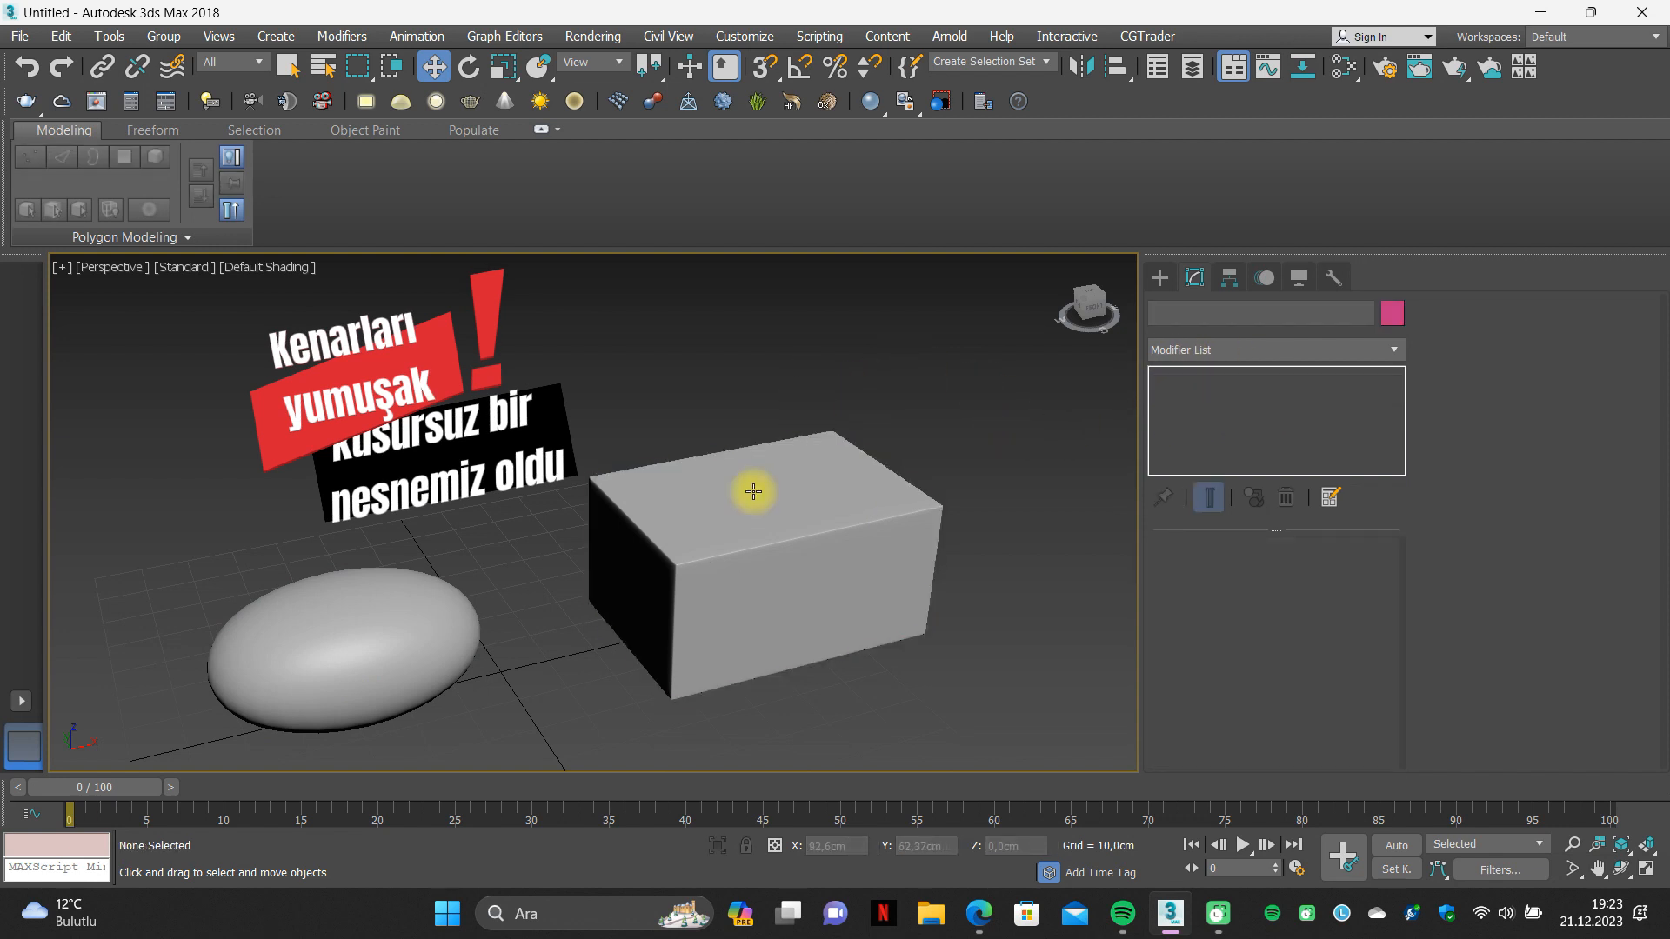
{"action": "key", "text": "F4"}
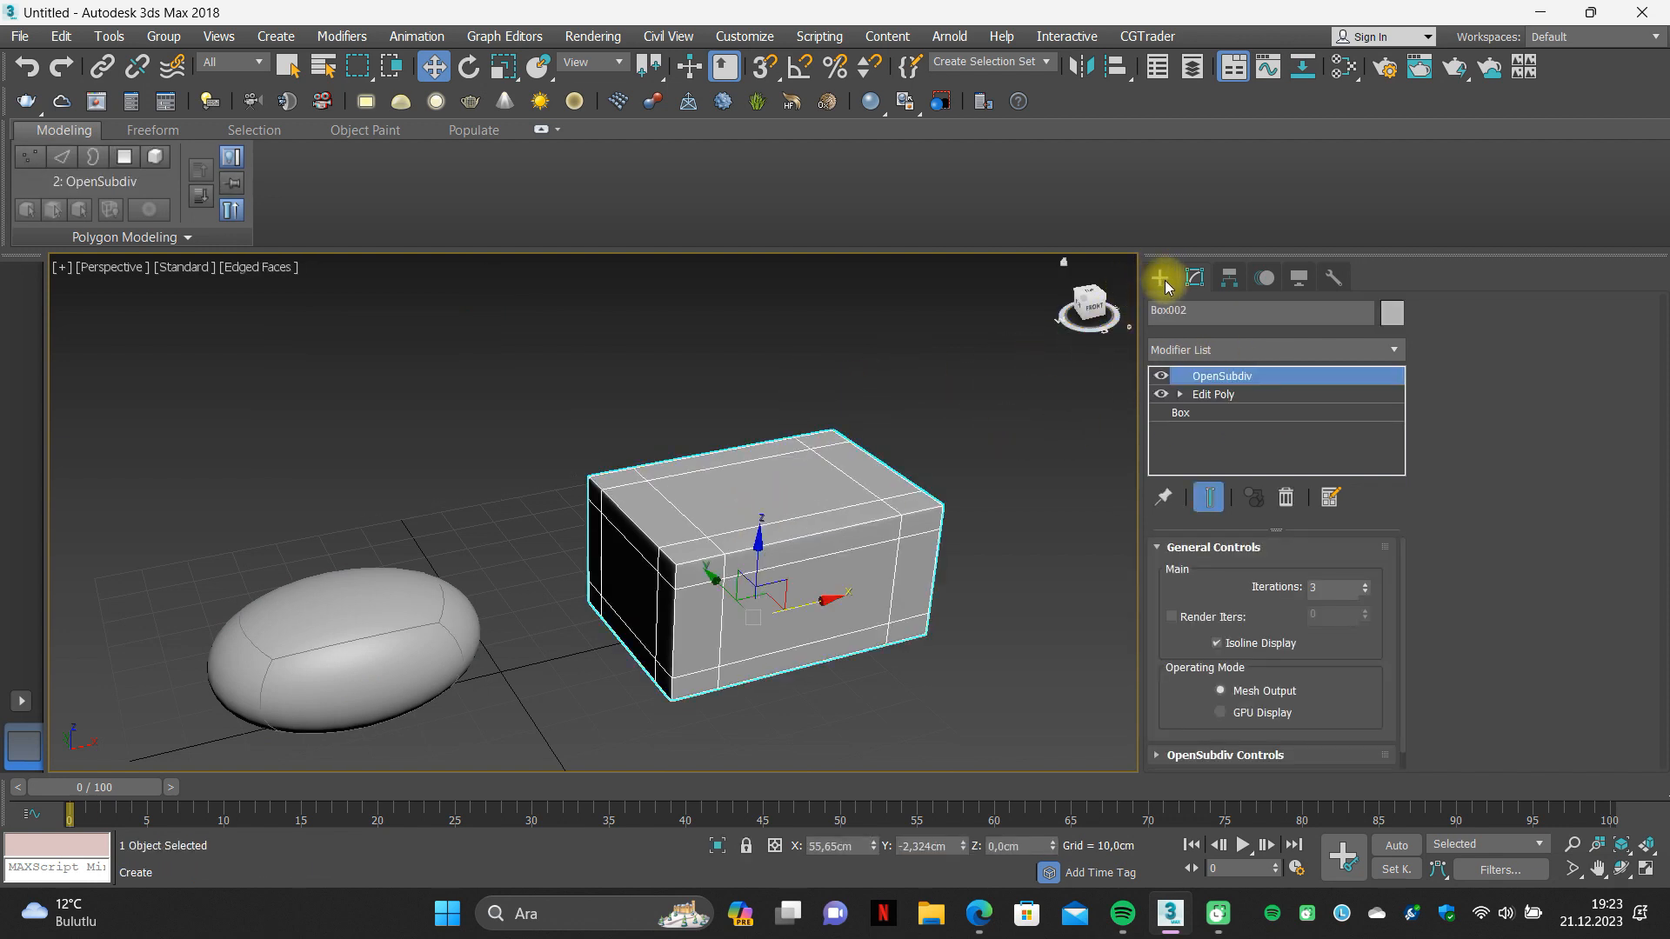
Create a cylinder of about 10.9 cm radius and 19.1 cm height on the top face of the copied box, with AutoGrid enabled.
{"action": "left_click", "coordinate": [1161, 279]}
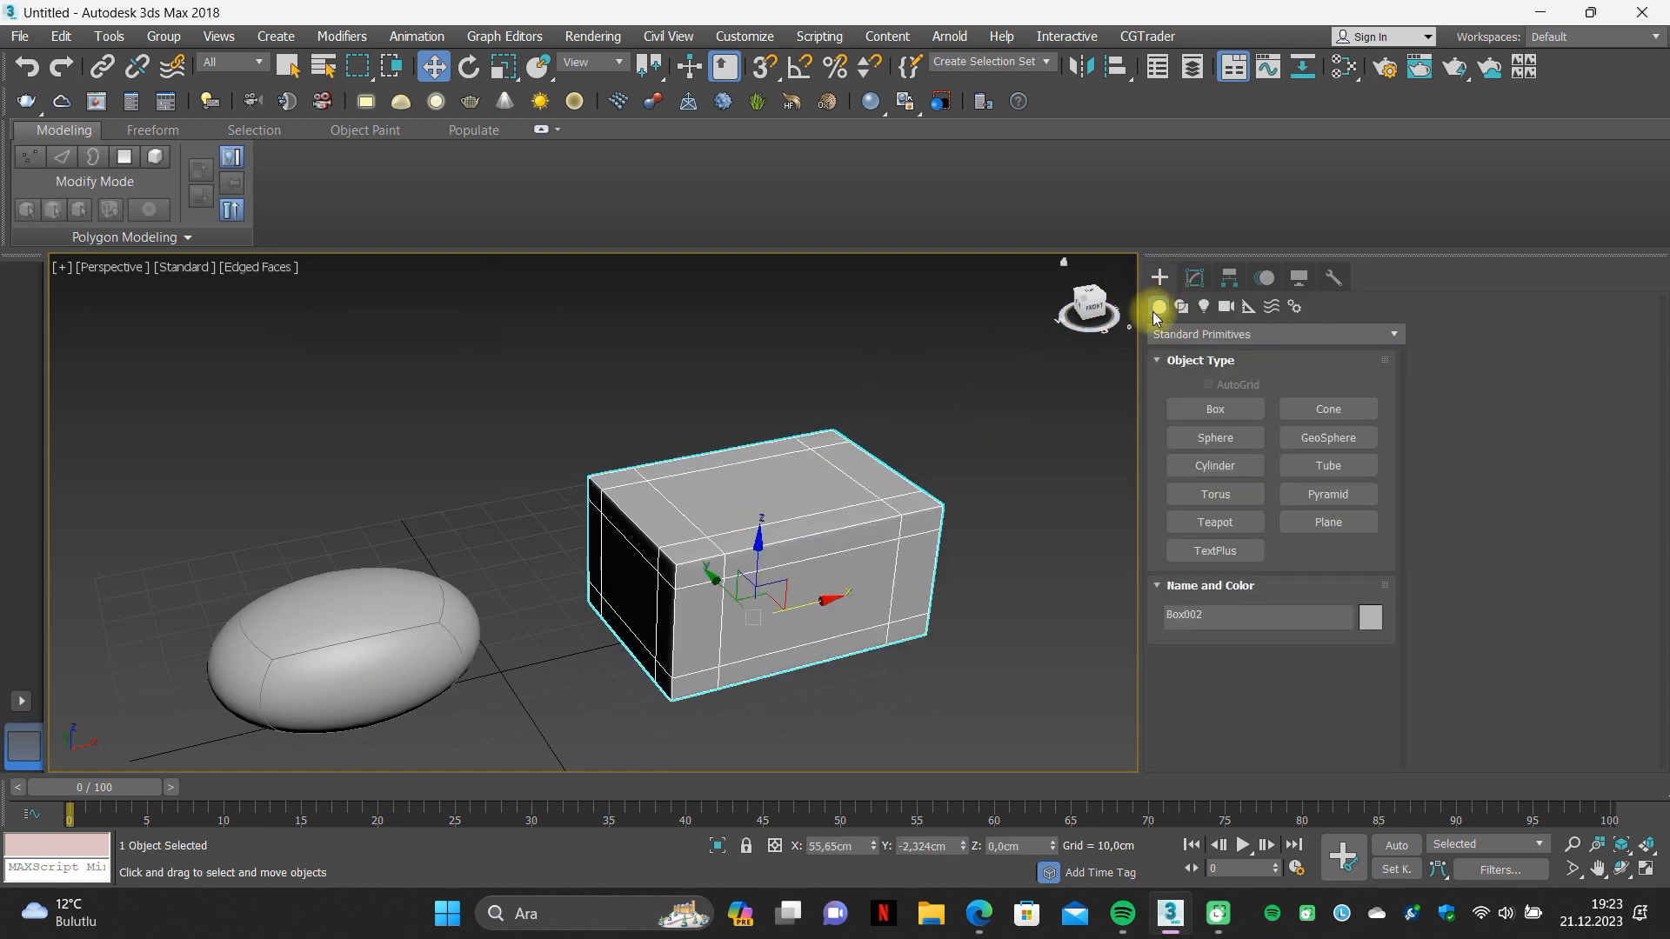
{"action": "left_click", "coordinate": [1217, 466]}
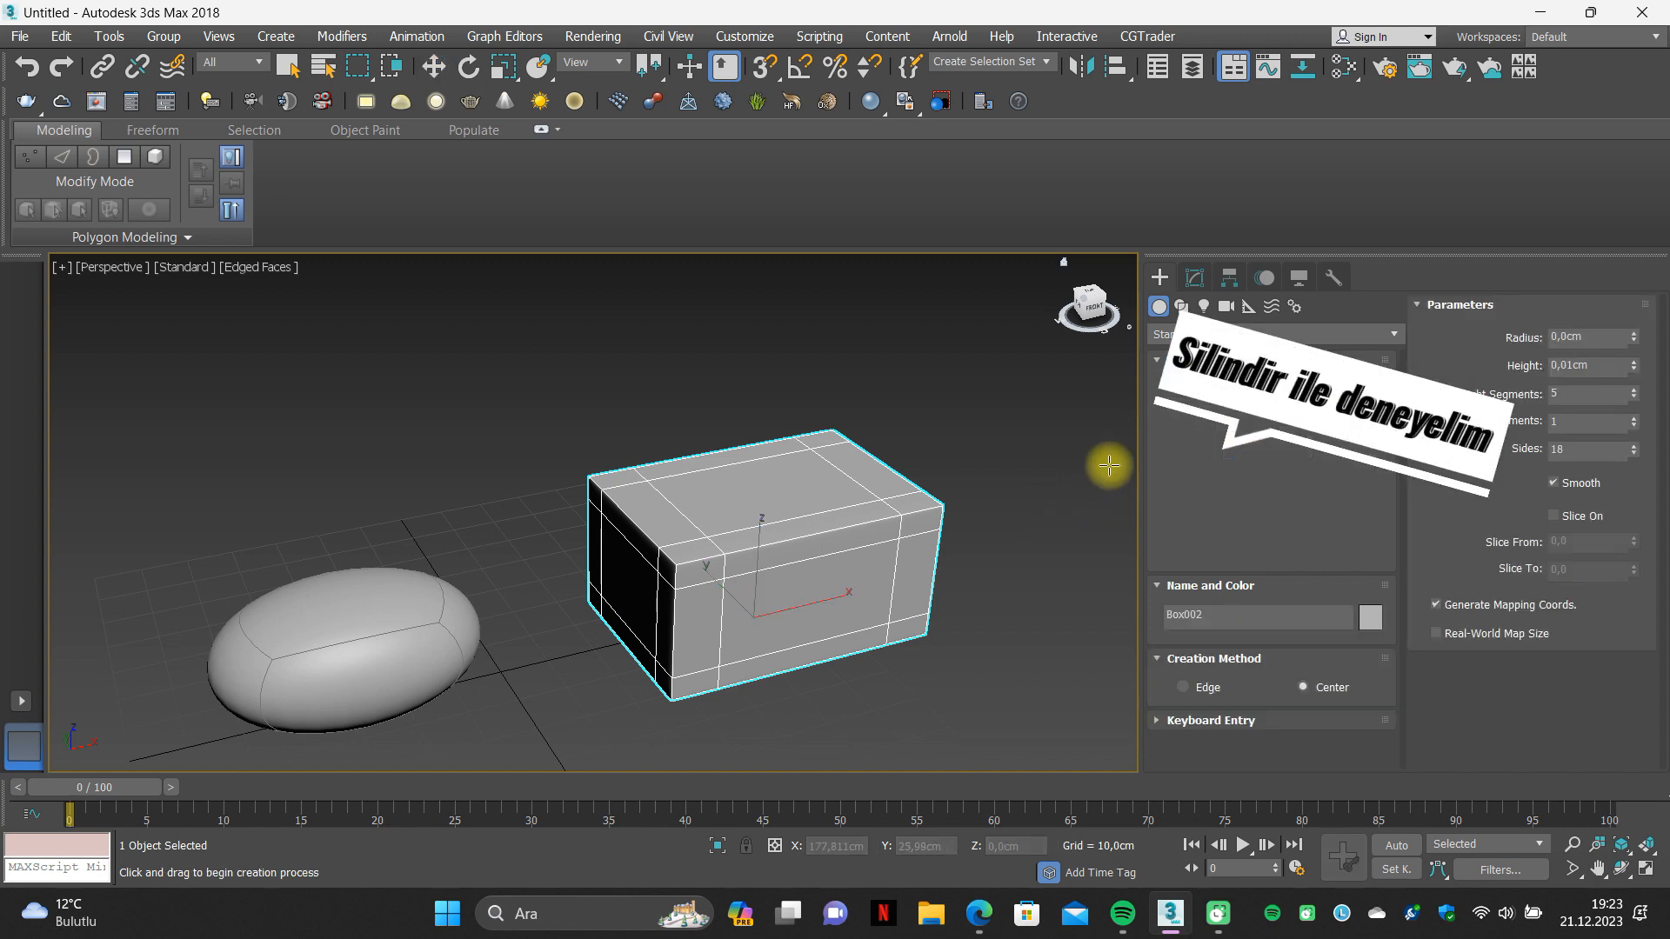
{"action": "scroll", "coordinate": [835, 470], "scroll_direction": "up", "scroll_amount": 2}
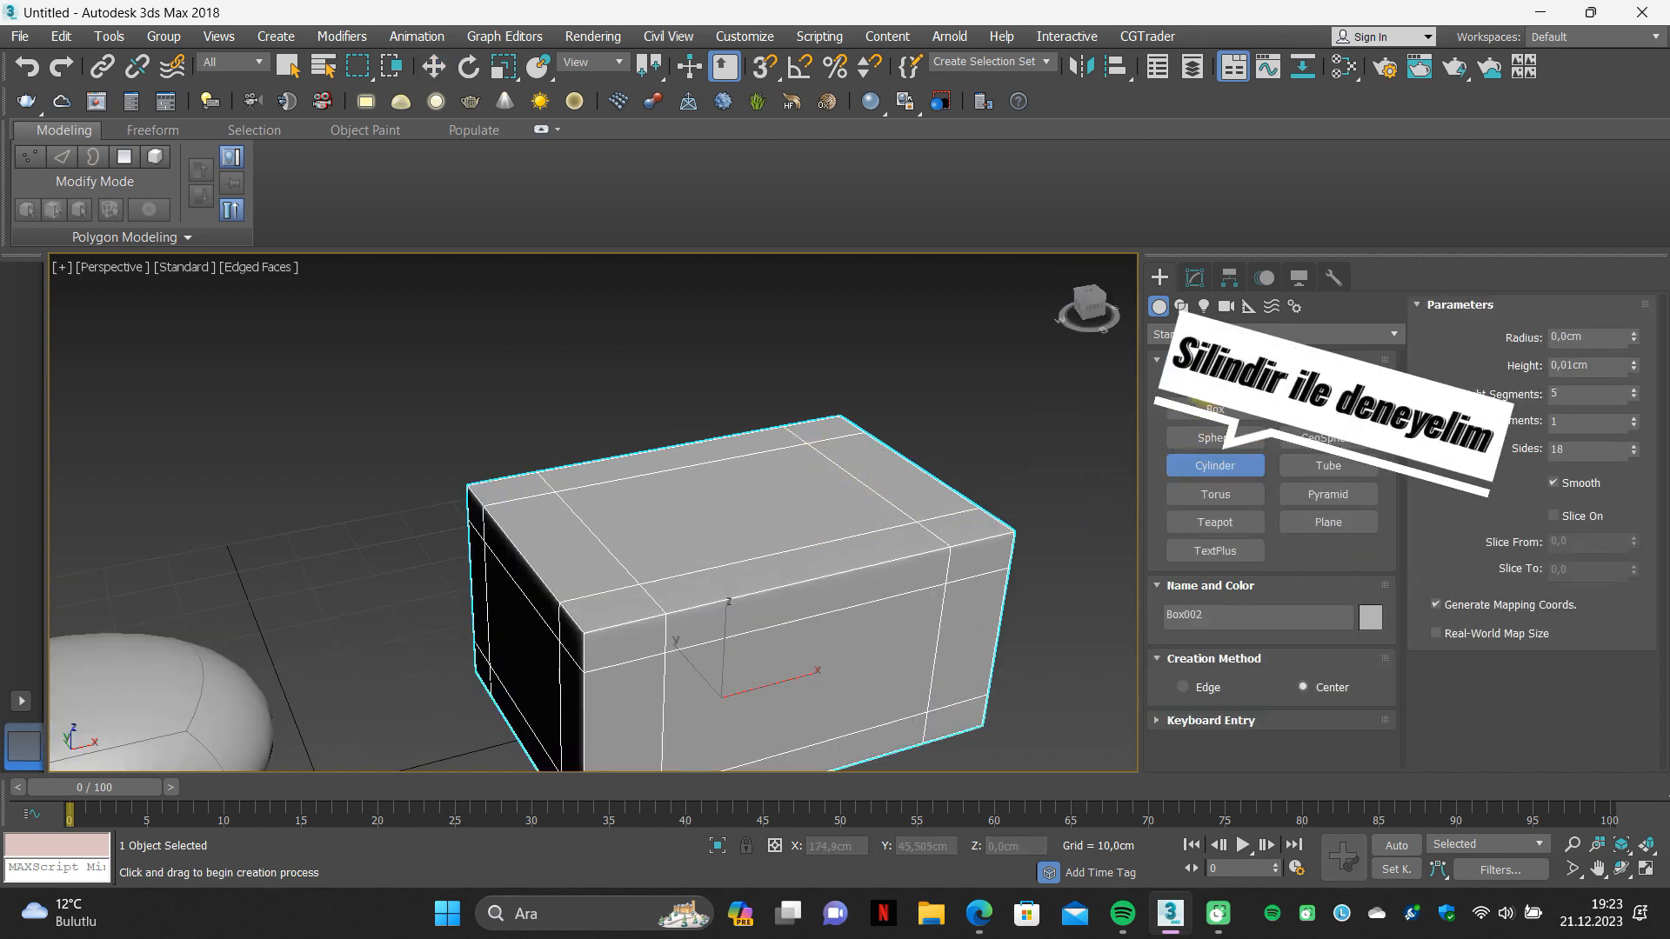
{"action": "left_click", "coordinate": [1208, 384]}
{"action": "left_click_drag", "start_coordinate": [760, 483], "coordinate": [804, 503]}
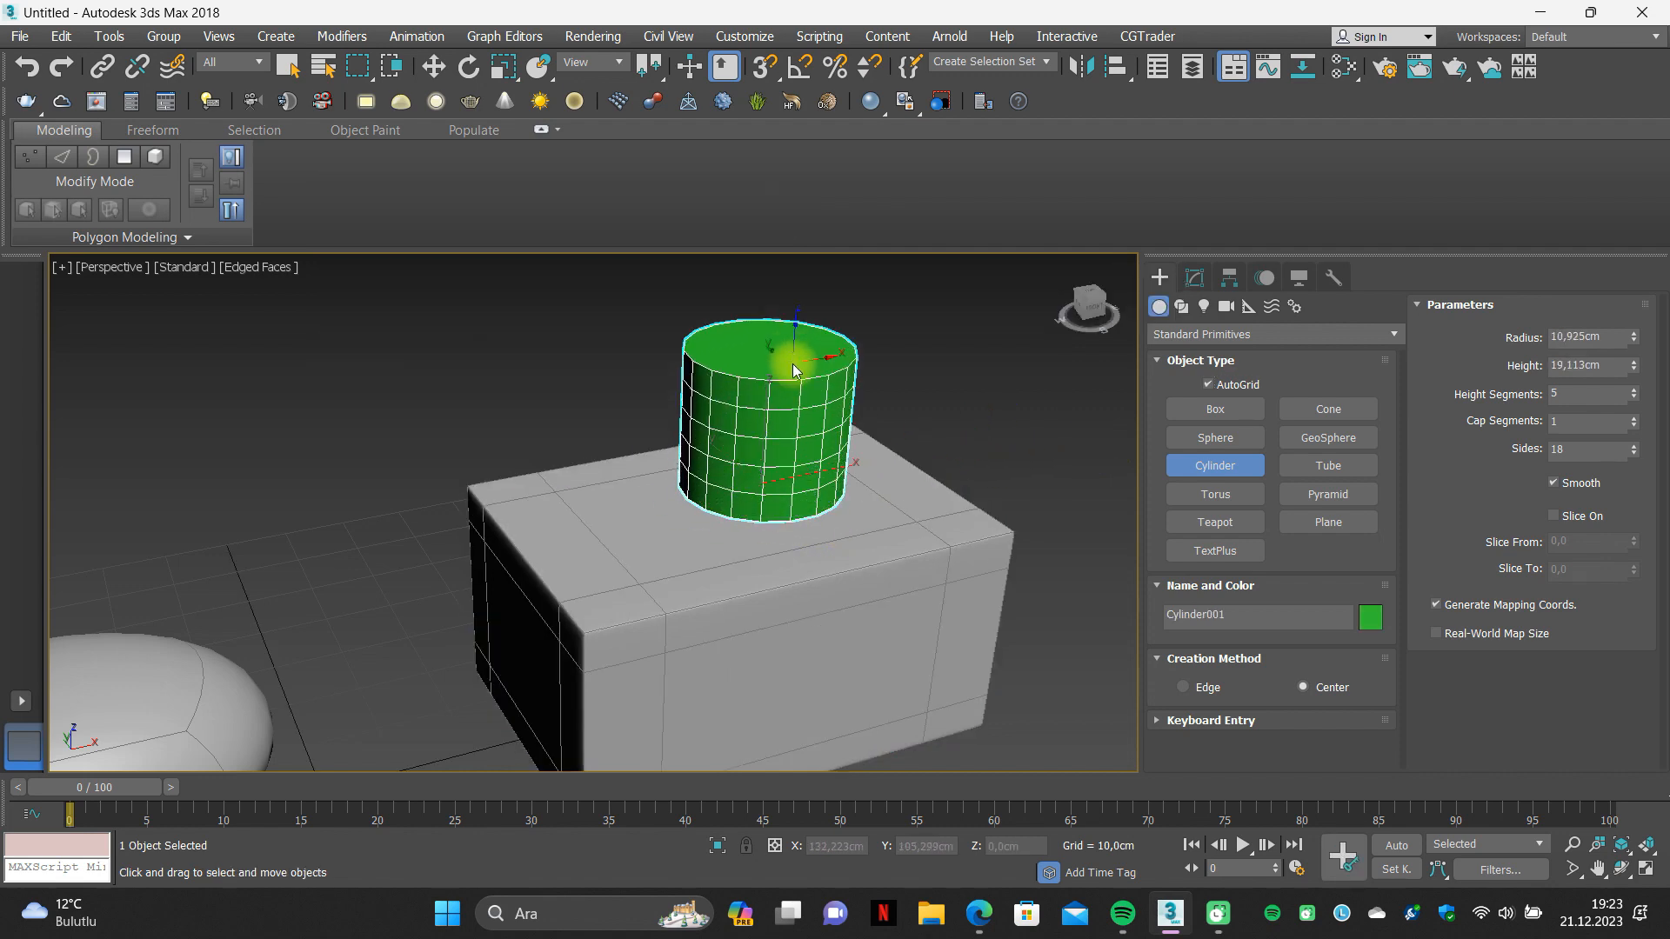
{"action": "right_click", "coordinate": [793, 364]}
Change the cylinder's object color to light pink and shift the cylinder slightly along the X axis.
{"action": "left_click", "coordinate": [1372, 617]}
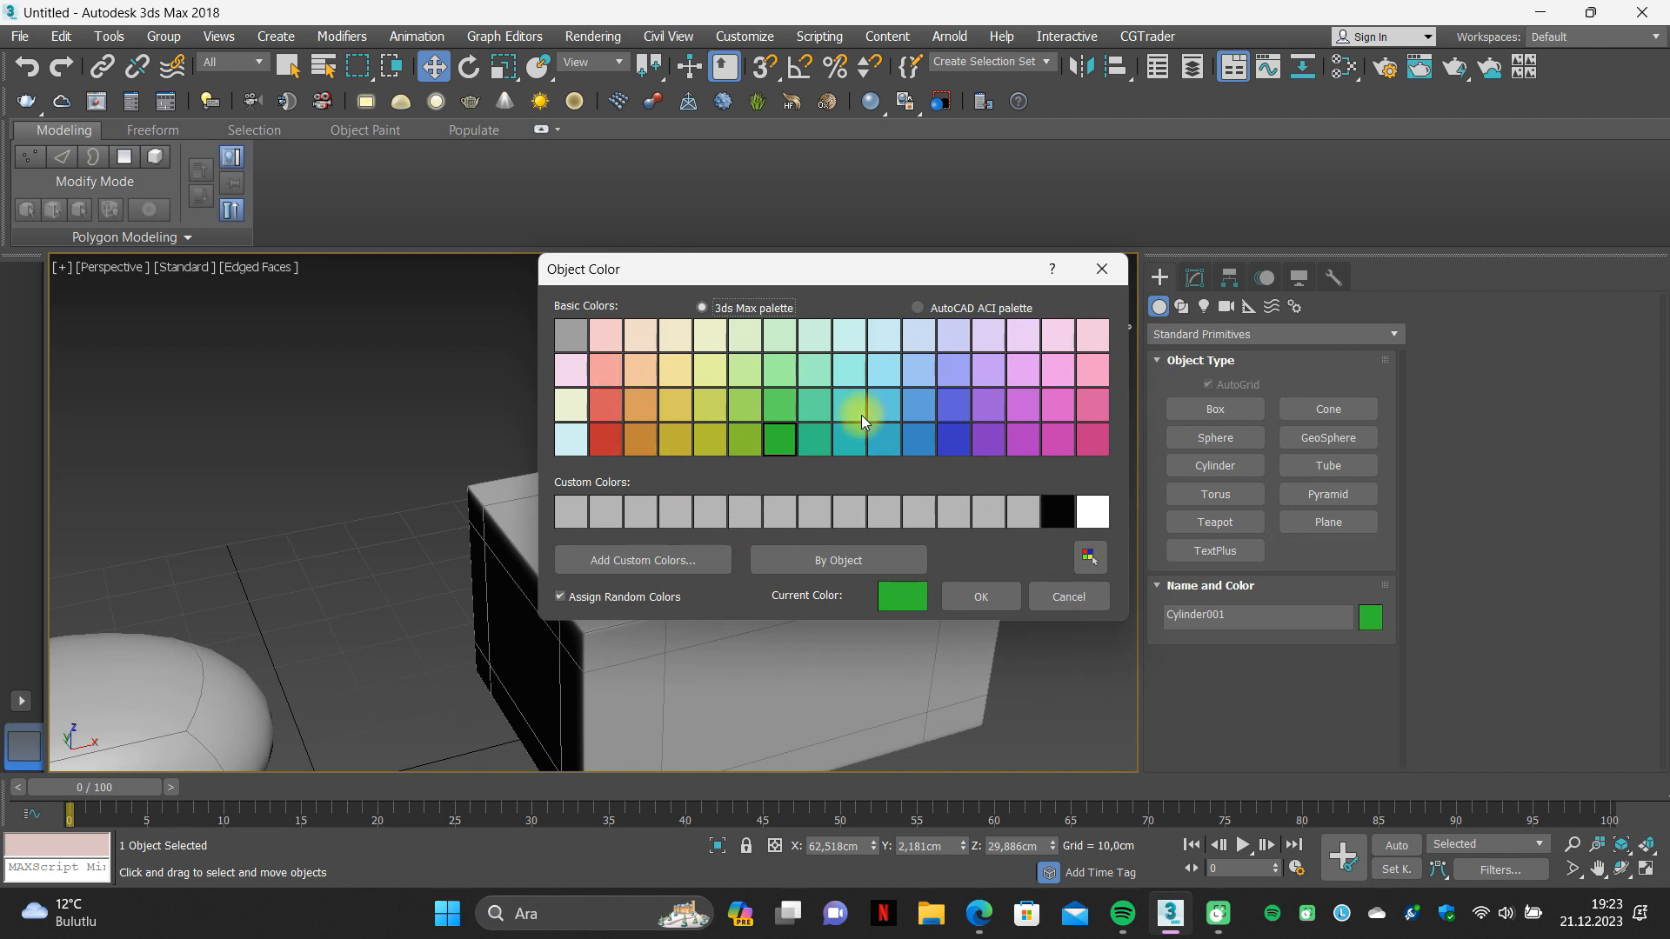
{"action": "left_click", "coordinate": [599, 339]}
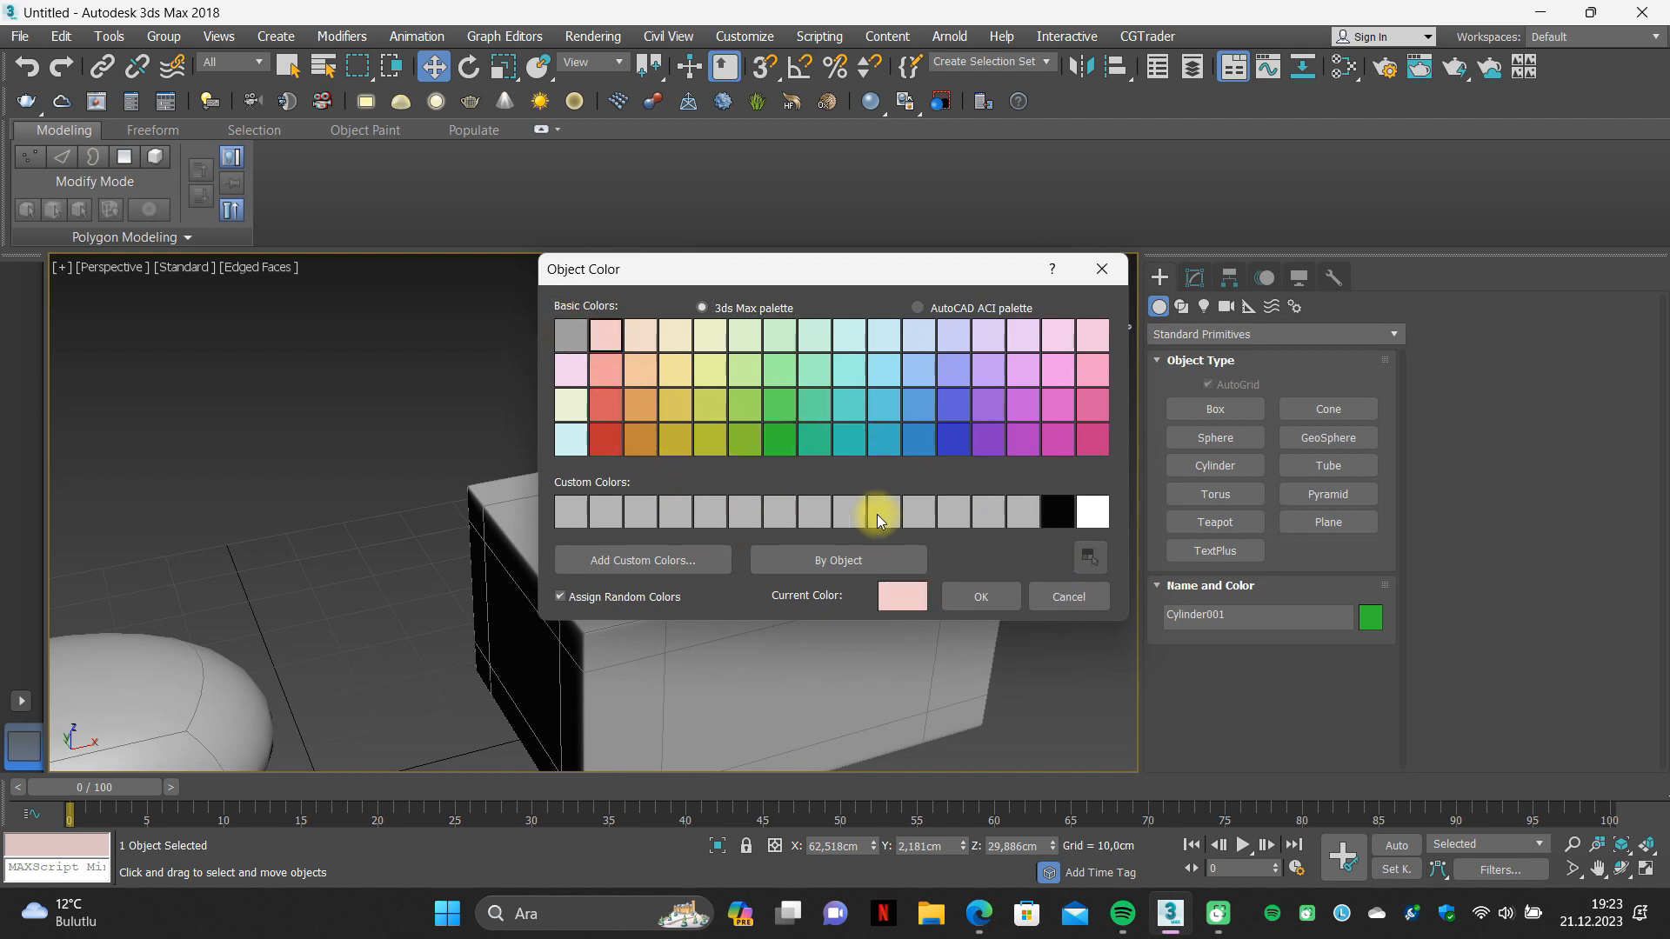
{"action": "left_click", "coordinate": [964, 592]}
{"action": "left_click_drag", "start_coordinate": [815, 468], "coordinate": [865, 461]}
Set the cylinder's height segments to 1 and make one independent copy of it beside it along the X axis.
{"action": "left_click", "coordinate": [1194, 277]}
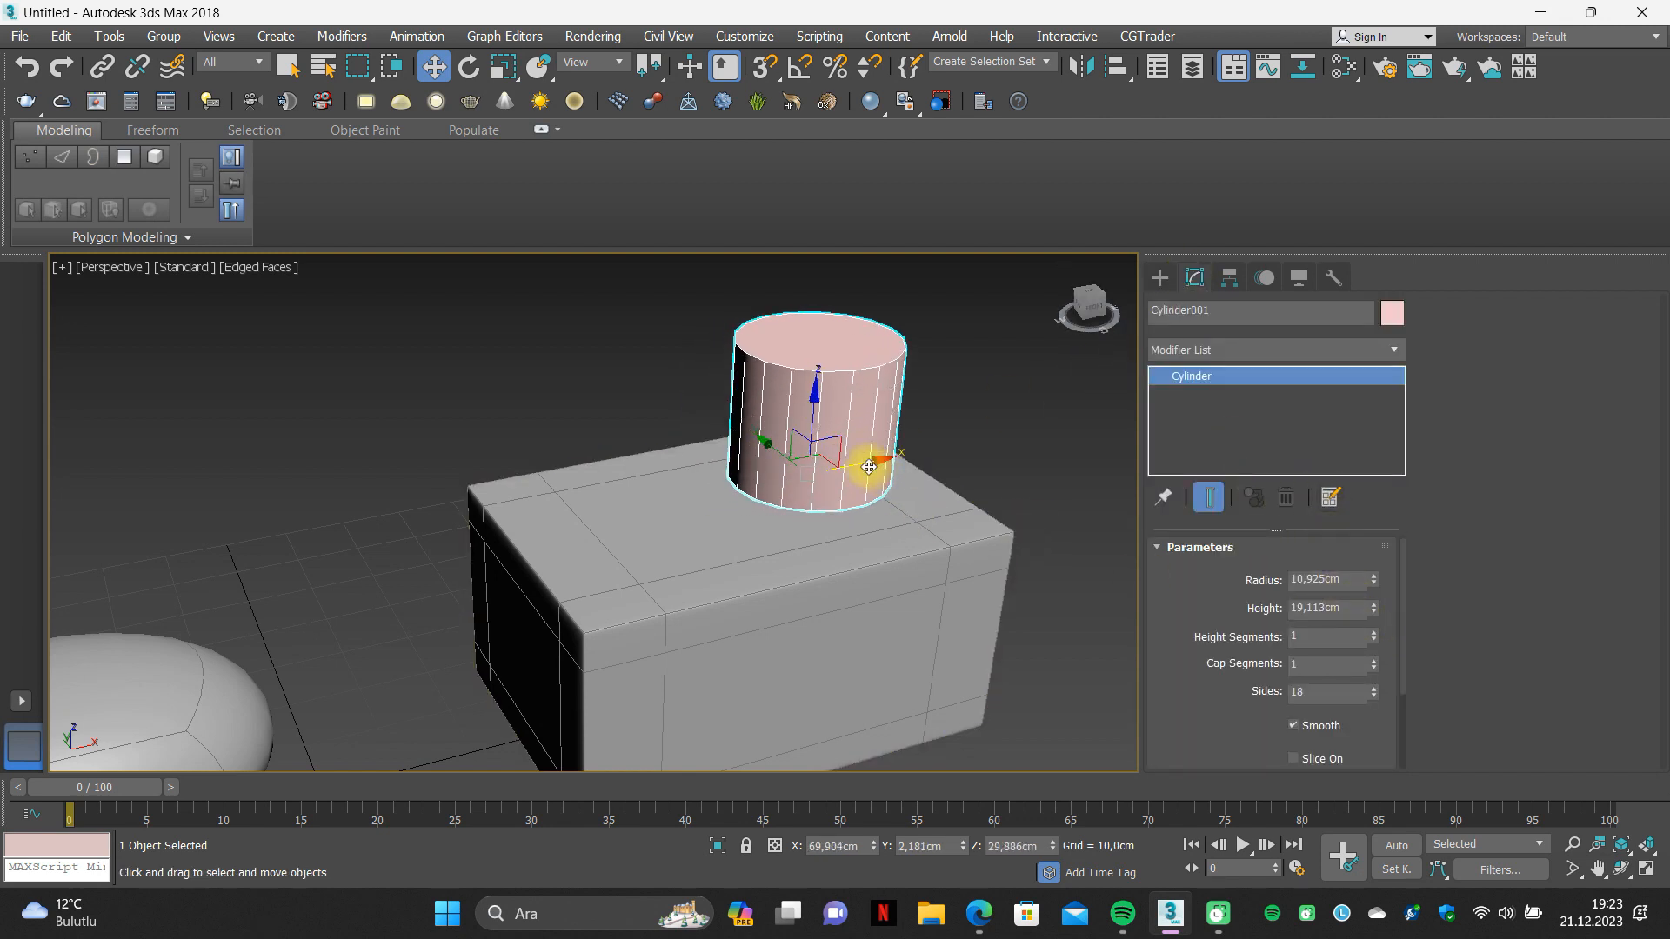
{"action": "left_click_drag", "start_coordinate": [876, 462], "coordinate": [668, 516], "text": "shift"}
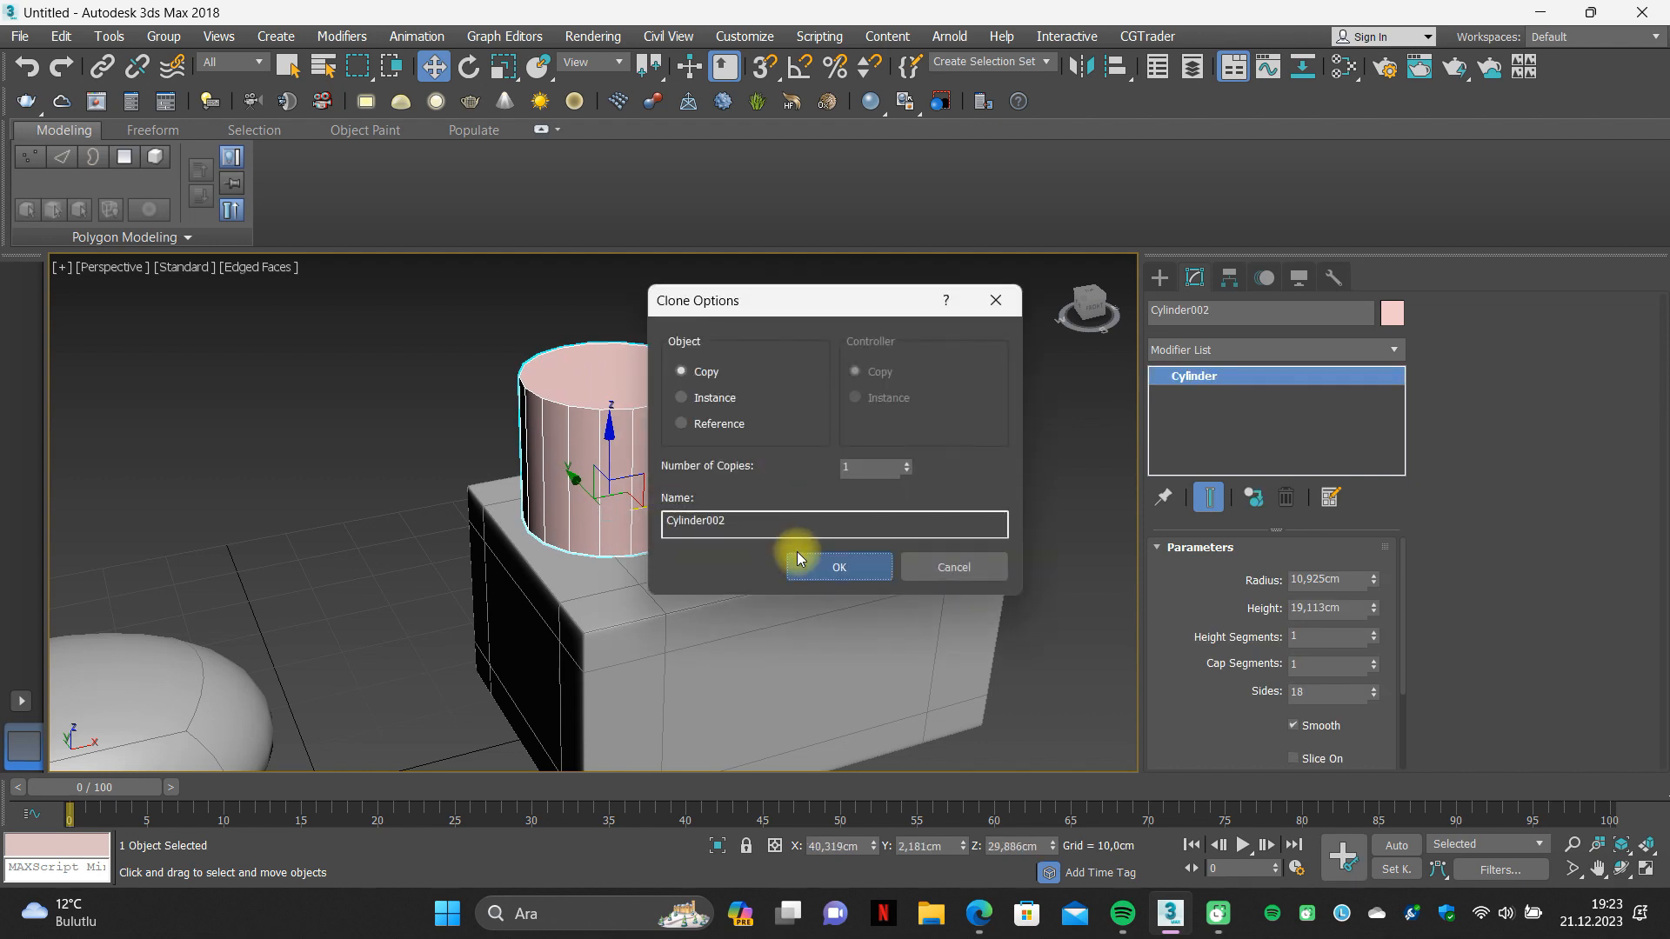
{"action": "left_click", "coordinate": [796, 557]}
Apply an OpenSubdiv modifier with 3 iterations to the original cylinder.
{"action": "left_click", "coordinate": [843, 447]}
{"action": "left_click", "coordinate": [1230, 348]}
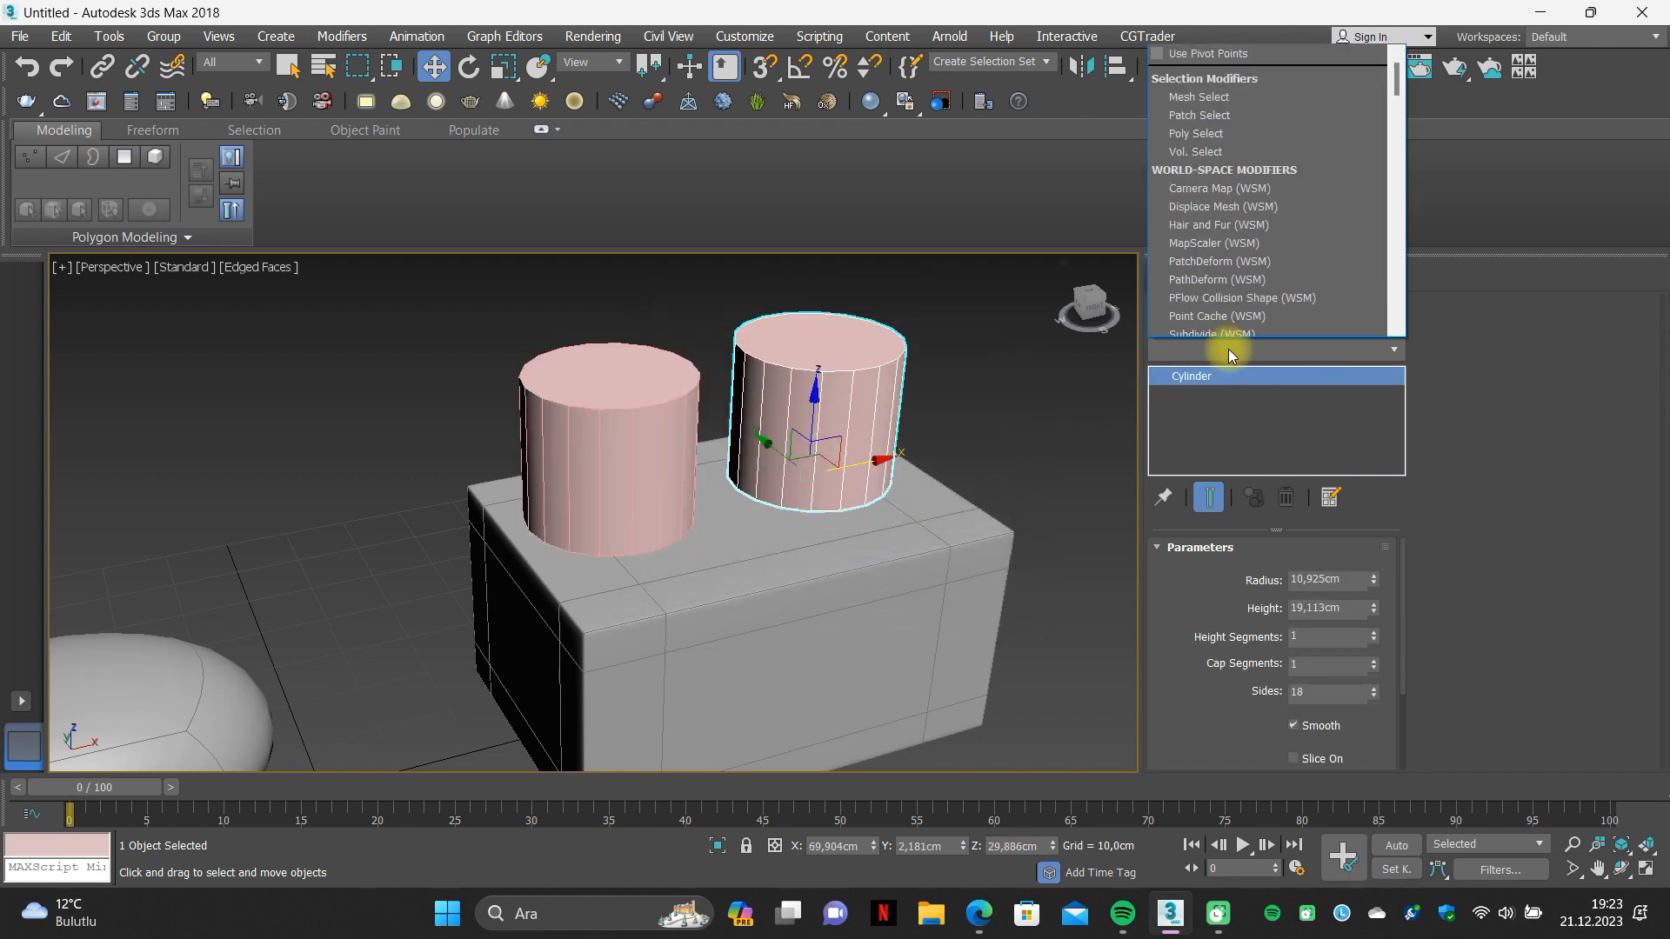
{"action": "scroll", "coordinate": [1218, 226], "scroll_direction": "down", "scroll_amount": 10}
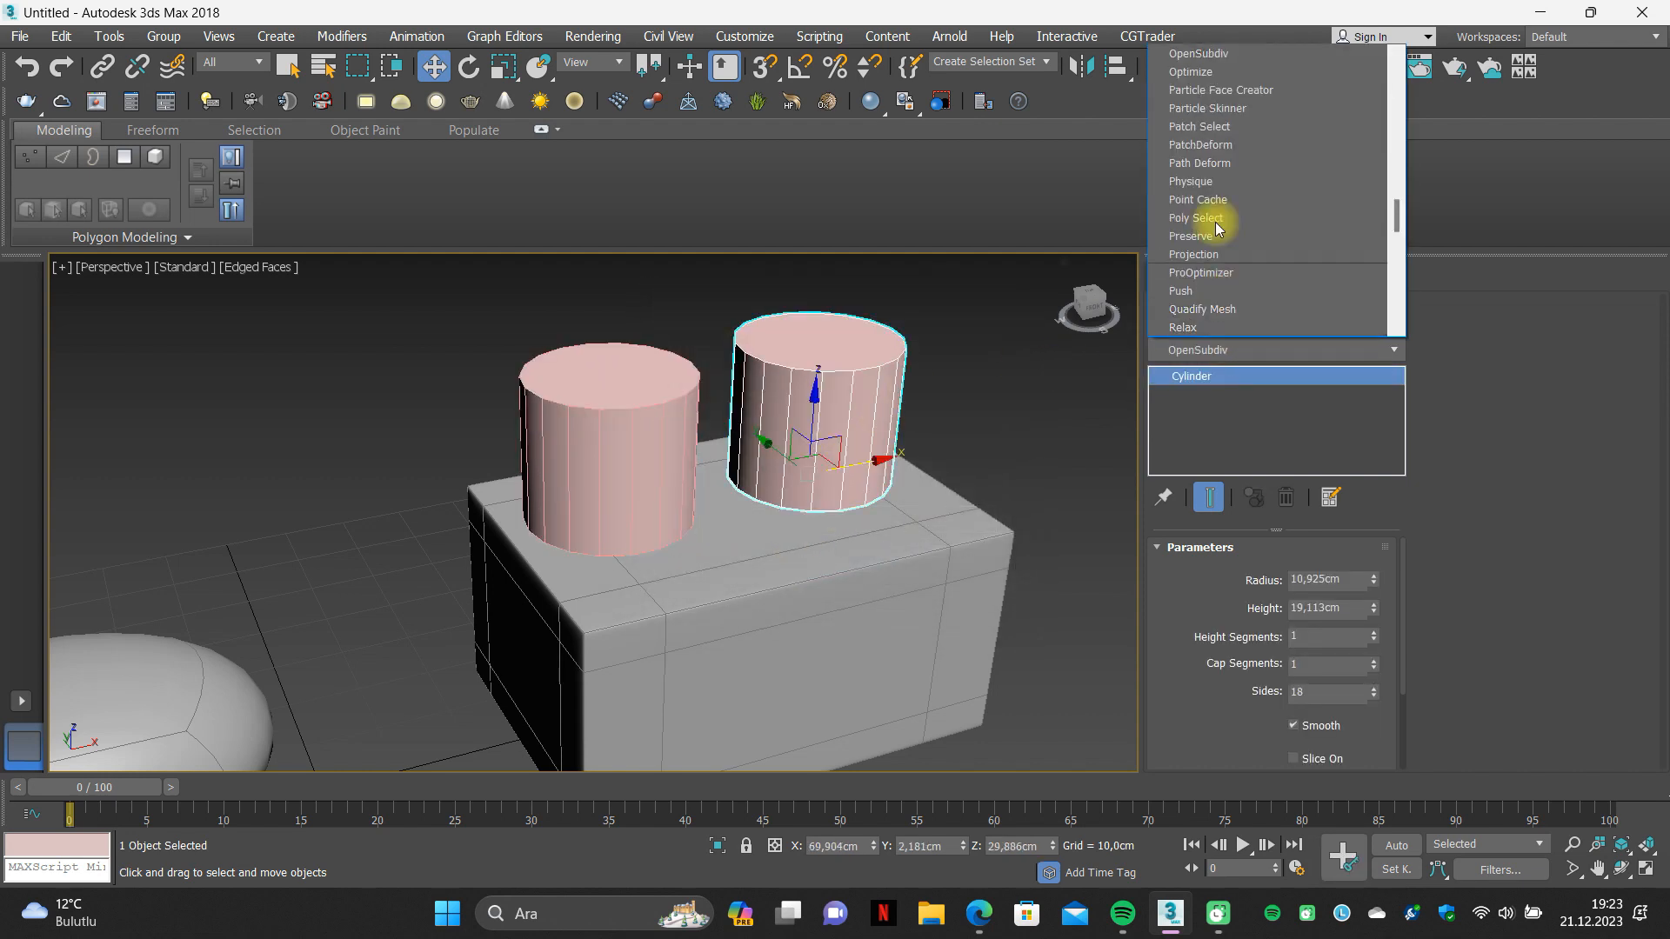
{"action": "left_click", "coordinate": [1220, 54]}
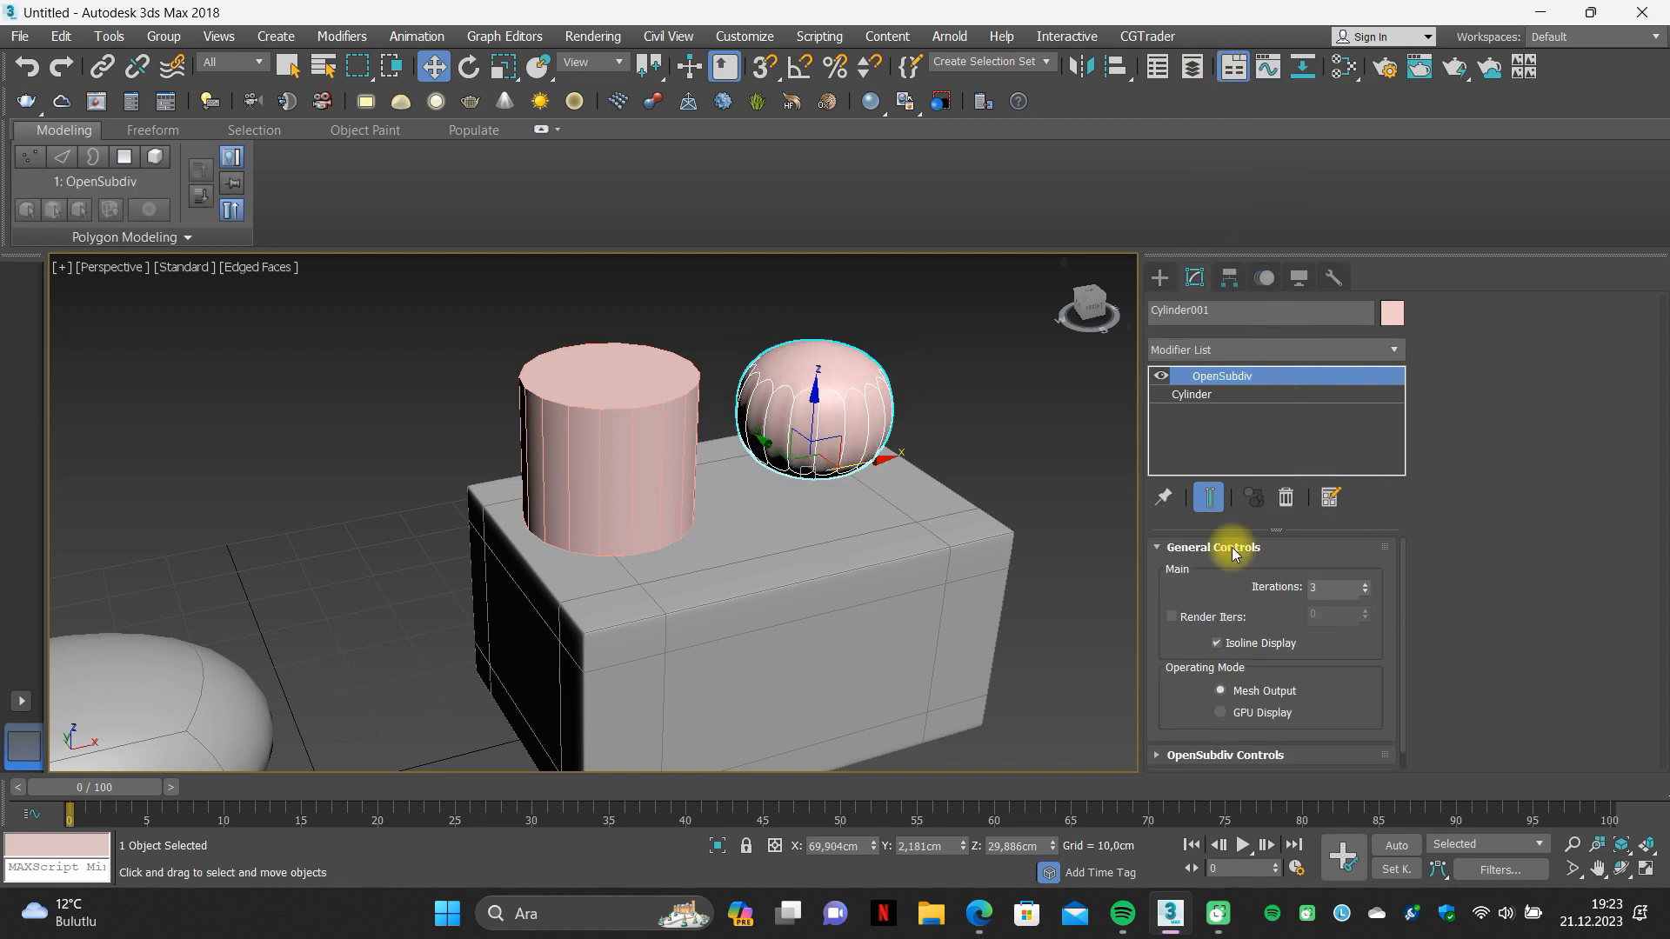
Deselect everything and hide the edged faces to examine the smoothed original cylinder up close.
{"action": "left_click", "coordinate": [1018, 414]}
{"action": "key", "text": "F4"}
{"action": "scroll", "coordinate": [820, 388], "scroll_direction": "up", "scroll_amount": 6}
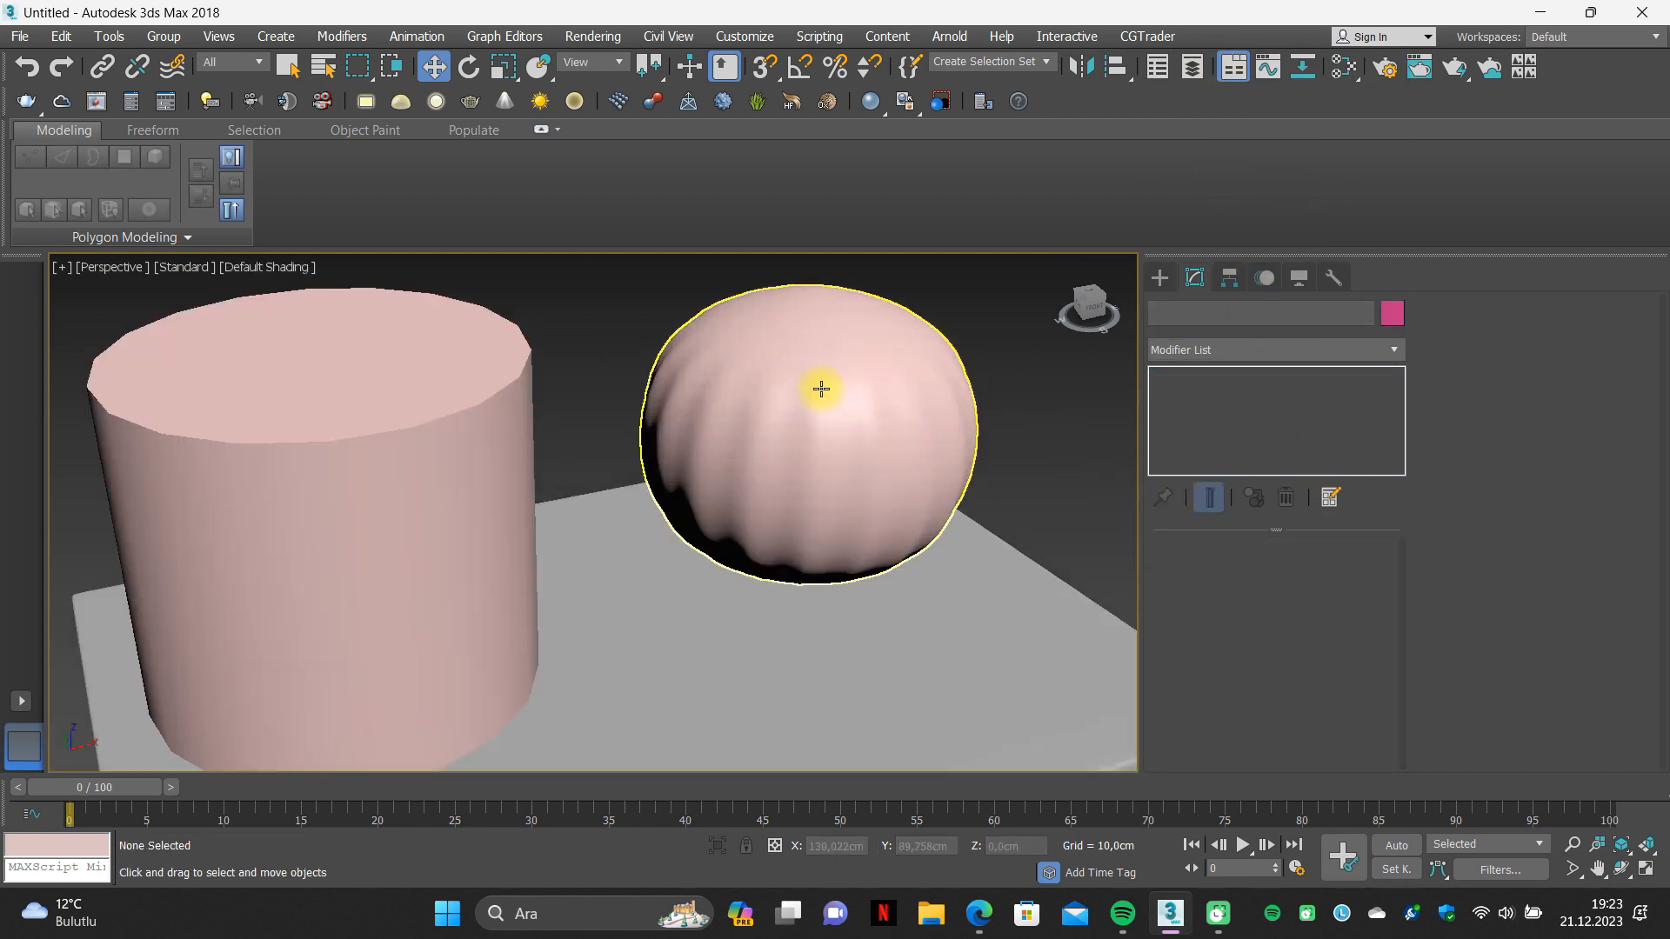
{"action": "scroll", "coordinate": [815, 391], "scroll_direction": "down", "scroll_amount": 5}
Show the edged faces again and add an Edit Poly modifier to the copied cylinder.
{"action": "left_click", "coordinate": [607, 455]}
{"action": "key", "text": "F4"}
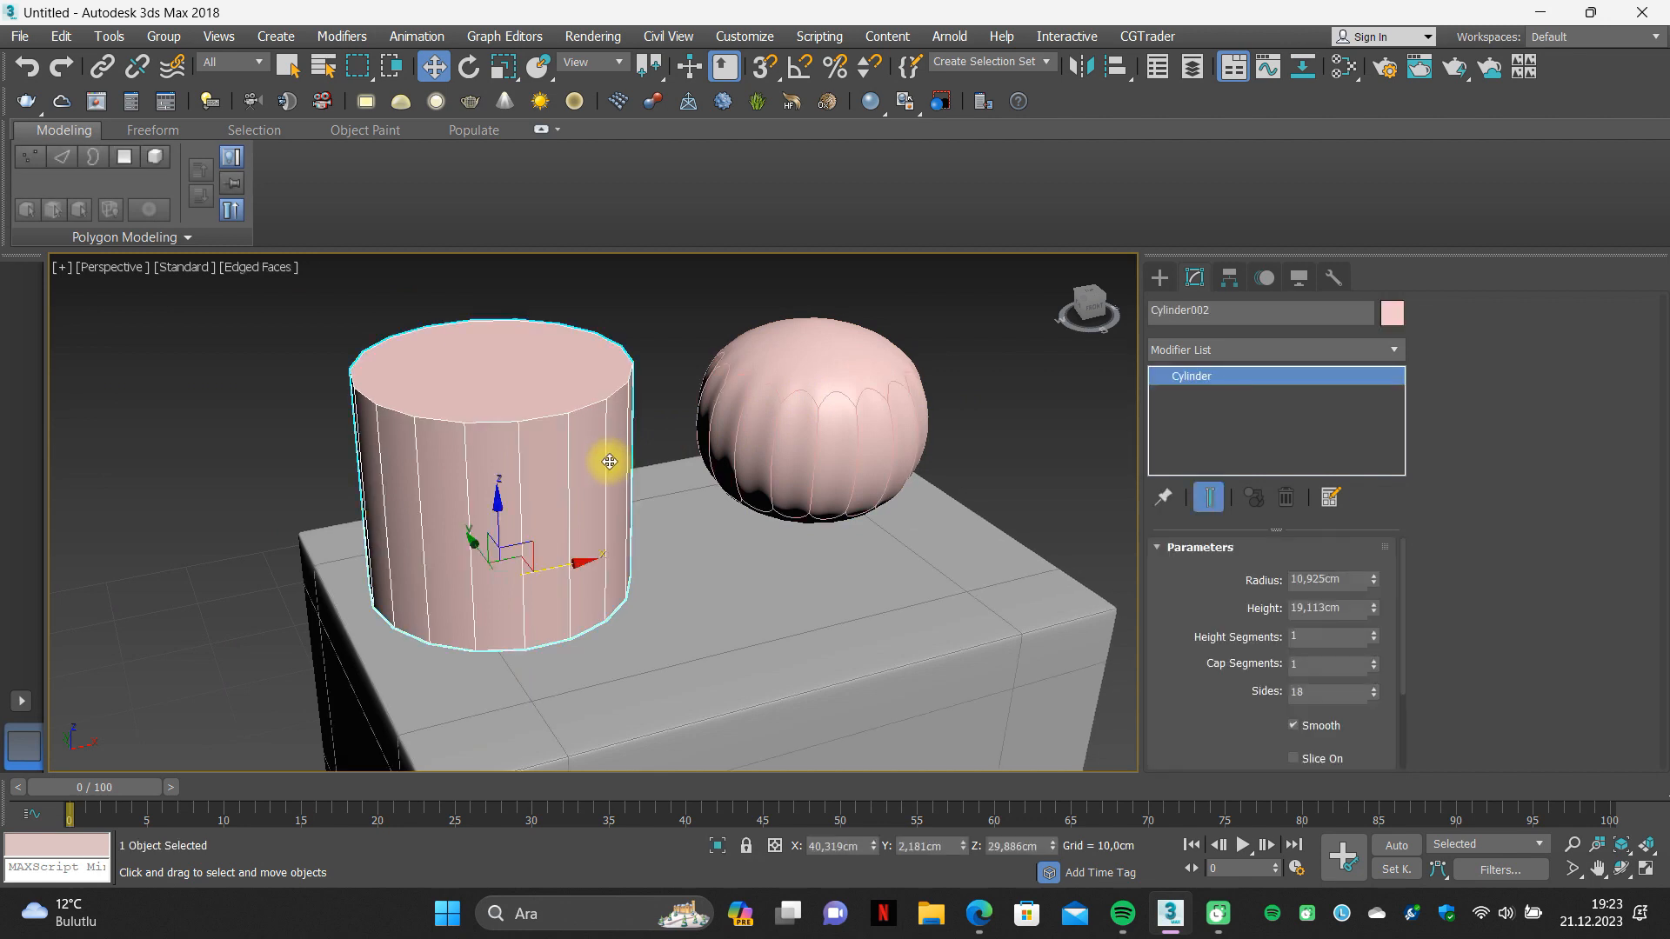
{"action": "left_click", "coordinate": [1195, 349]}
{"action": "scroll", "coordinate": [1205, 218], "scroll_direction": "down", "scroll_amount": 8}
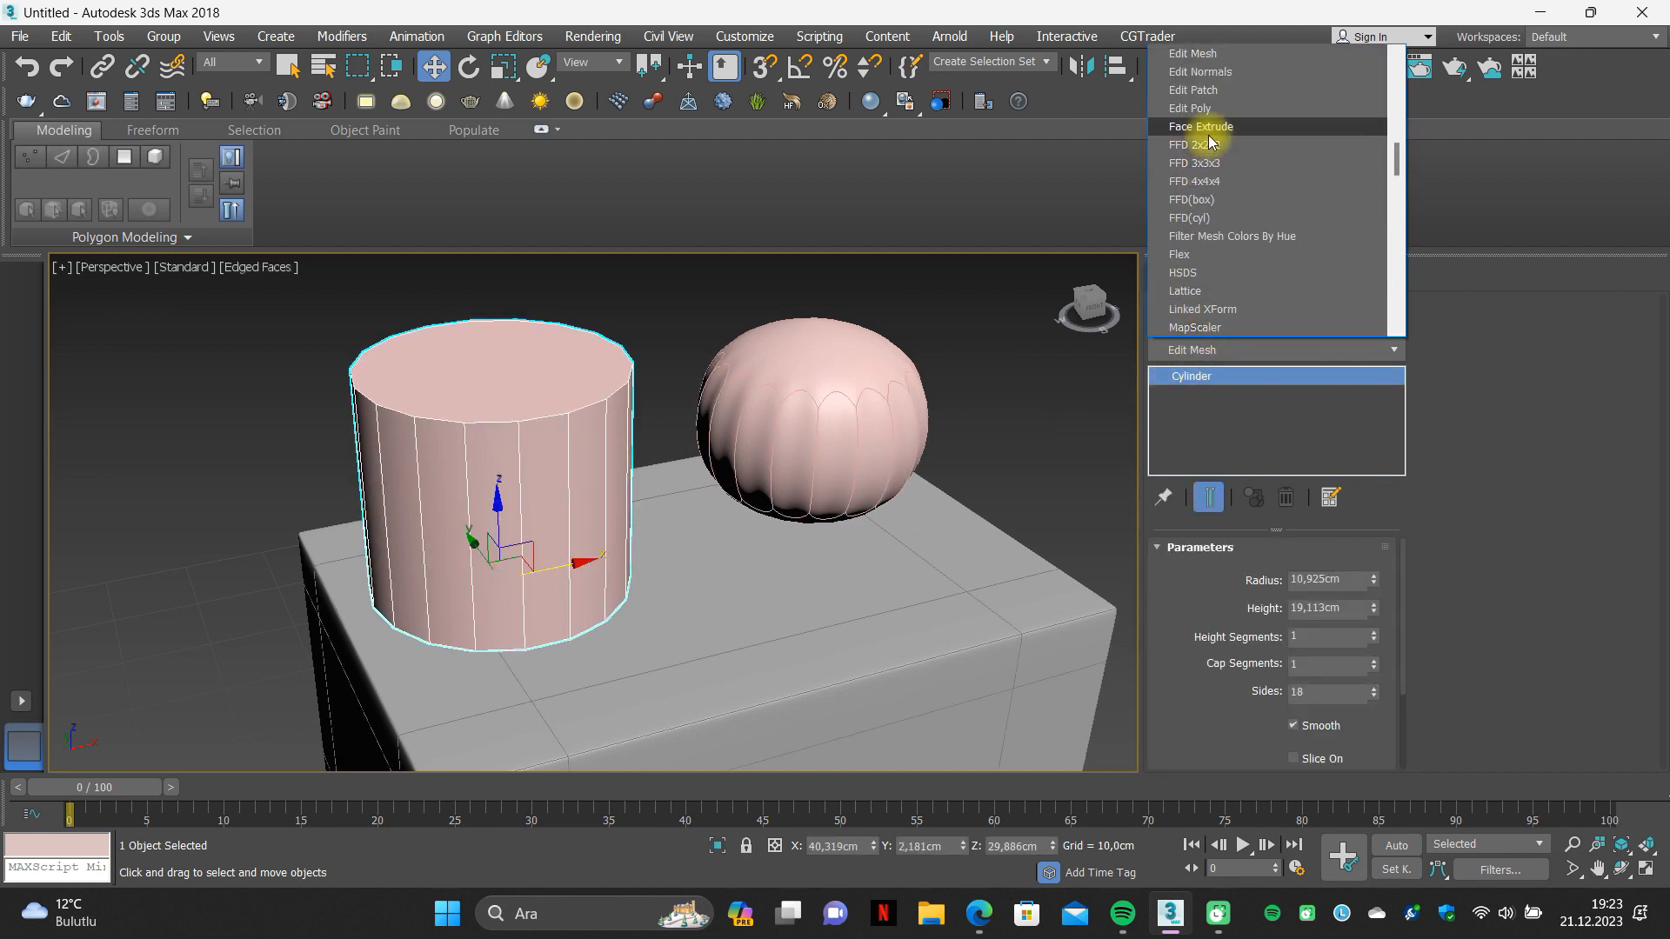
{"action": "left_click", "coordinate": [1208, 108]}
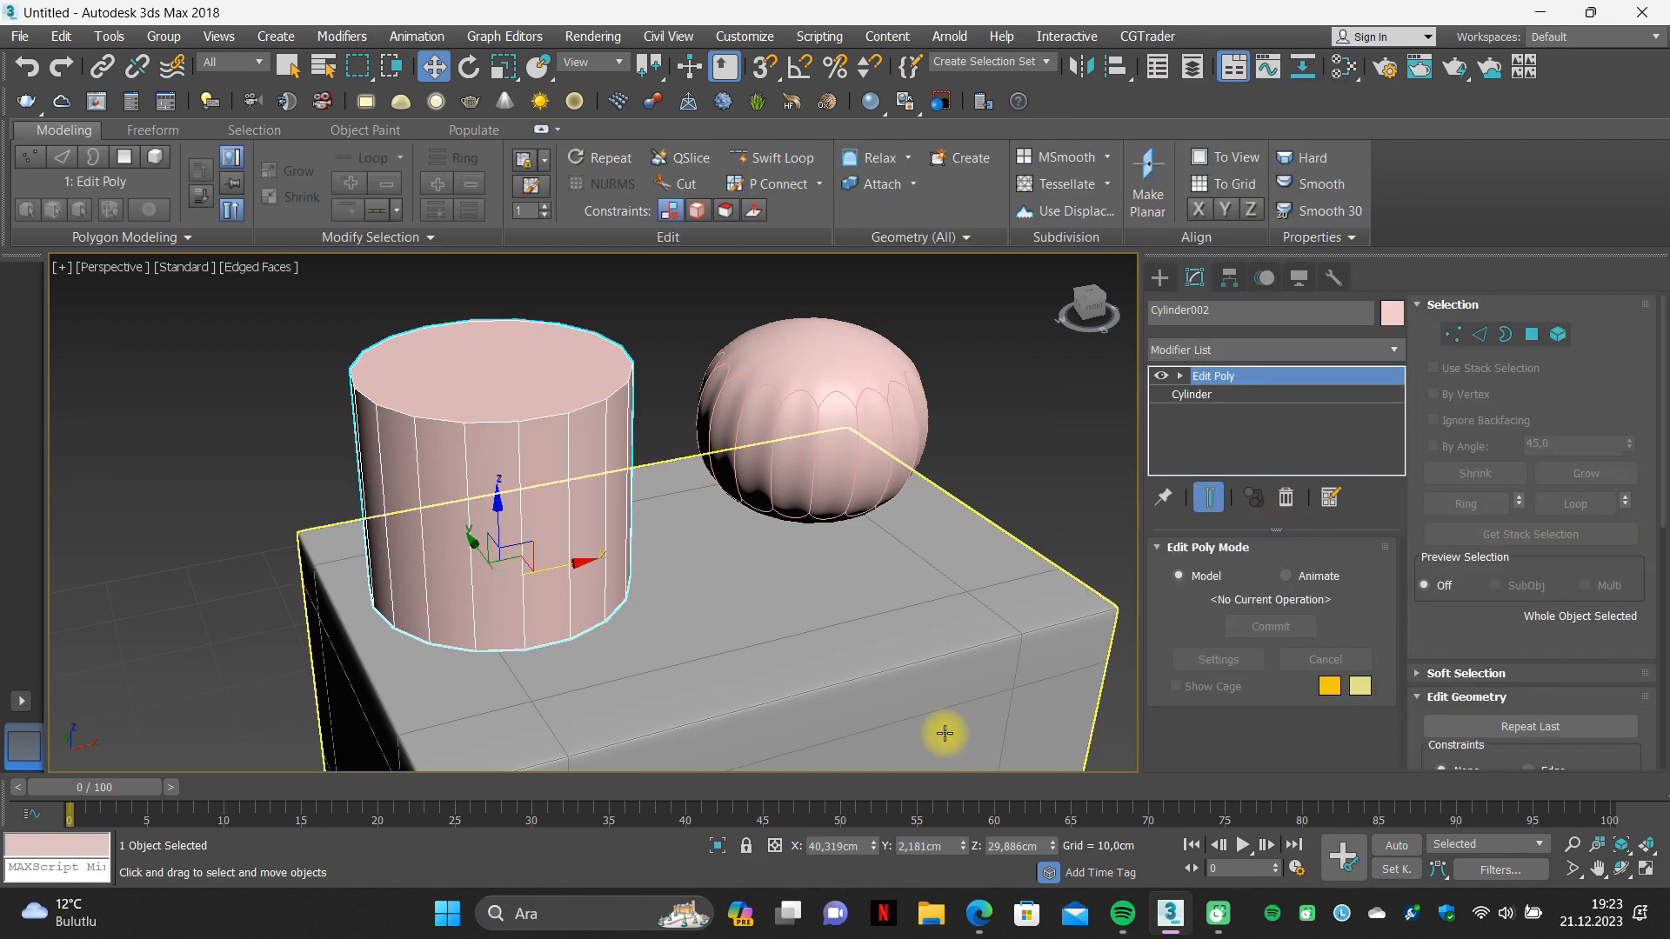
Insert Swift Loop edge loops close to the copied cylinder's top and bottom rims, and leave edge editing.
{"action": "key", "text": "z"}
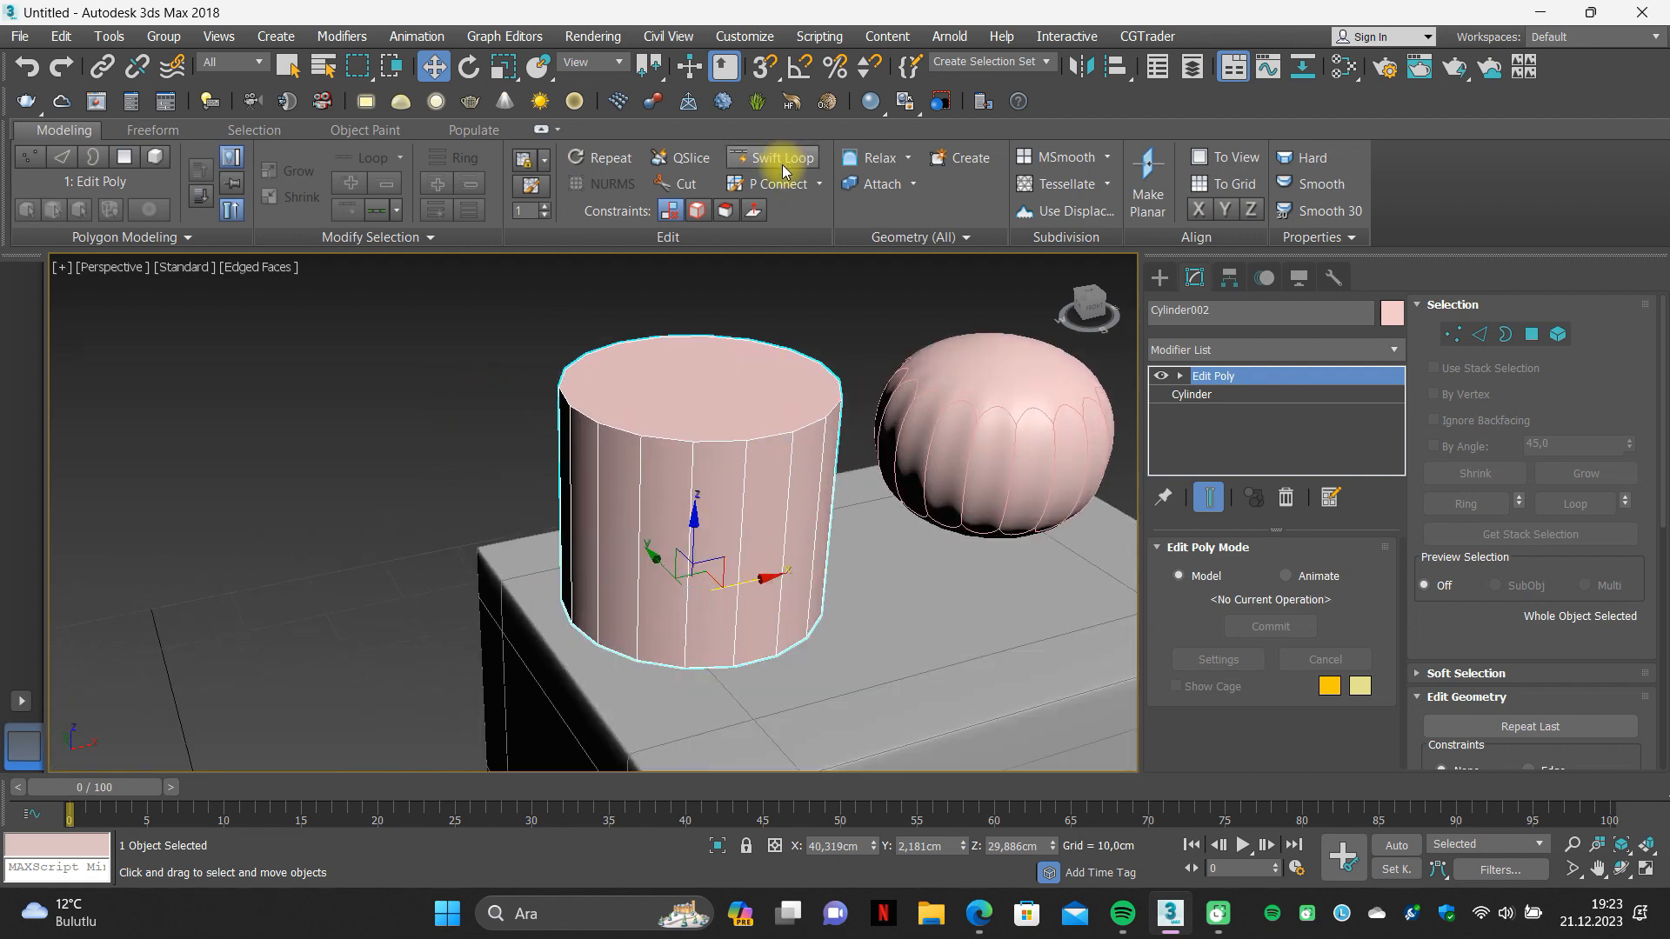
{"action": "left_click", "coordinate": [781, 165]}
{"action": "scroll", "coordinate": [739, 435], "scroll_direction": "up", "scroll_amount": 8}
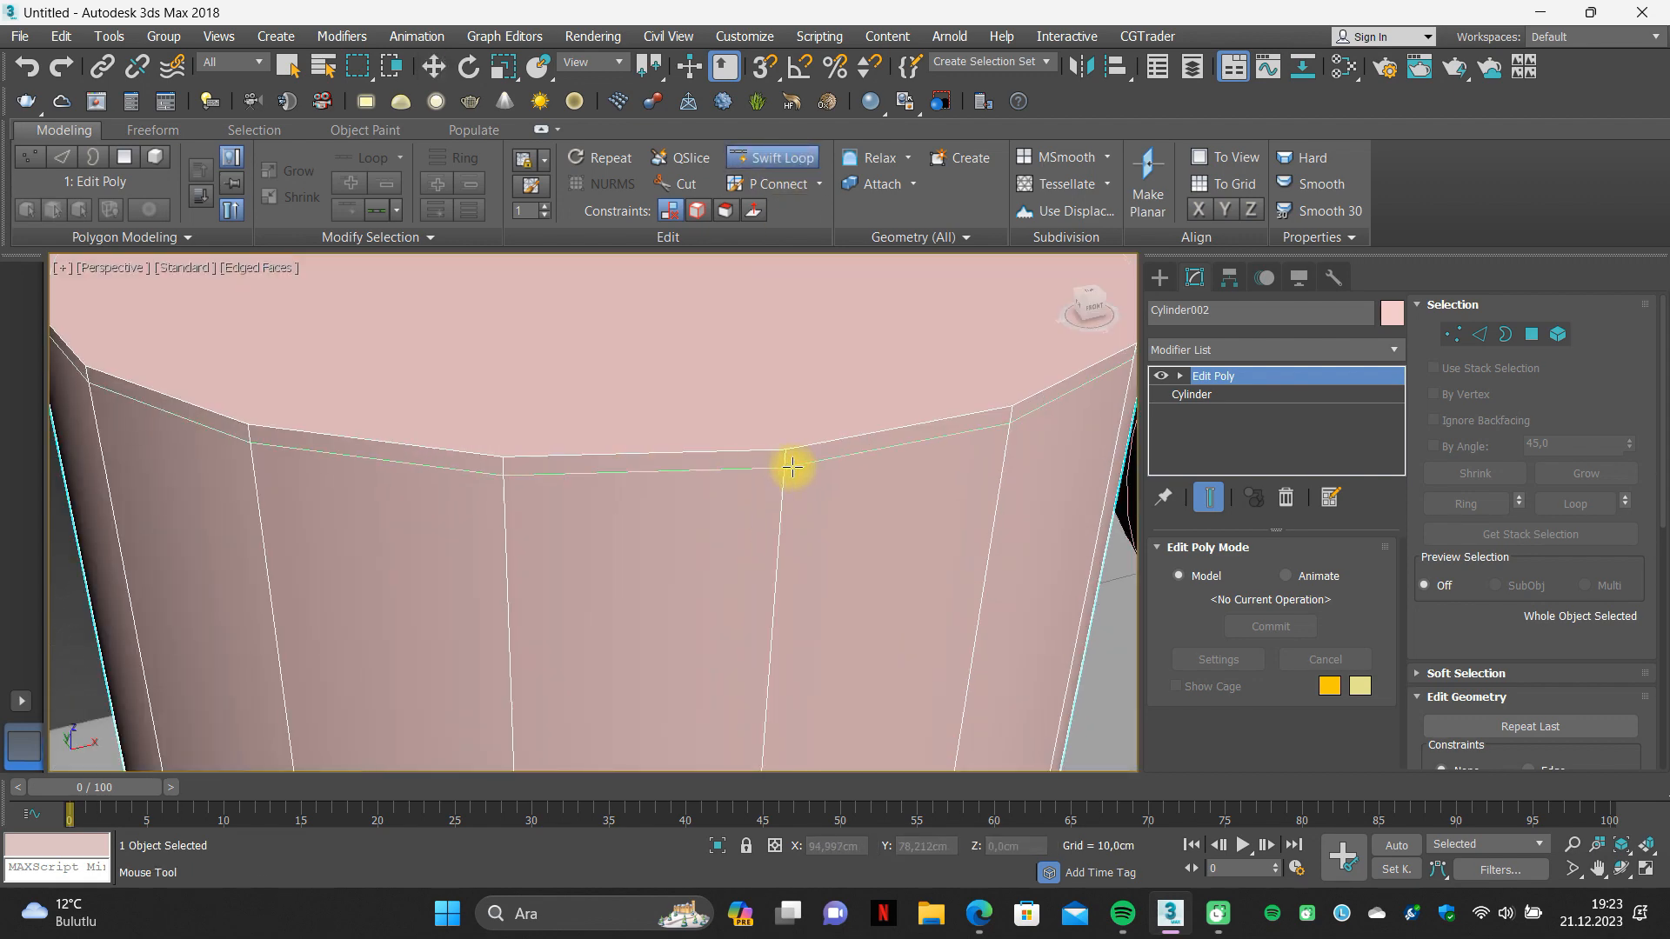
{"action": "left_click", "coordinate": [788, 467]}
{"action": "scroll", "coordinate": [713, 539], "scroll_direction": "down", "scroll_amount": 6}
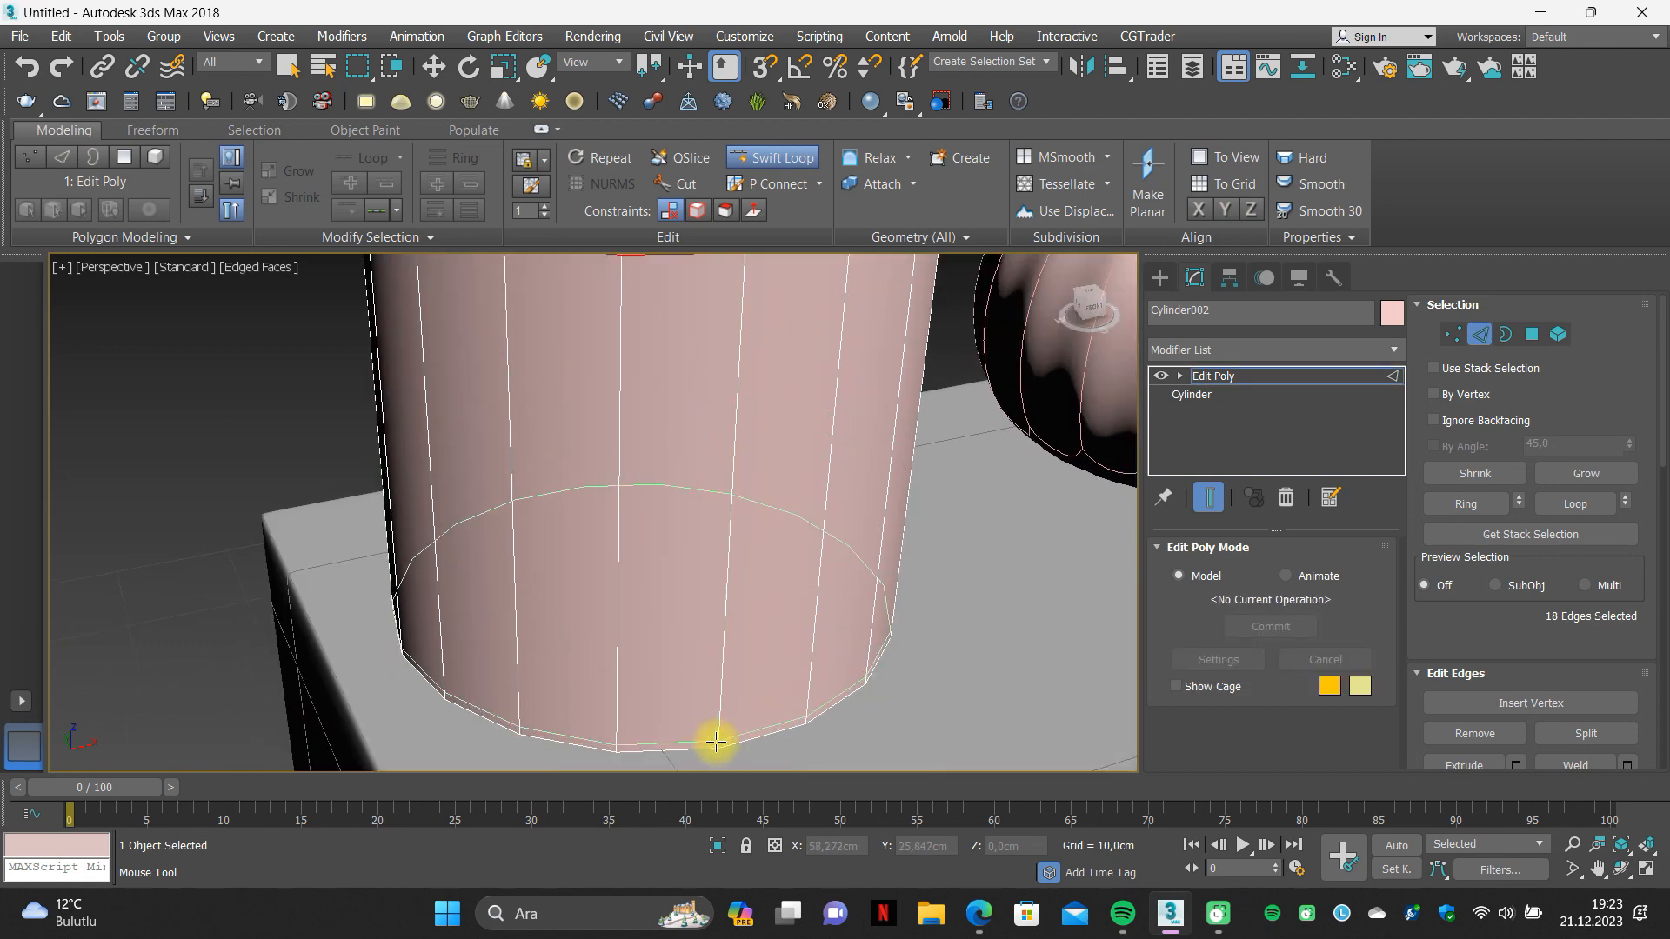
{"action": "left_click", "coordinate": [716, 741]}
{"action": "key", "text": "w"}
{"action": "left_click", "coordinate": [1484, 343]}
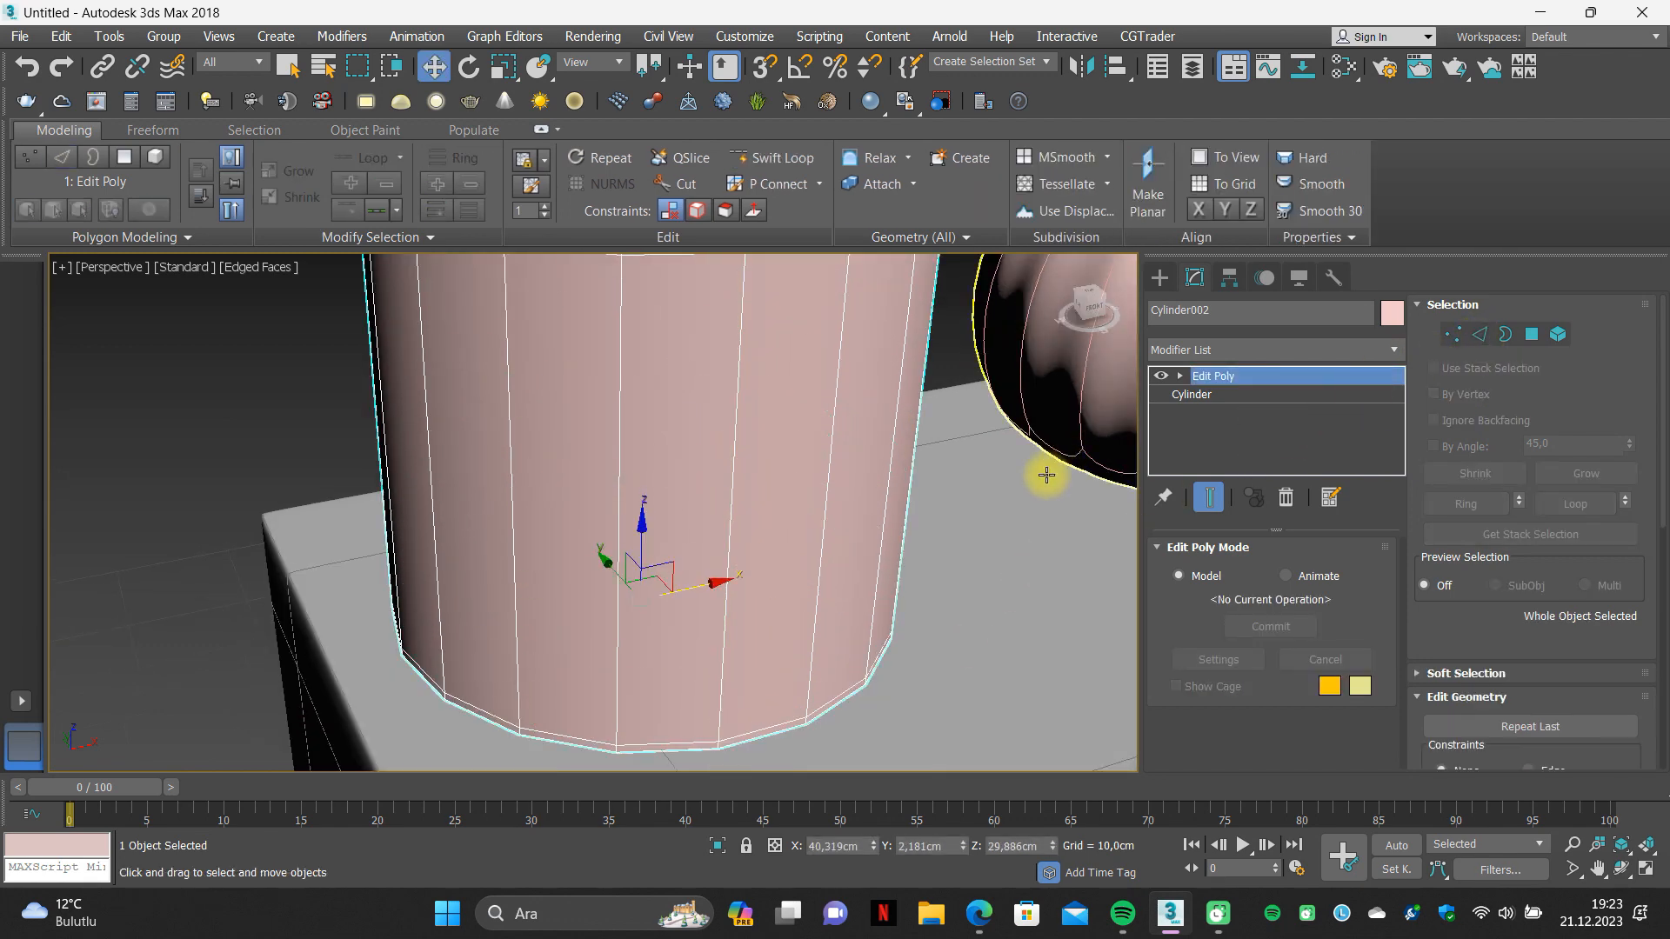
Apply an OpenSubdiv modifier to the copied cylinder and set its iterations to 3.
{"action": "scroll", "coordinate": [1047, 473], "scroll_direction": "down", "scroll_amount": 8}
{"action": "left_click", "coordinate": [1229, 352]}
{"action": "scroll", "coordinate": [1230, 174], "scroll_direction": "up", "scroll_amount": 5}
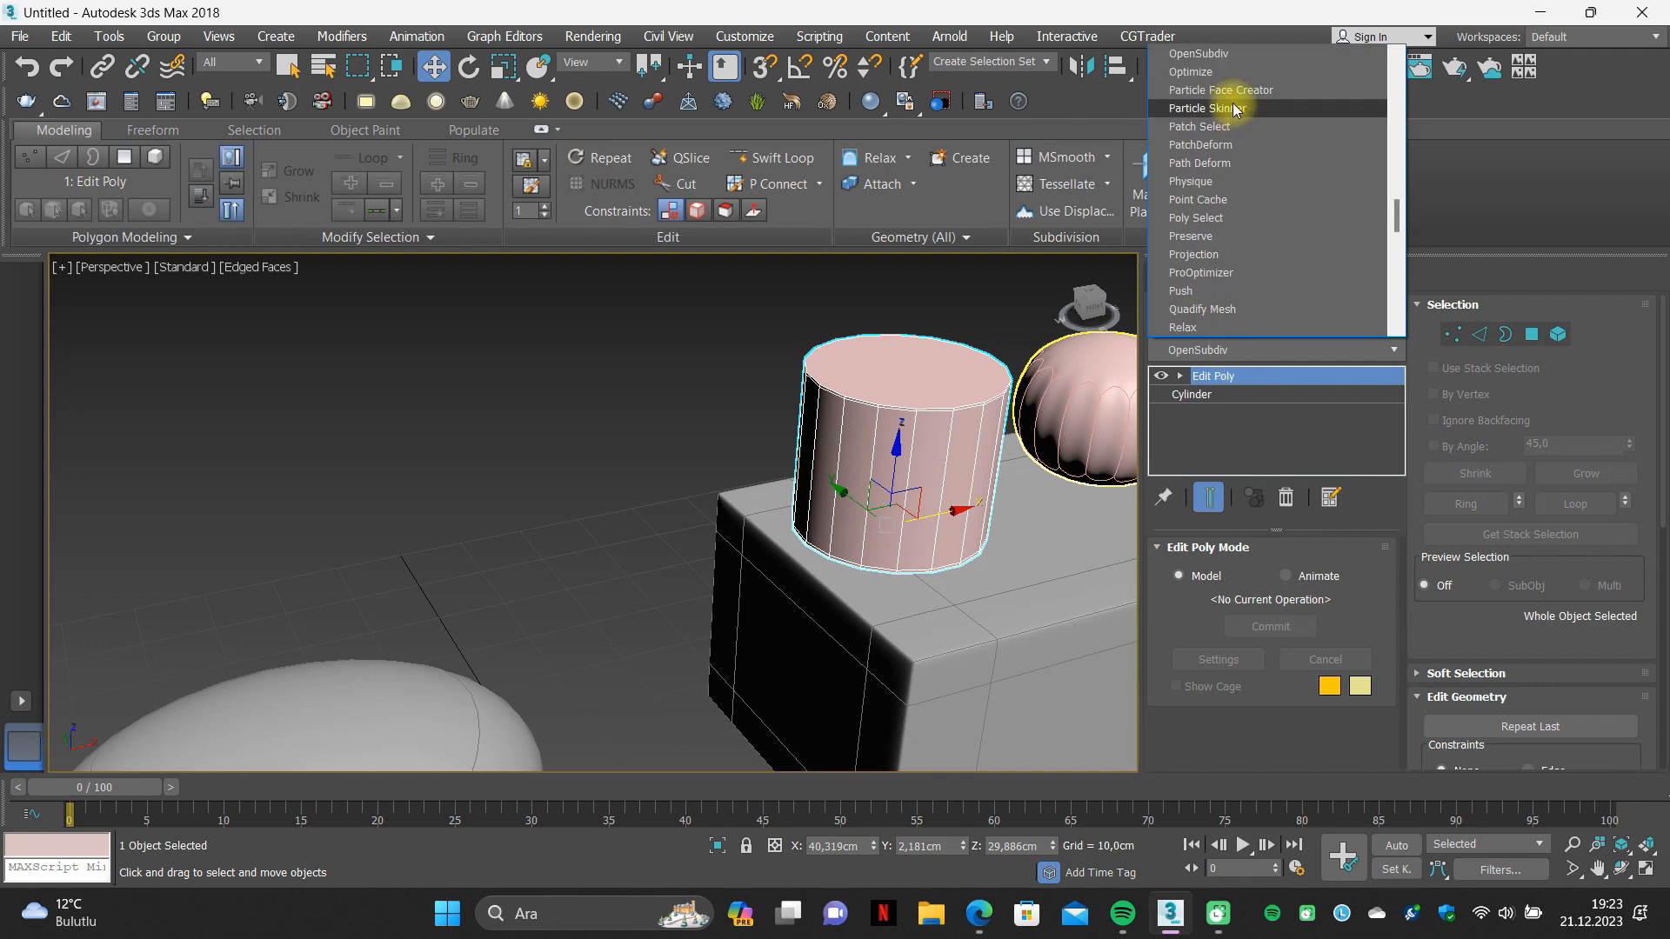
{"action": "left_click", "coordinate": [1218, 50]}
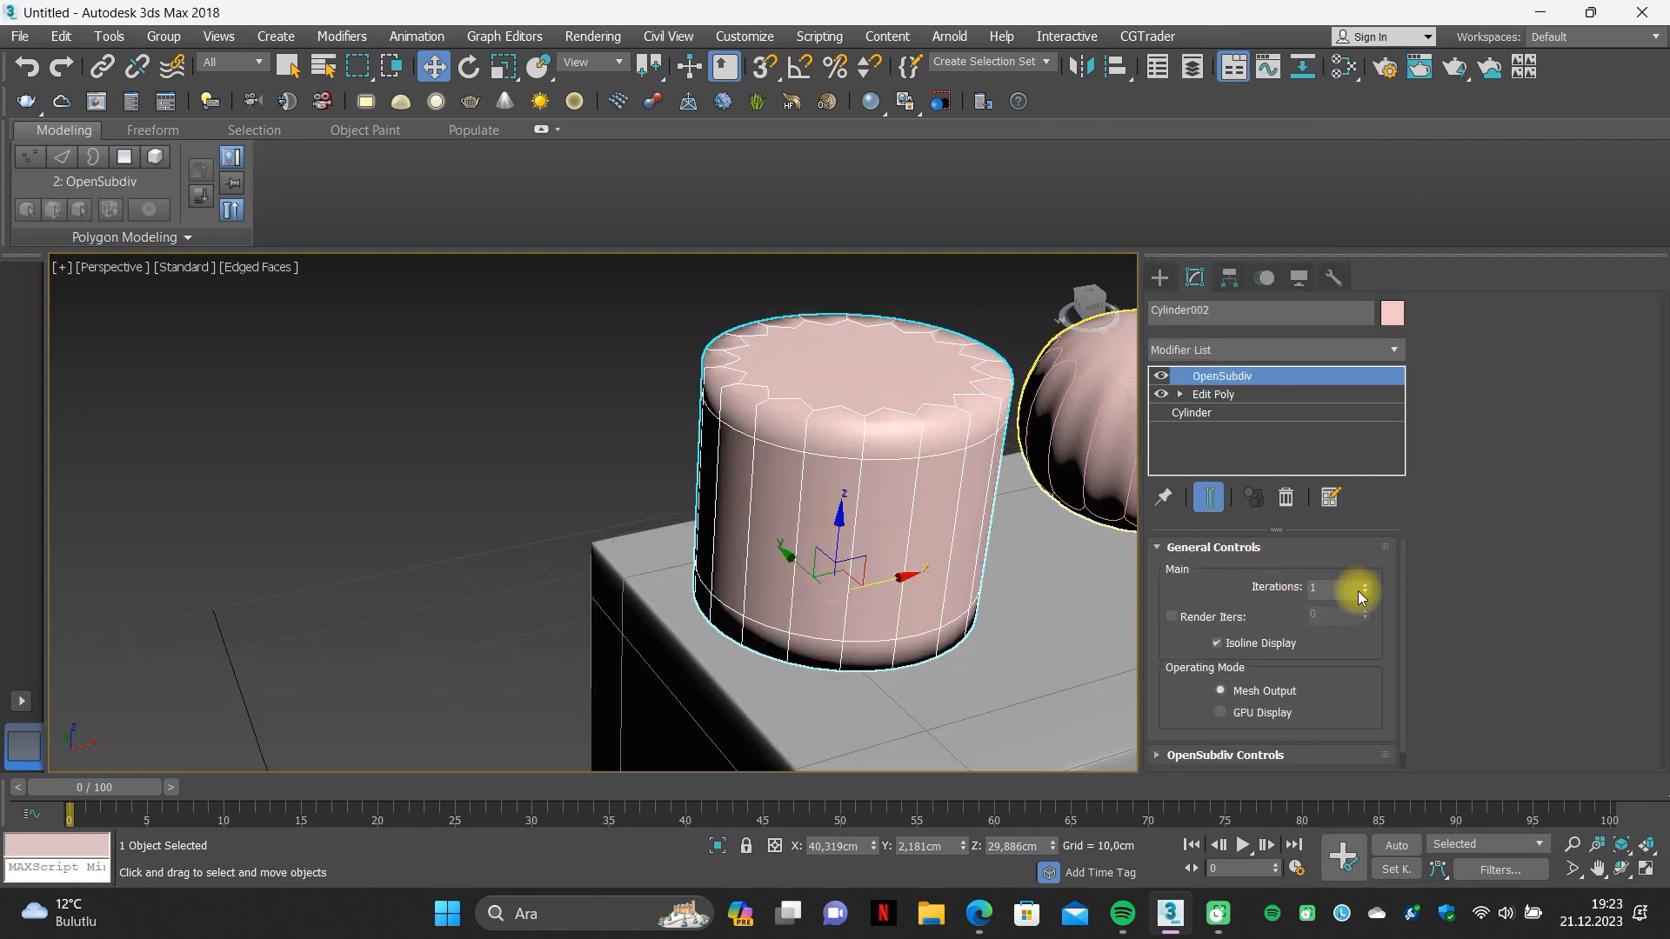
{"action": "left_click", "coordinate": [1366, 585]}
{"action": "left_click", "coordinate": [1364, 584]}
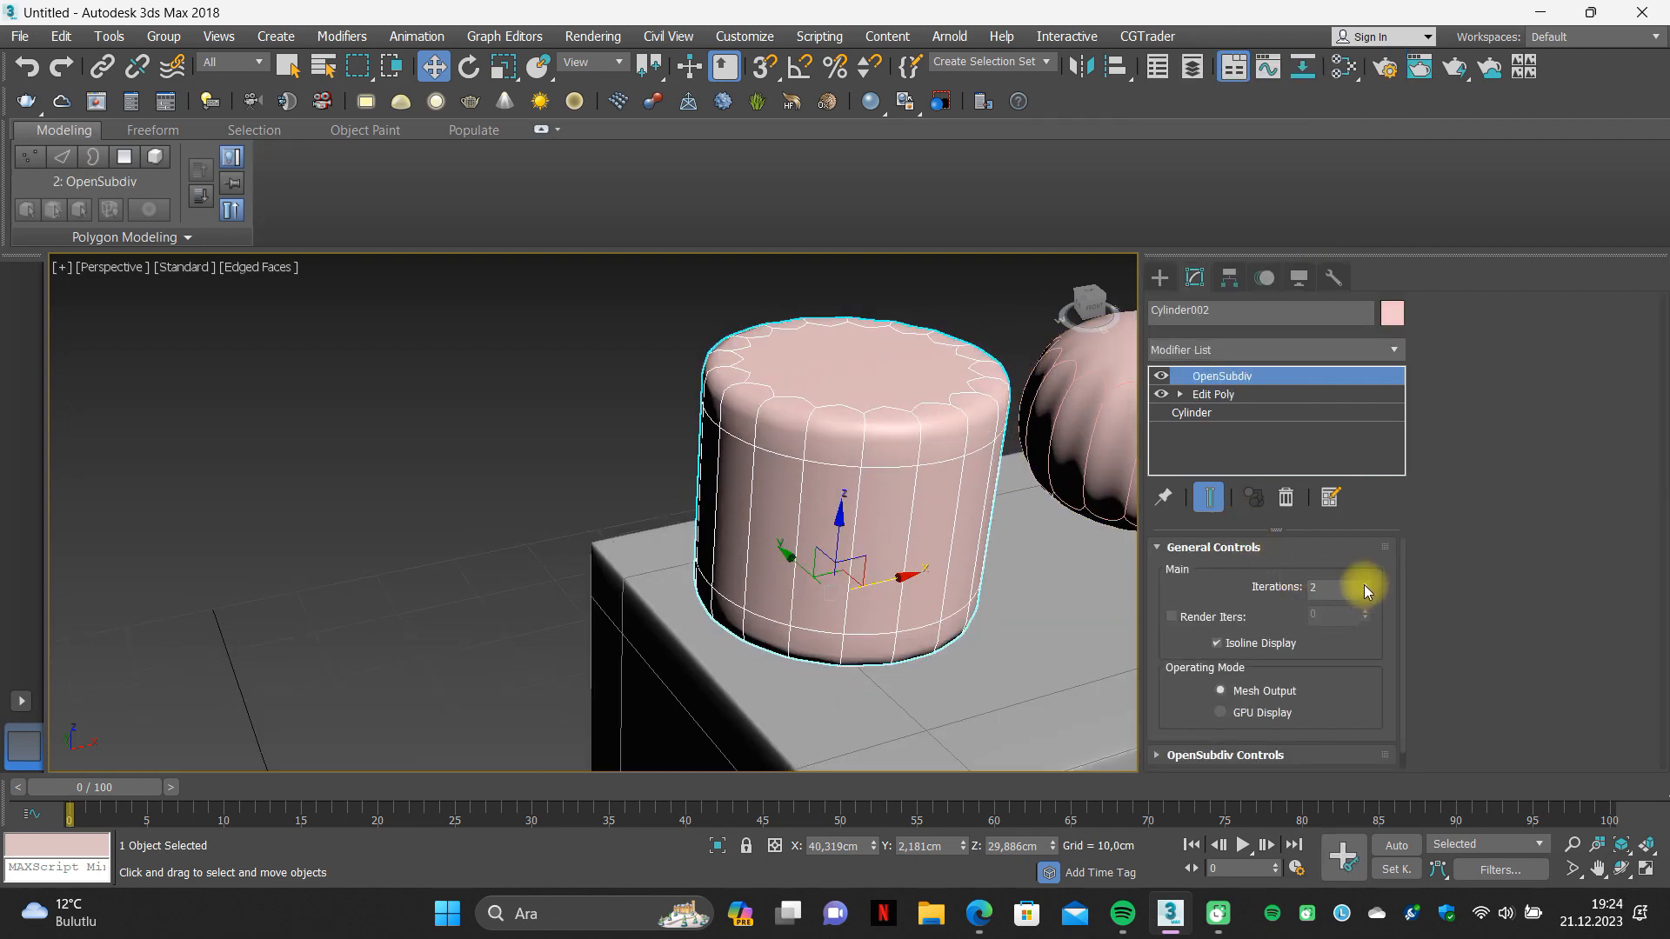
Hide the edged faces temporarily to examine the copied cylinder's smoothed rim, sides and cap for surface distortion.
{"action": "scroll", "coordinate": [942, 403], "scroll_direction": "up", "scroll_amount": 6}
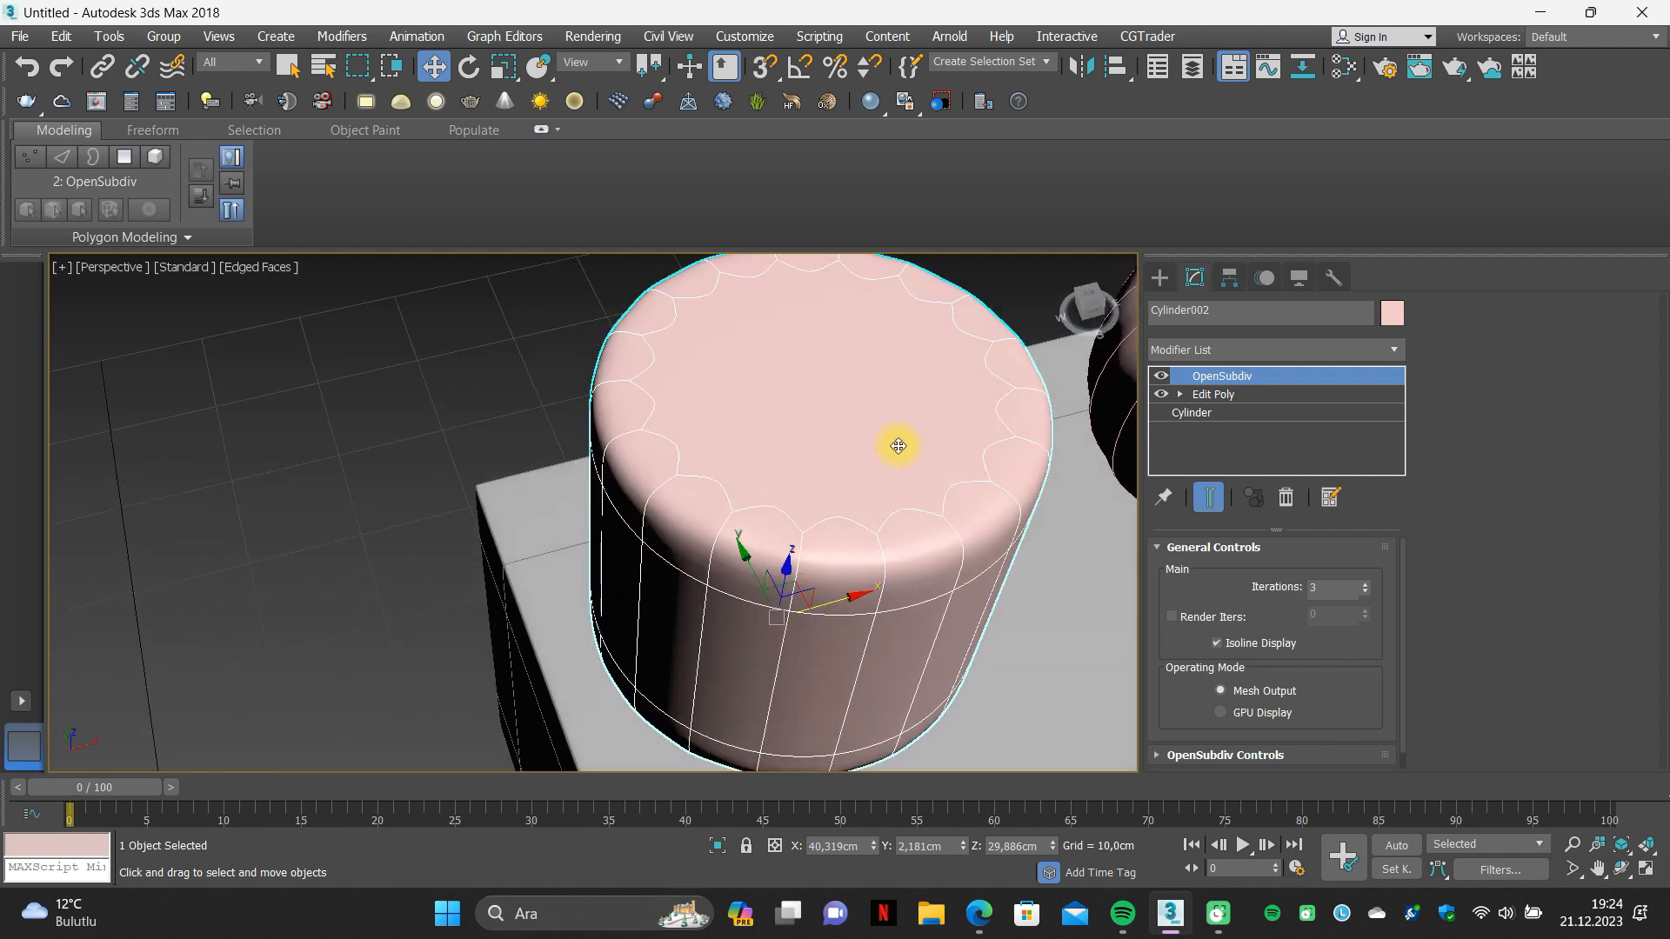
{"action": "key", "text": "F4"}
{"action": "scroll", "coordinate": [948, 491], "scroll_direction": "down", "scroll_amount": 2}
{"action": "scroll", "coordinate": [962, 510], "scroll_direction": "up", "scroll_amount": 4}
{"action": "scroll", "coordinate": [959, 510], "scroll_direction": "down", "scroll_amount": 5}
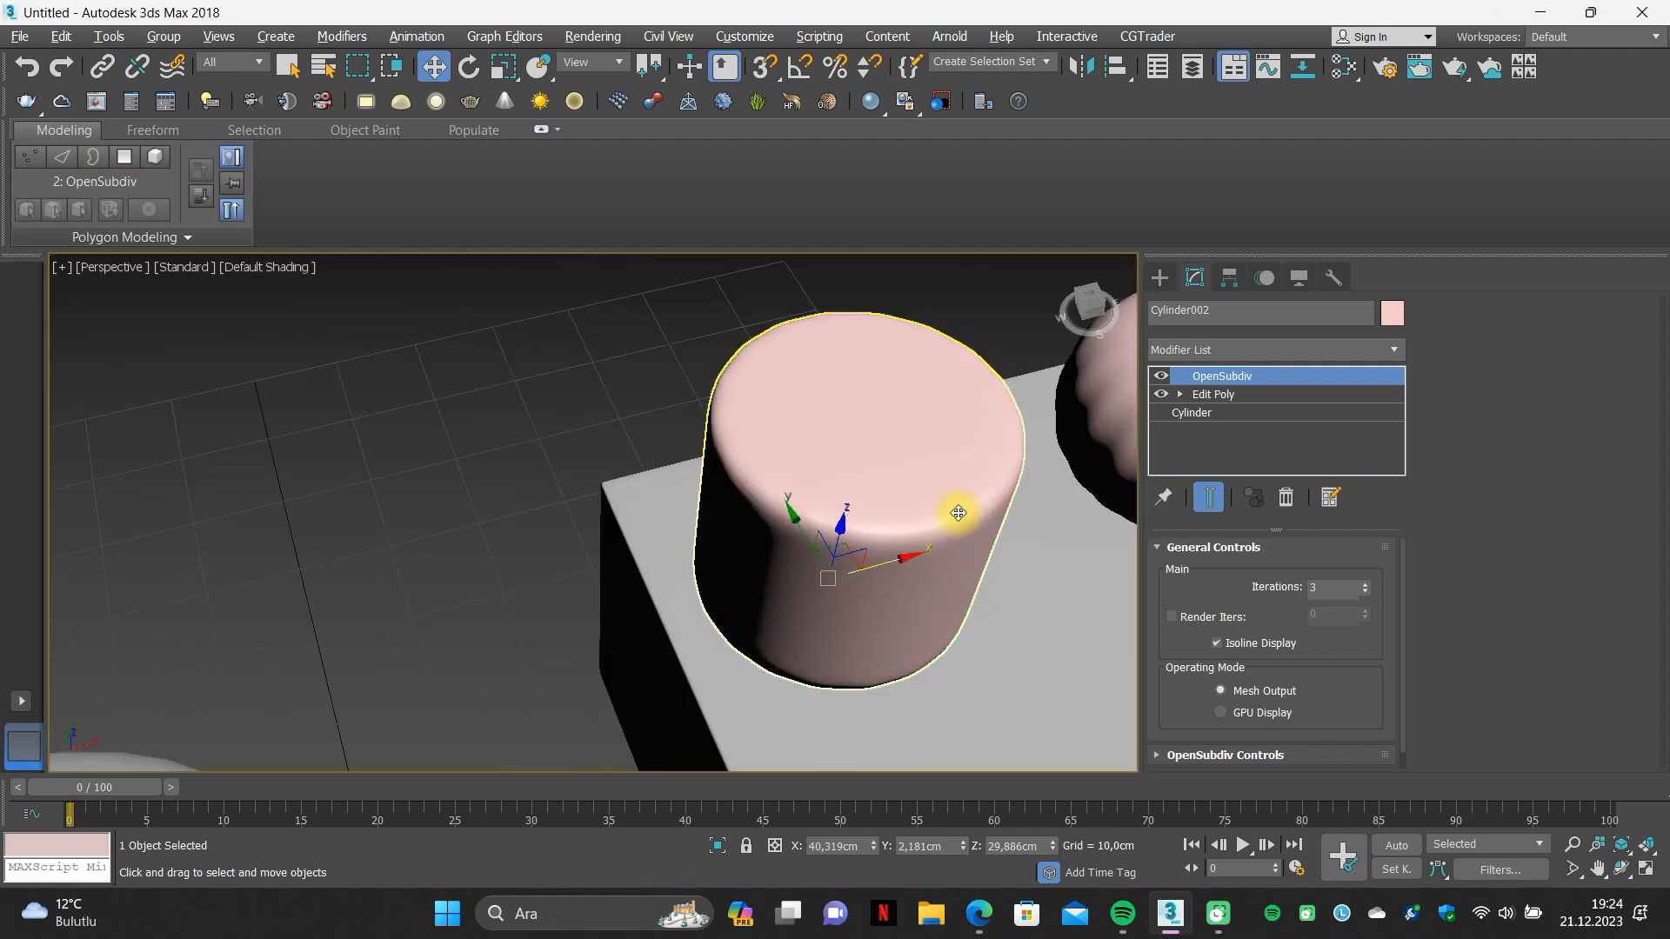
{"action": "scroll", "coordinate": [991, 452], "scroll_direction": "up", "scroll_amount": 6}
{"action": "middle_click_drag", "start_coordinate": [957, 511], "coordinate": [1006, 388], "text": "alt"}
{"action": "scroll", "coordinate": [989, 452], "scroll_direction": "down", "scroll_amount": 5}
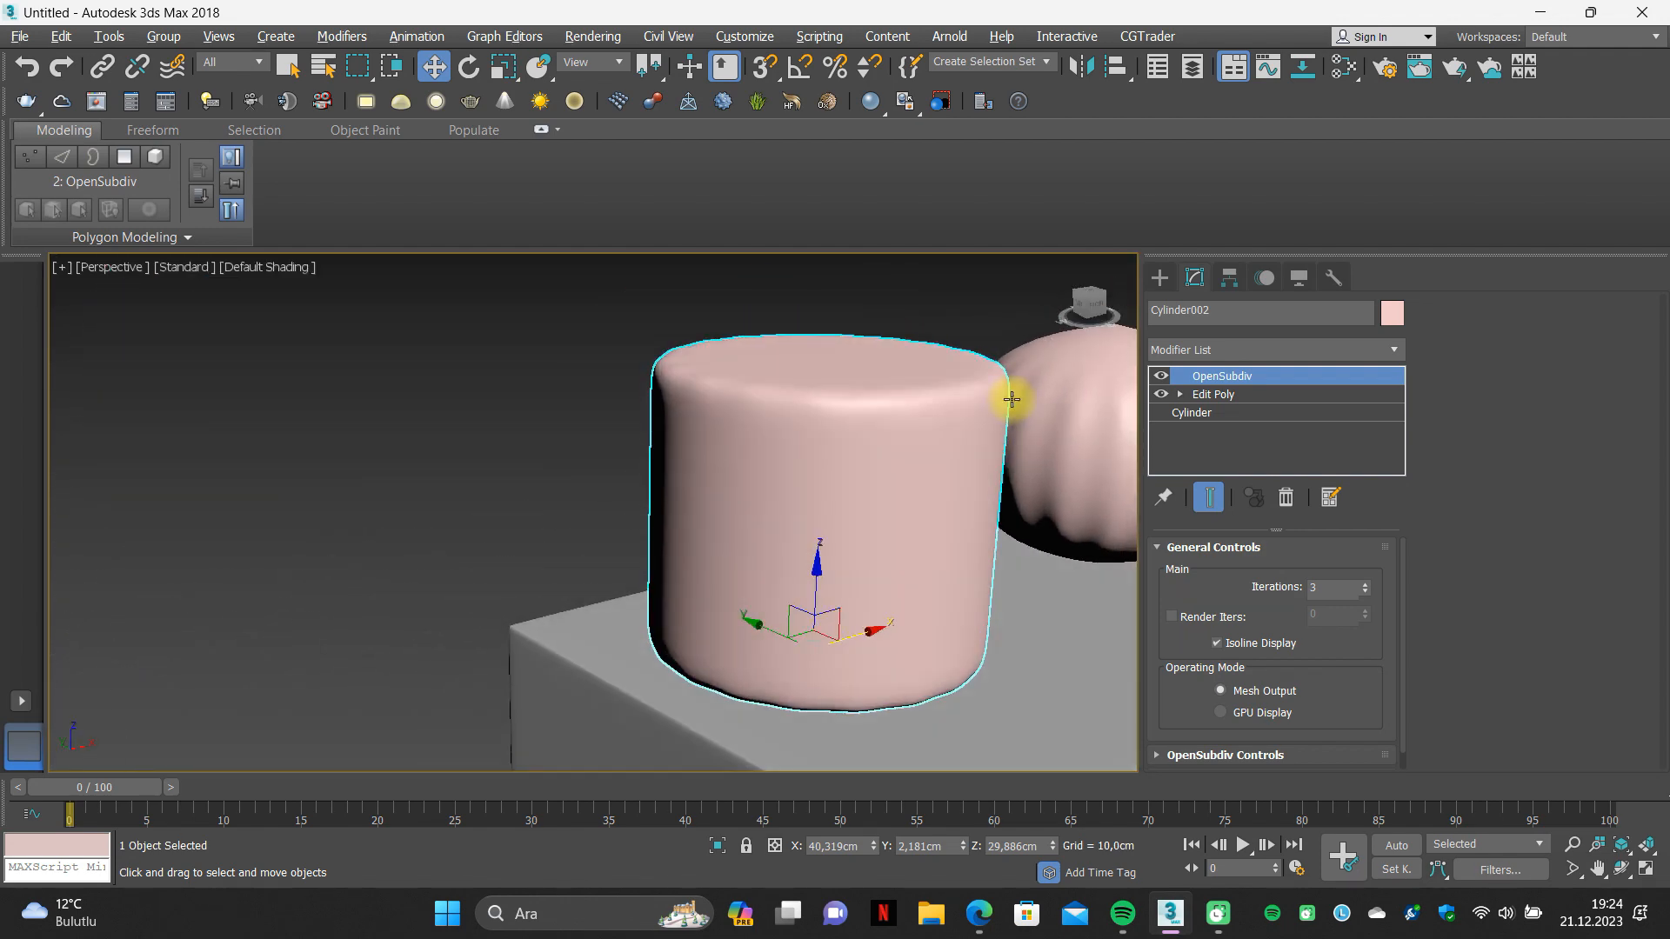
{"action": "scroll", "coordinate": [962, 406], "scroll_direction": "up", "scroll_amount": 5}
{"action": "scroll", "coordinate": [739, 391], "scroll_direction": "down", "scroll_amount": 3}
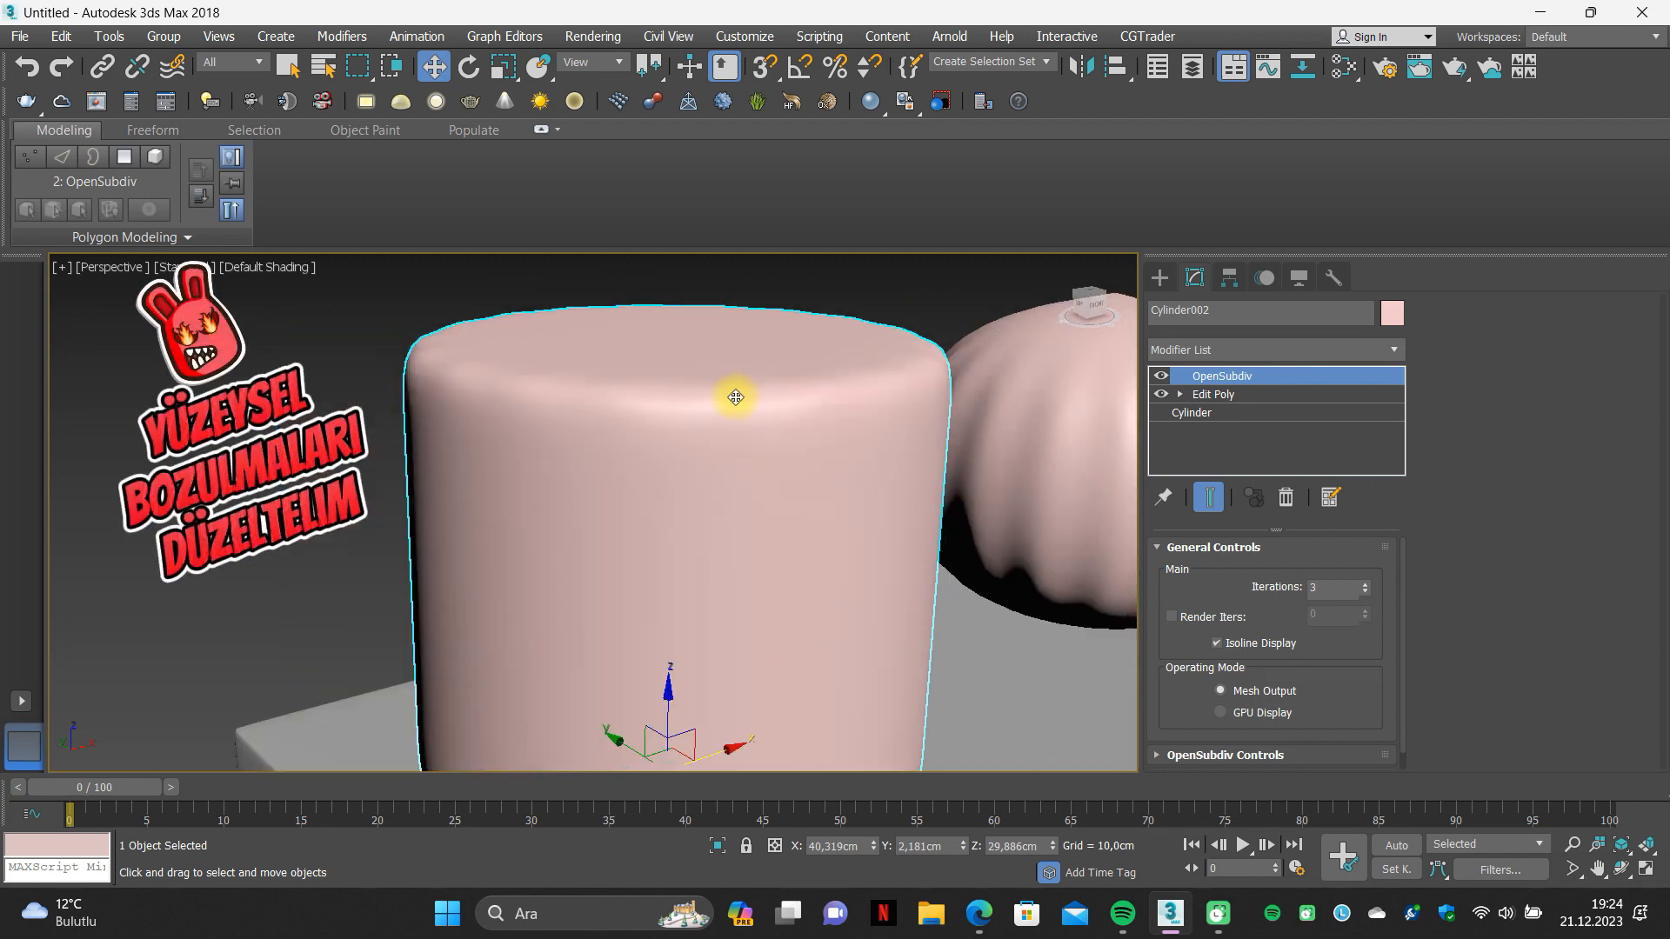
{"action": "mouse_move", "coordinate": [734, 392]}
{"action": "middle_mouse_down", "text": "alt"}
{"action": "mouse_move", "coordinate": [734, 447]}
{"action": "mouse_move", "coordinate": [722, 436]}
{"action": "middle_mouse_up", "text": "alt"}
{"action": "key", "text": "F4"}
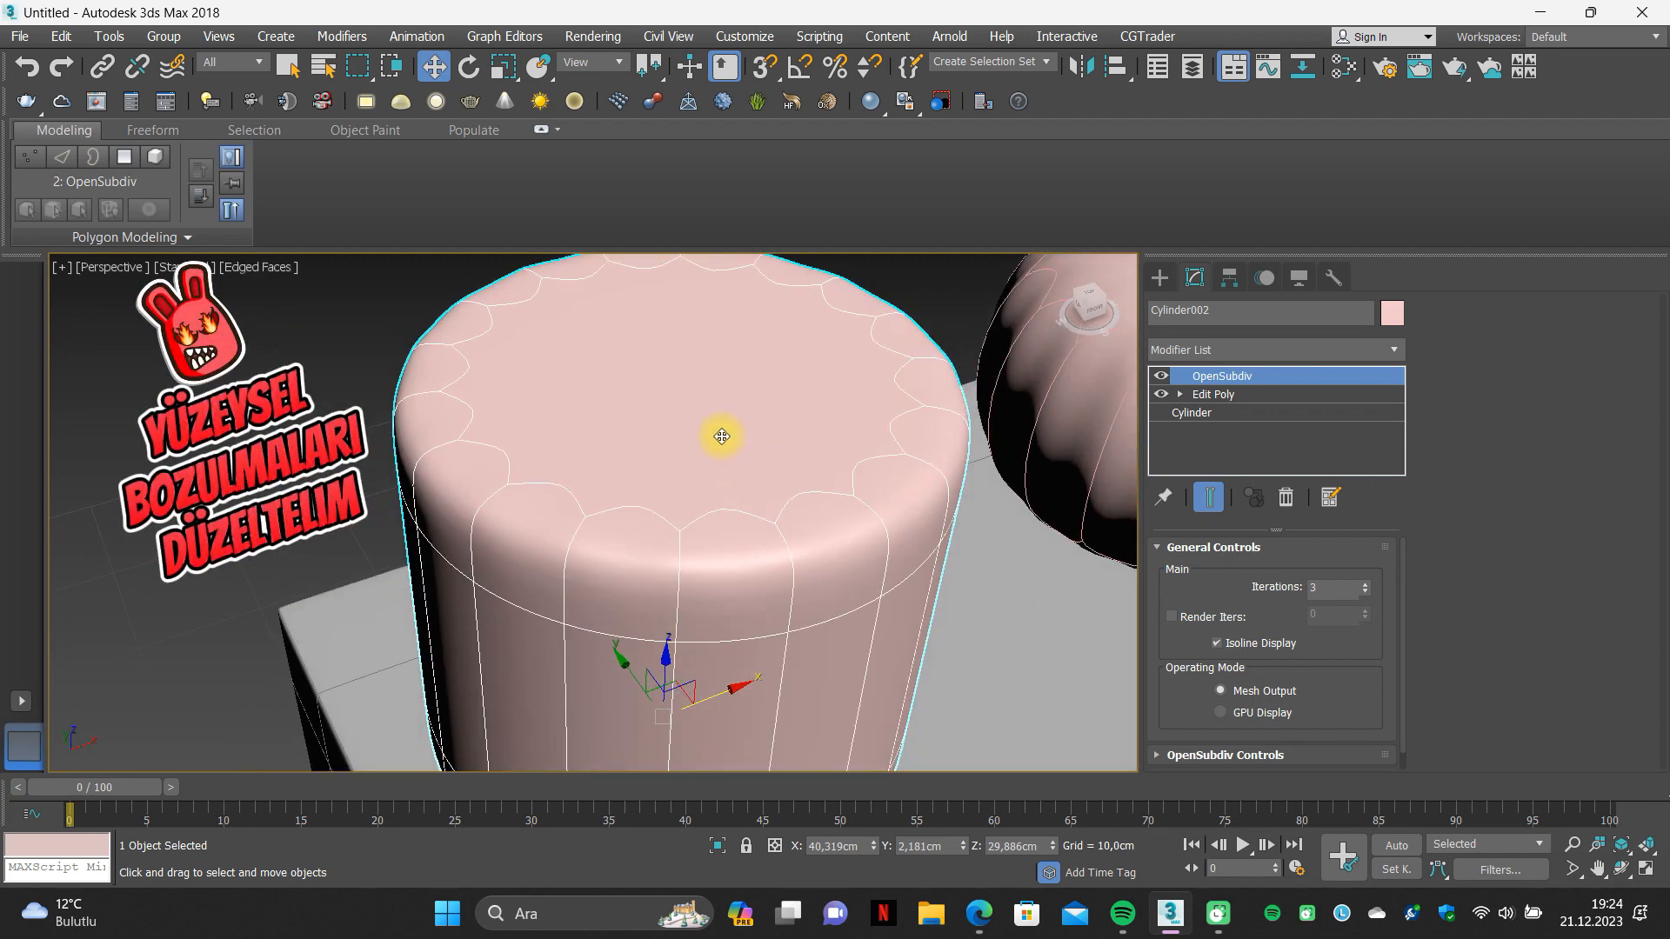
Turn off the copied cylinder's OpenSubdiv effect, return to its Edit Poly level and isolate the cylinder.
{"action": "left_click", "coordinate": [1160, 377]}
{"action": "left_click", "coordinate": [1214, 394]}
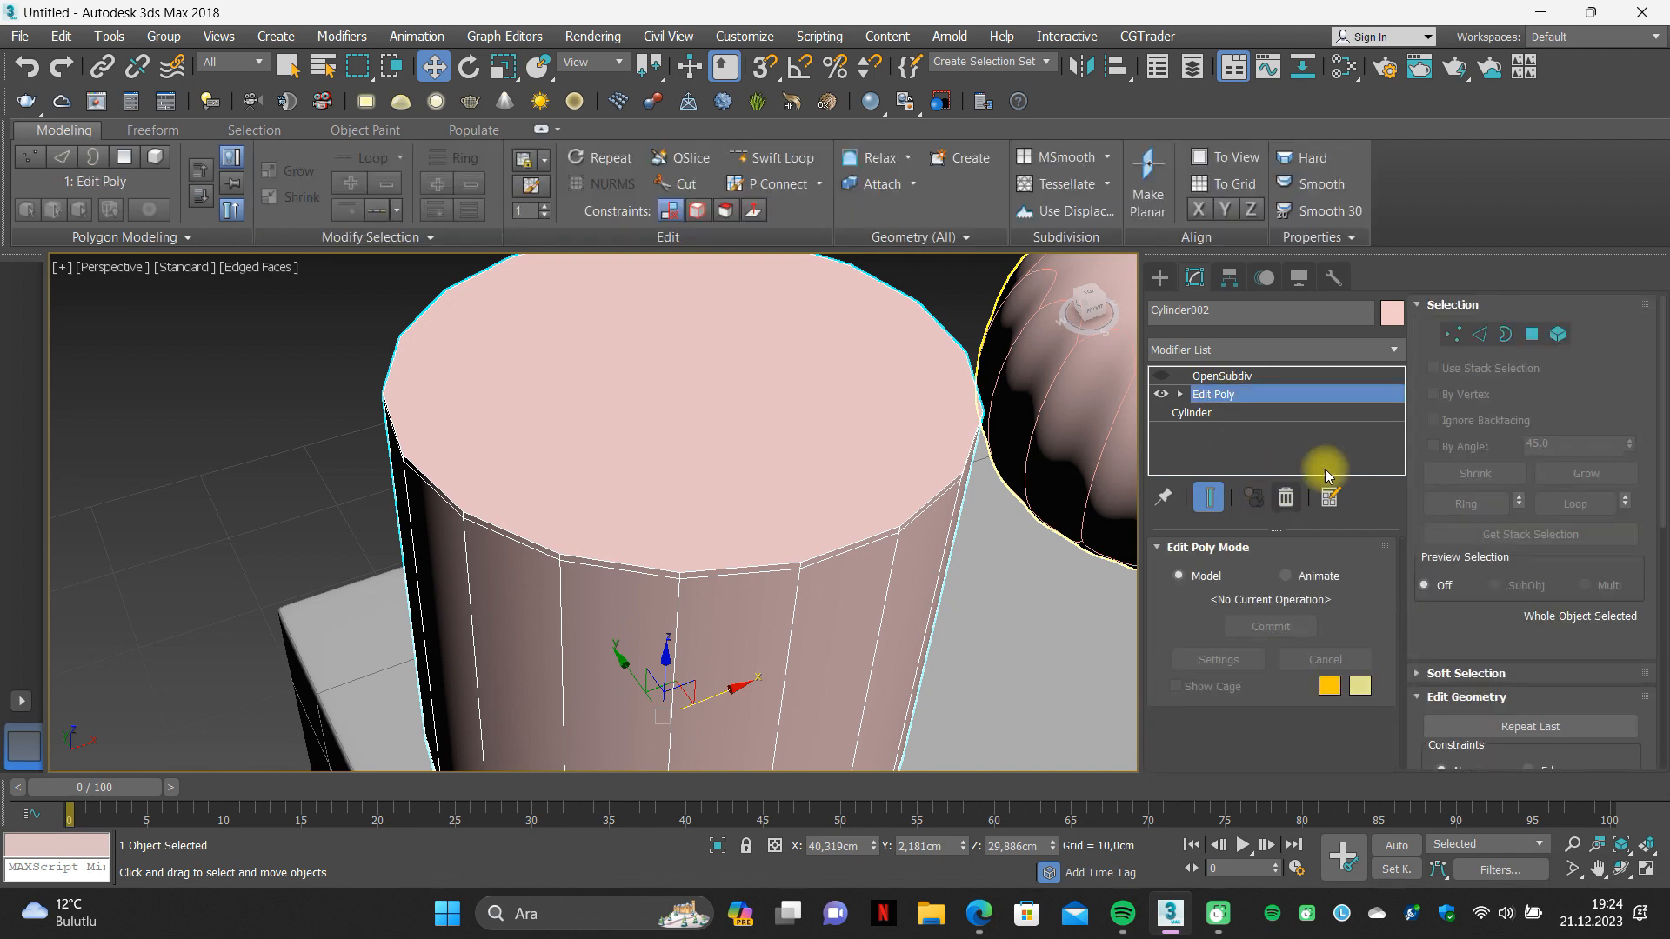
{"action": "left_click", "coordinate": [718, 845]}
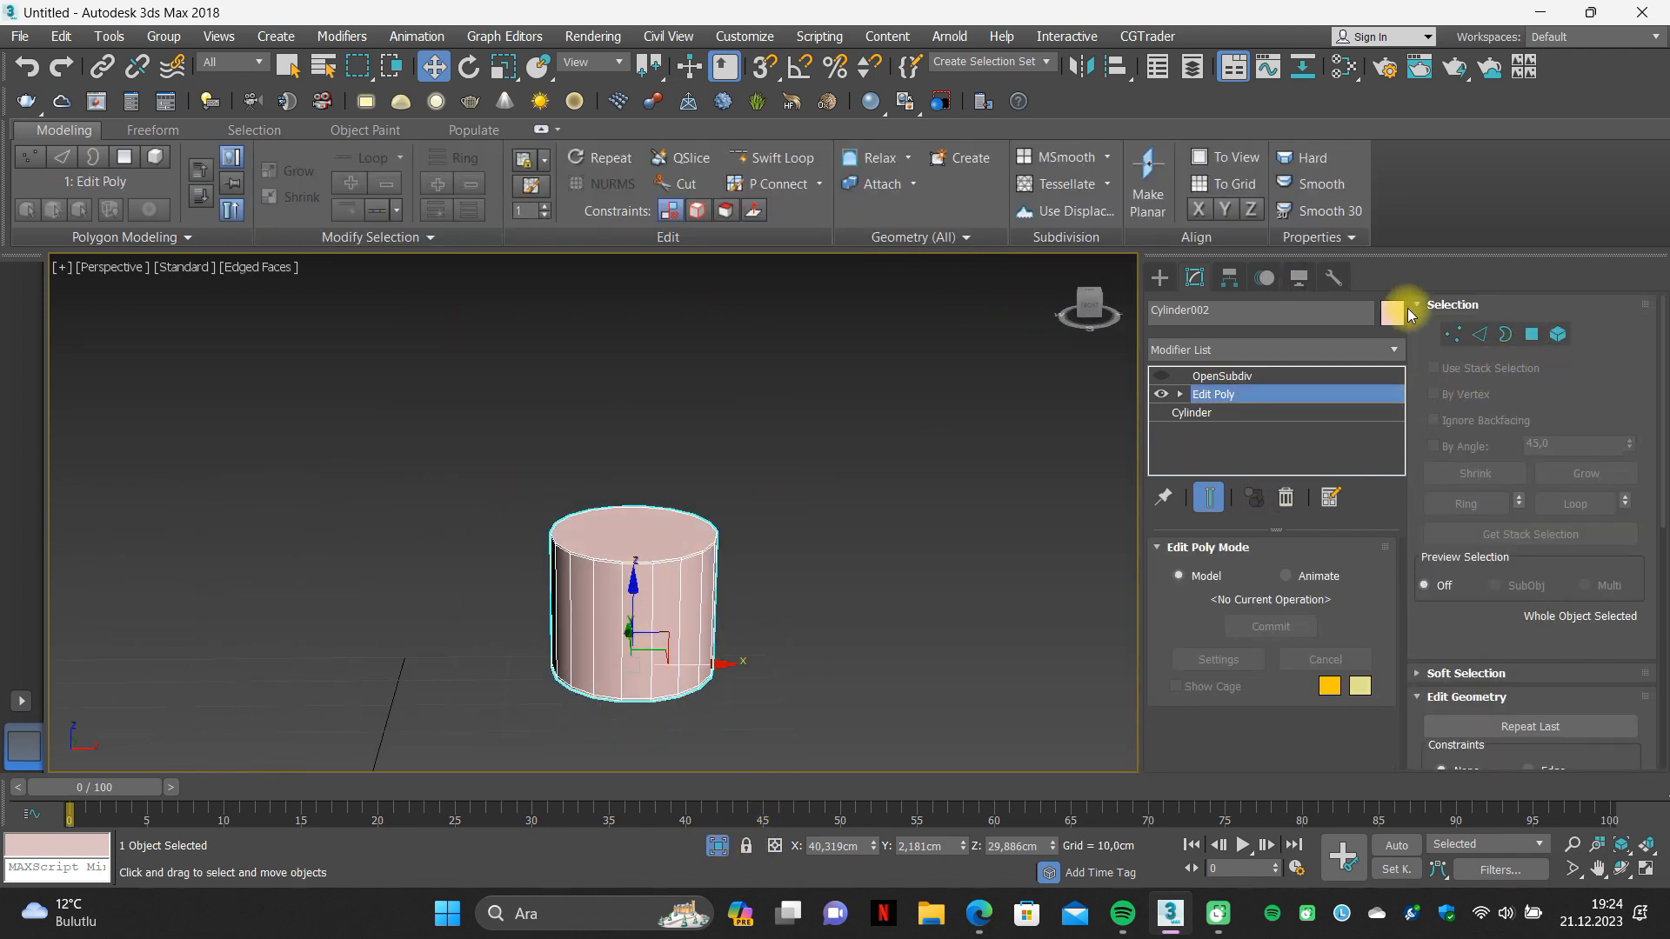
Select the top and bottom cap polygons of the copied cylinder.
{"action": "left_click", "coordinate": [1531, 334]}
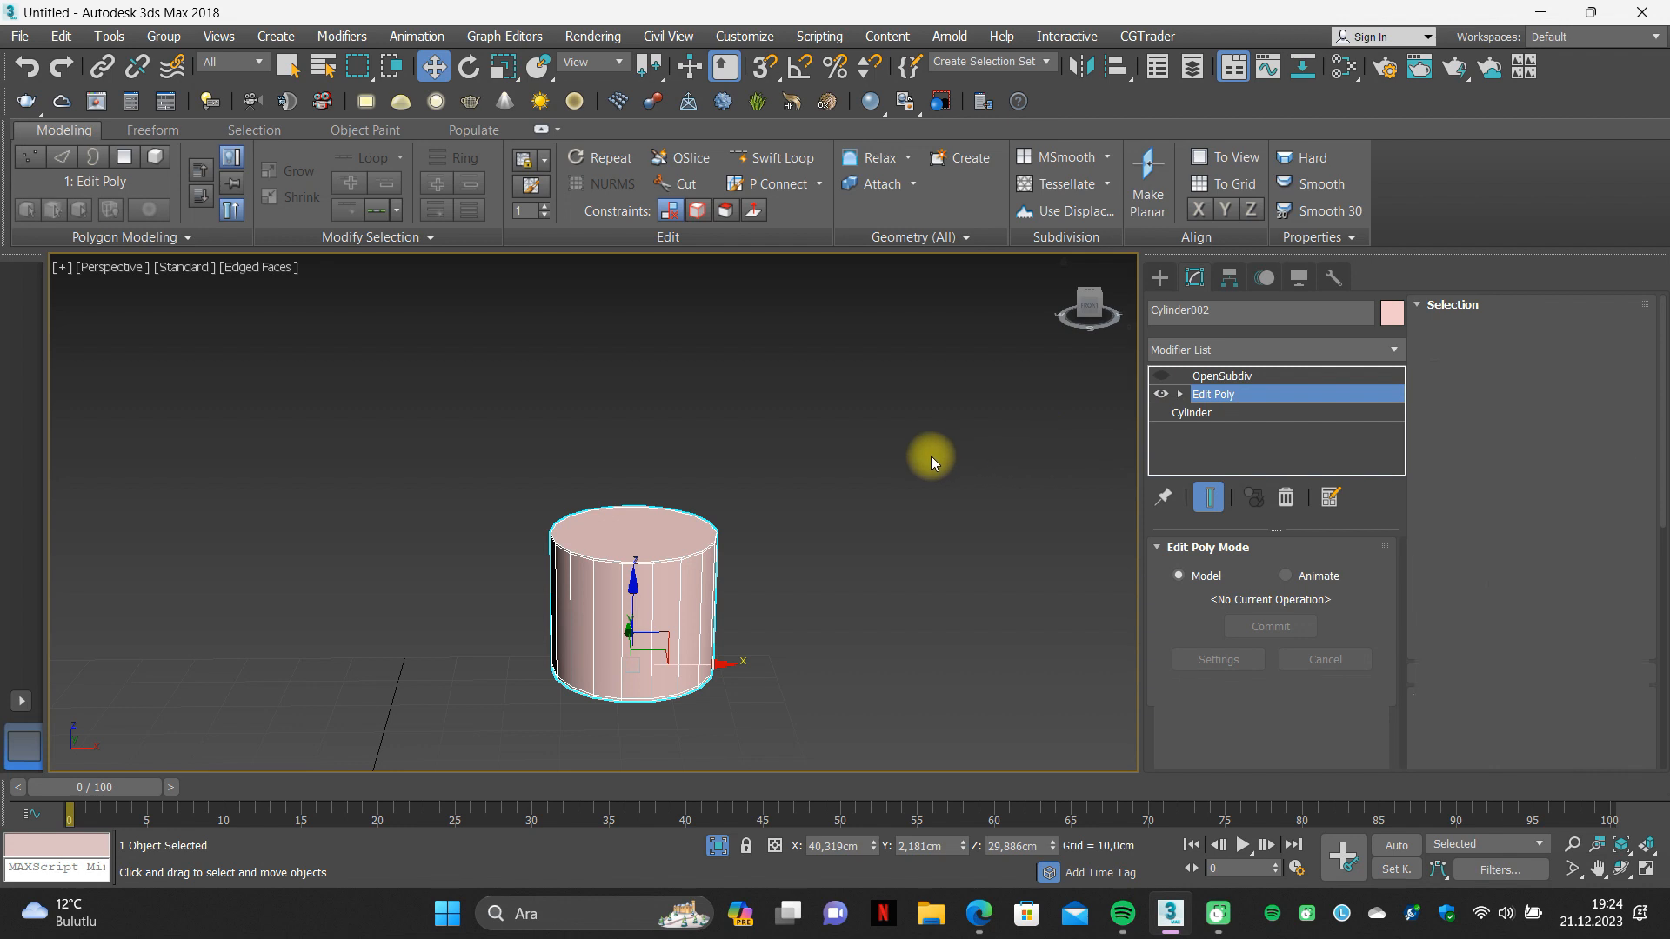
{"action": "scroll", "coordinate": [662, 601], "scroll_direction": "down", "scroll_amount": 2}
{"action": "scroll", "coordinate": [641, 586], "scroll_direction": "up", "scroll_amount": 4}
{"action": "left_click", "coordinate": [634, 552]}
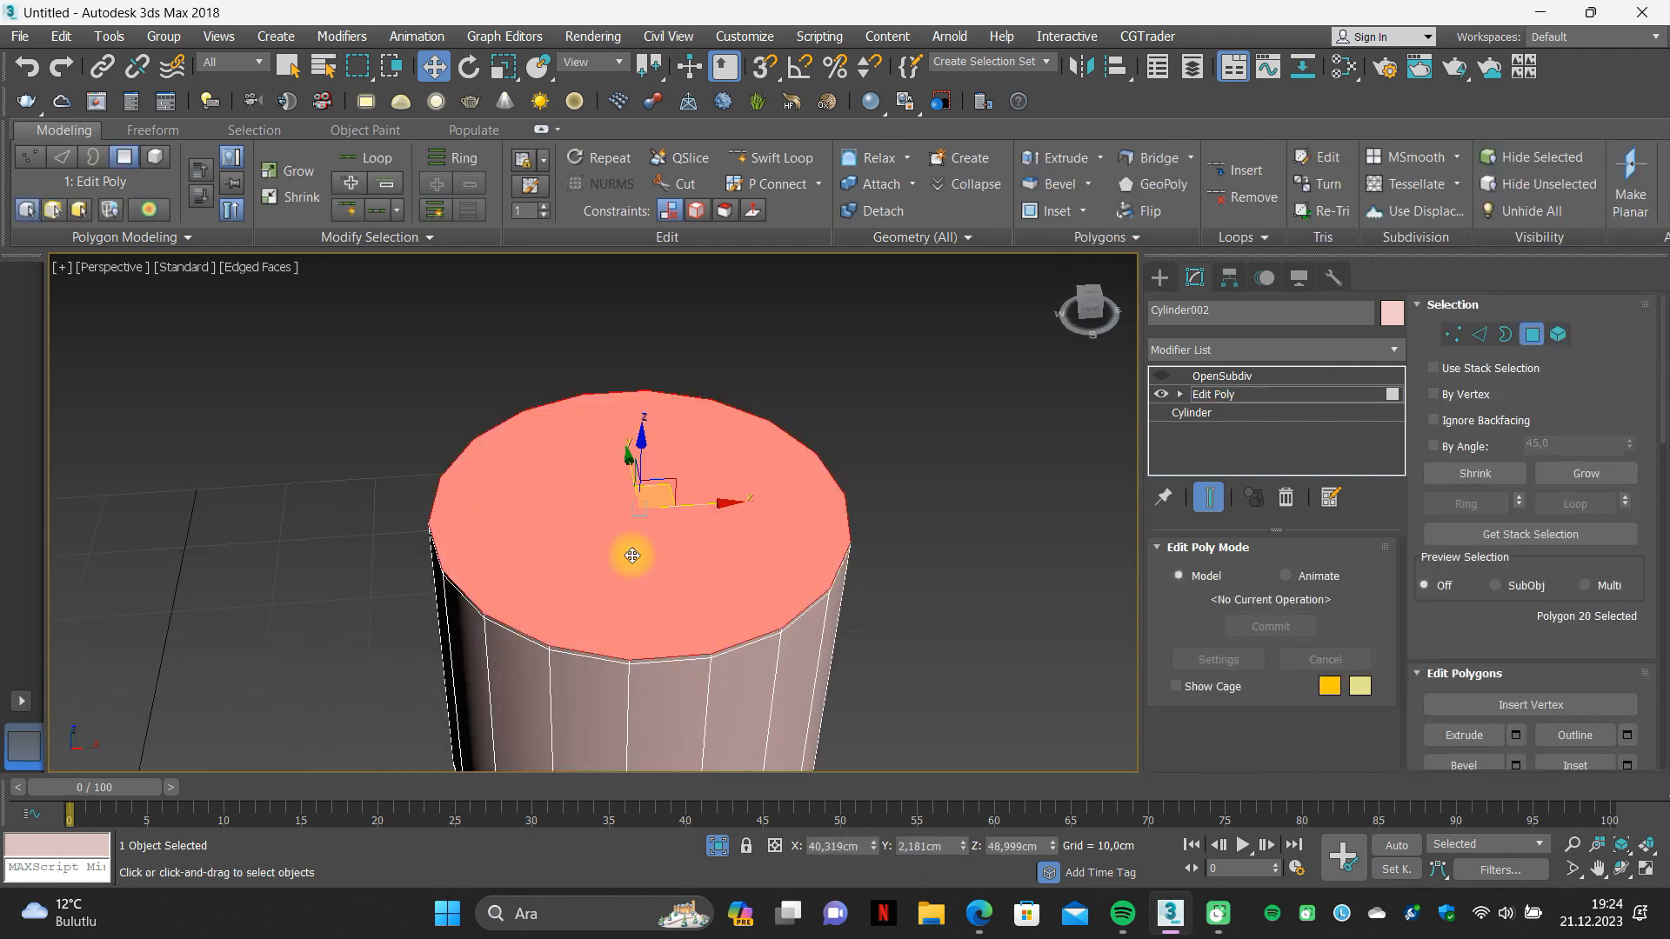
{"action": "scroll", "coordinate": [637, 613], "scroll_direction": "down", "scroll_amount": 4}
{"action": "middle_click_drag", "start_coordinate": [636, 614], "coordinate": [664, 641], "text": "alt"}
{"action": "scroll", "coordinate": [624, 565], "scroll_direction": "up", "scroll_amount": 4}
{"action": "left_click", "coordinate": [622, 585], "text": "ctrl"}
{"action": "scroll", "coordinate": [622, 565], "scroll_direction": "down", "scroll_amount": 1}
{"action": "scroll", "coordinate": [681, 522], "scroll_direction": "up", "scroll_amount": 1}
{"action": "scroll", "coordinate": [682, 522], "scroll_direction": "up", "scroll_amount": 4}
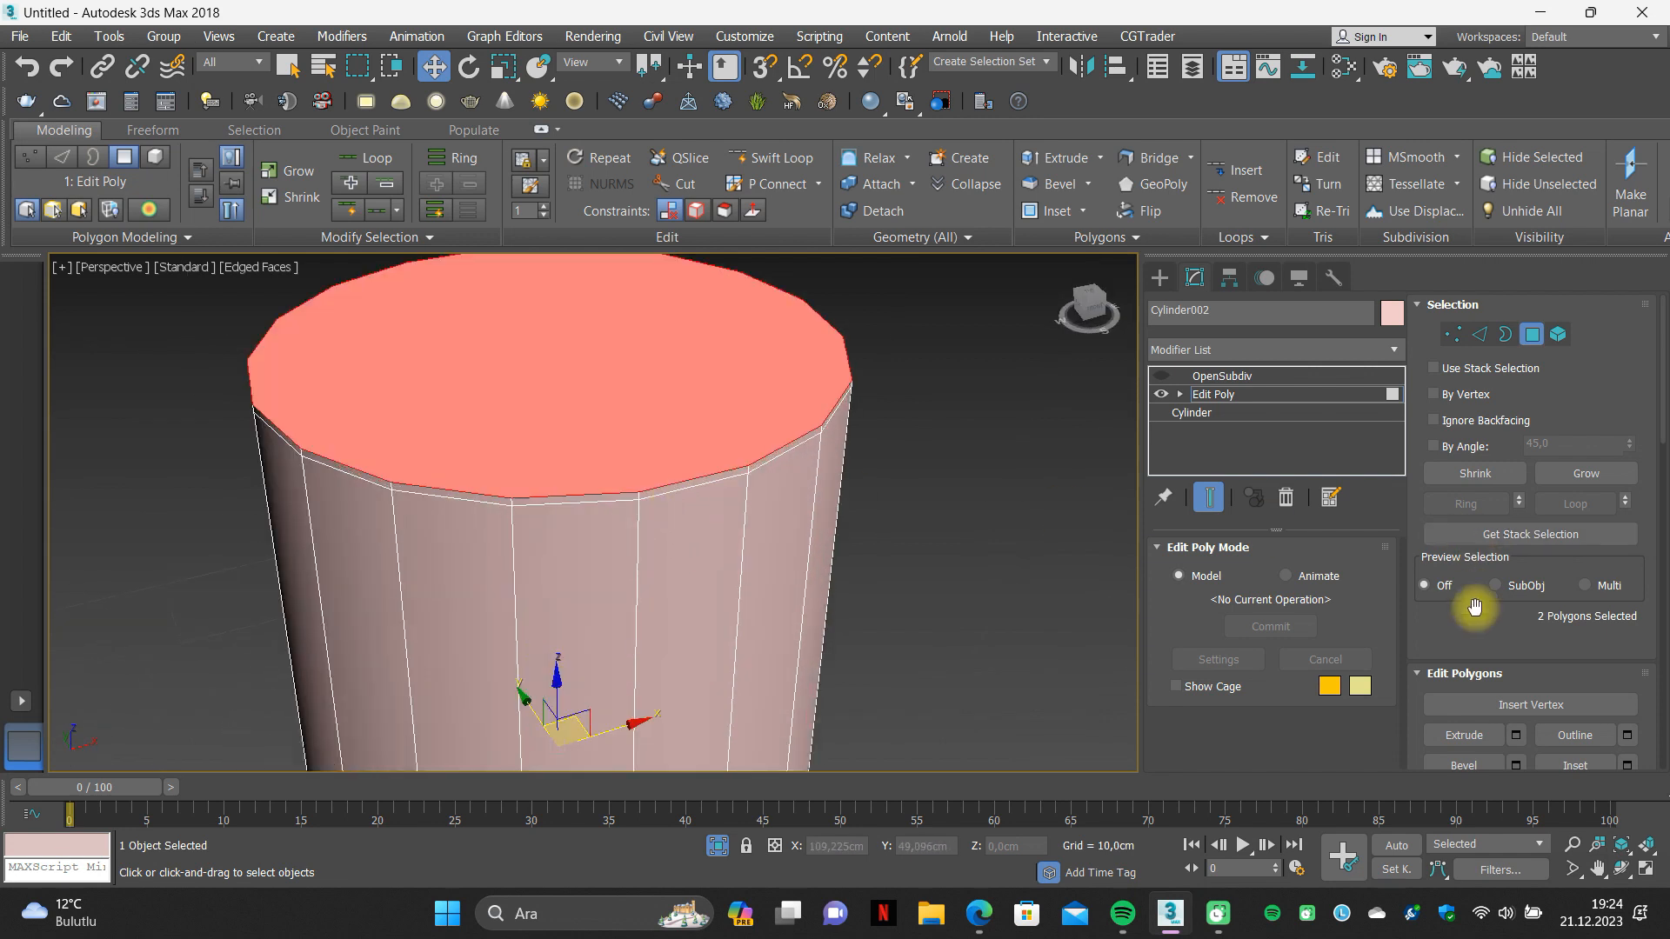
Inset the selected top and bottom caps of the cylinder by 0.398 cm and apply it, keeping the Inset operation active.
{"action": "scroll", "coordinate": [1615, 644], "scroll_direction": "down", "scroll_amount": 1}
{"action": "scroll", "coordinate": [1615, 643], "scroll_direction": "down", "scroll_amount": 2}
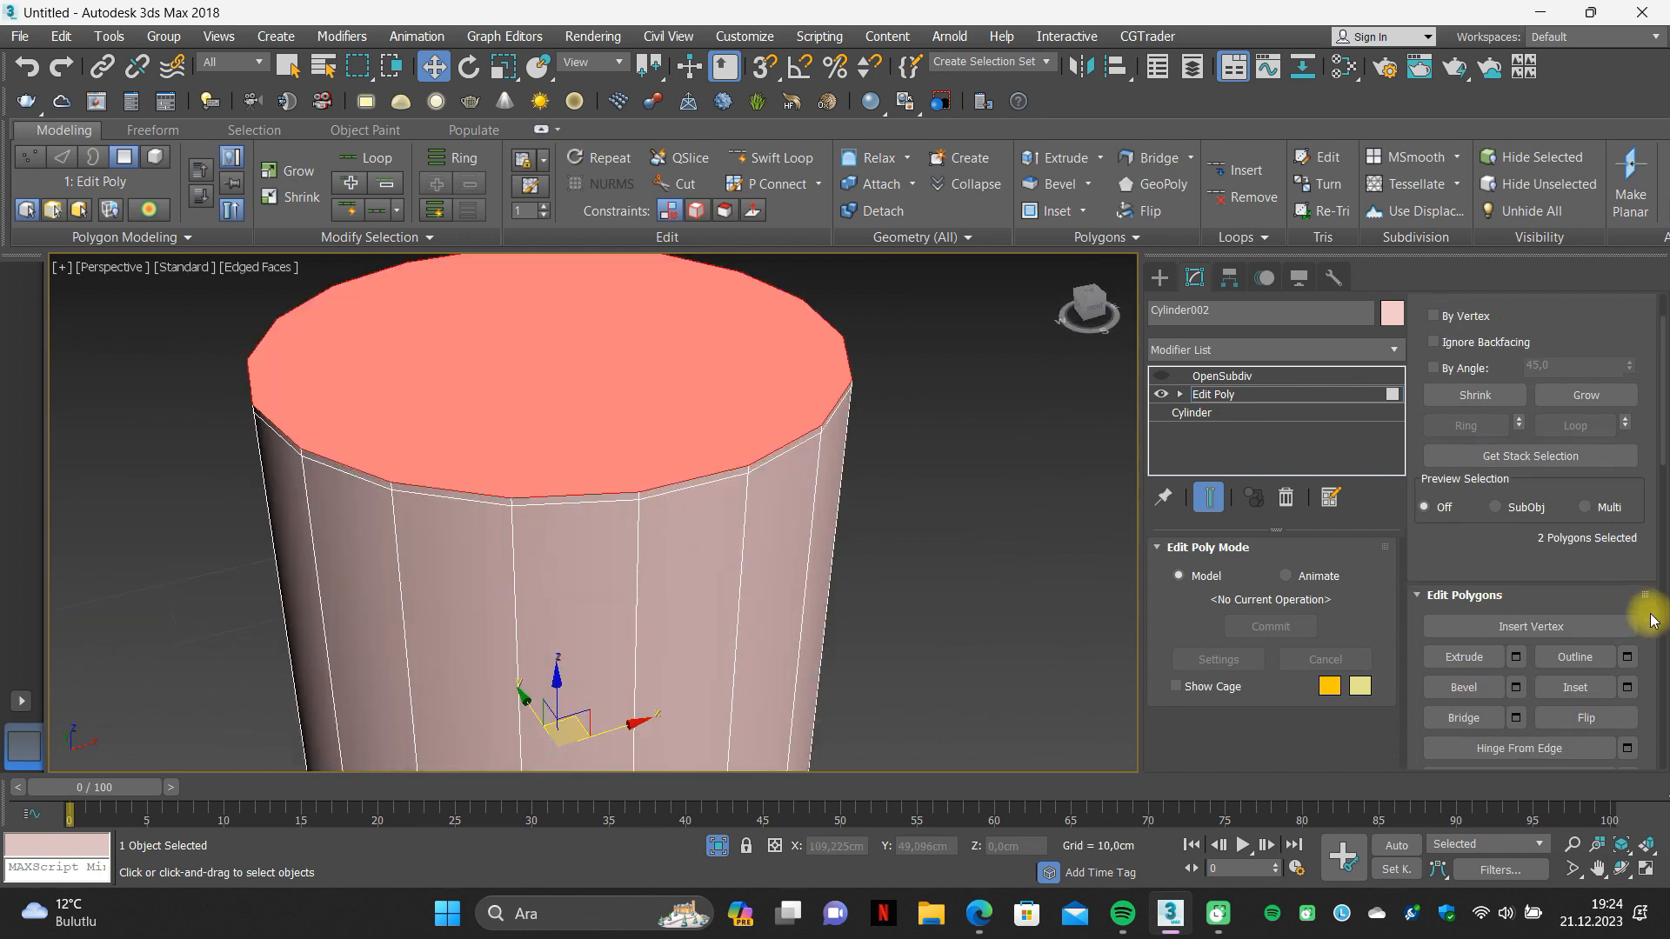
{"action": "left_click", "coordinate": [1625, 690]}
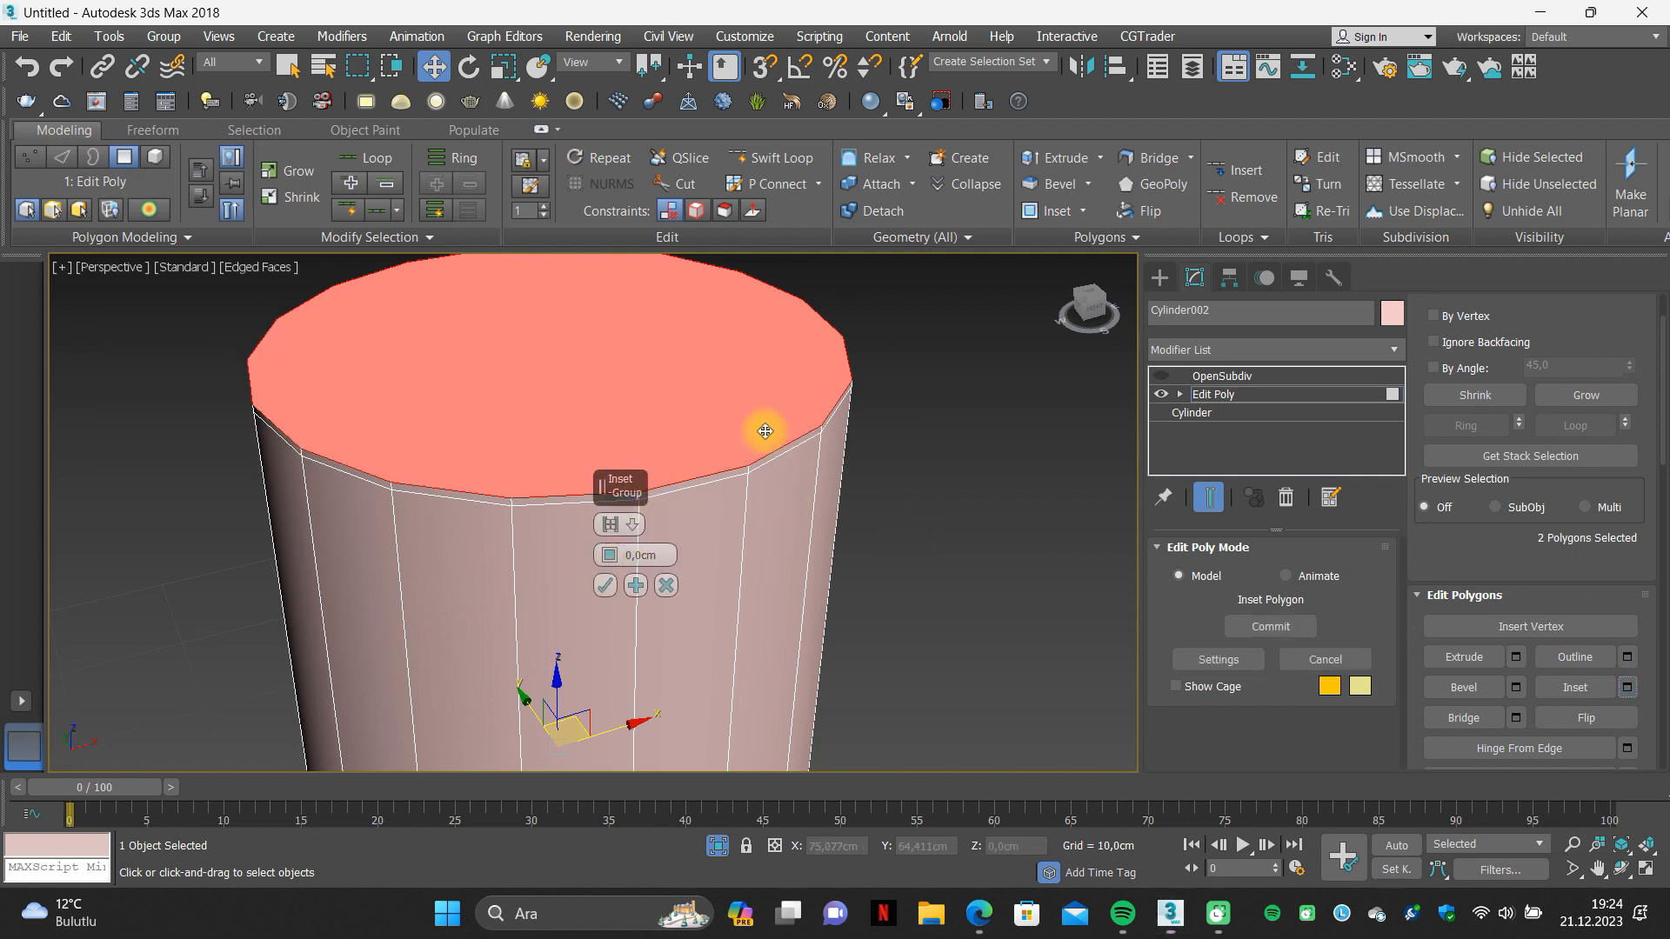
{"action": "left_click_drag", "start_coordinate": [766, 431], "coordinate": [919, 377]}
{"action": "left_click_drag", "start_coordinate": [905, 440], "coordinate": [905, 432]}
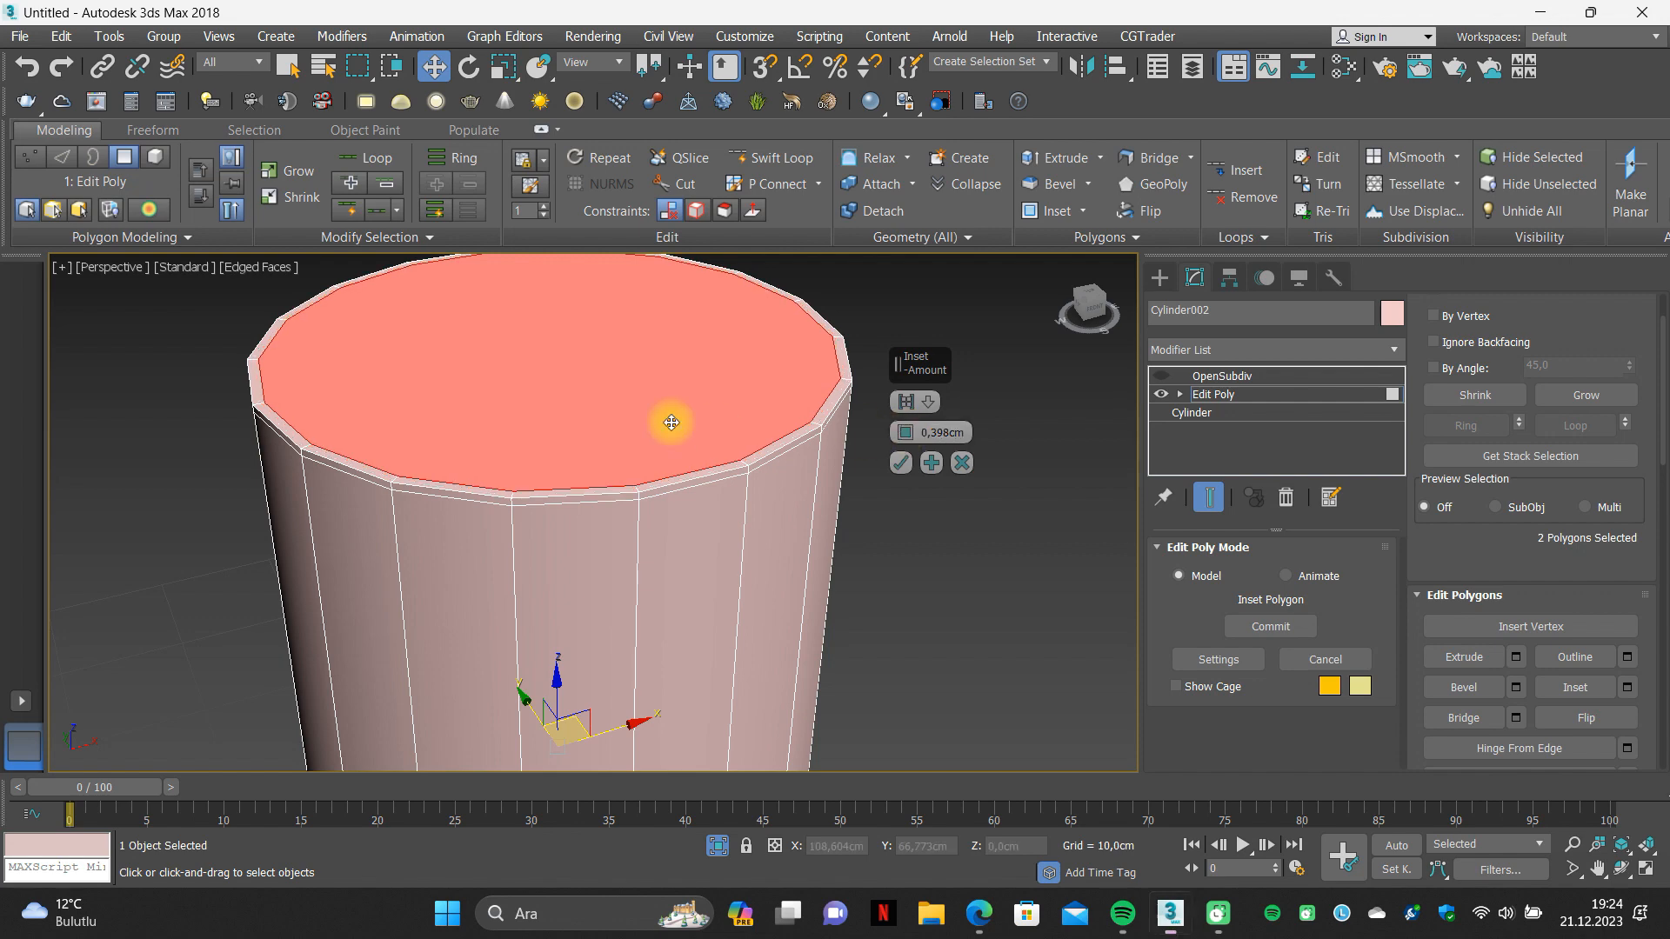
{"action": "scroll", "coordinate": [661, 452], "scroll_direction": "down", "scroll_amount": 5}
{"action": "mouse_move", "coordinate": [652, 484]}
{"action": "middle_mouse_down", "text": "alt"}
{"action": "mouse_move", "coordinate": [671, 347]}
{"action": "mouse_move", "coordinate": [666, 513]}
{"action": "middle_mouse_up", "text": "alt"}
{"action": "scroll", "coordinate": [667, 476], "scroll_direction": "up", "scroll_amount": 3}
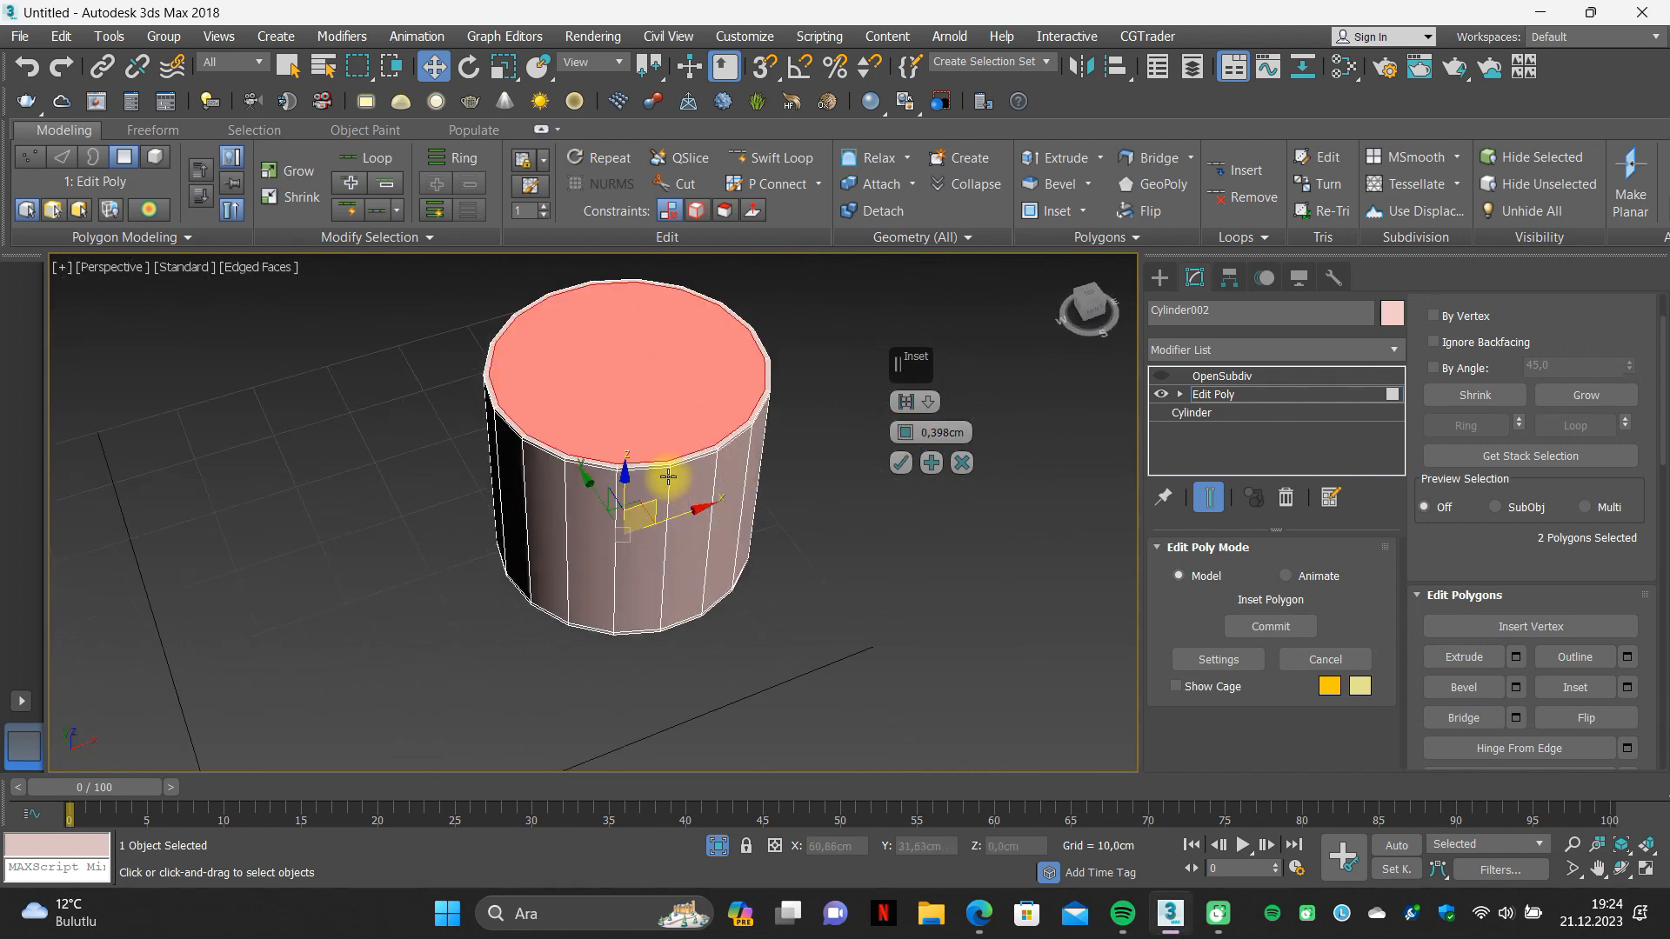
{"action": "scroll", "coordinate": [668, 477], "scroll_direction": "up", "scroll_amount": 2}
{"action": "left_click", "coordinate": [931, 464]}
Inset both caps repeatedly by 1.061 cm, adding concentric rings until only a small central polygon is left, and finish the operation.
{"action": "scroll", "coordinate": [701, 380], "scroll_direction": "up", "scroll_amount": 5}
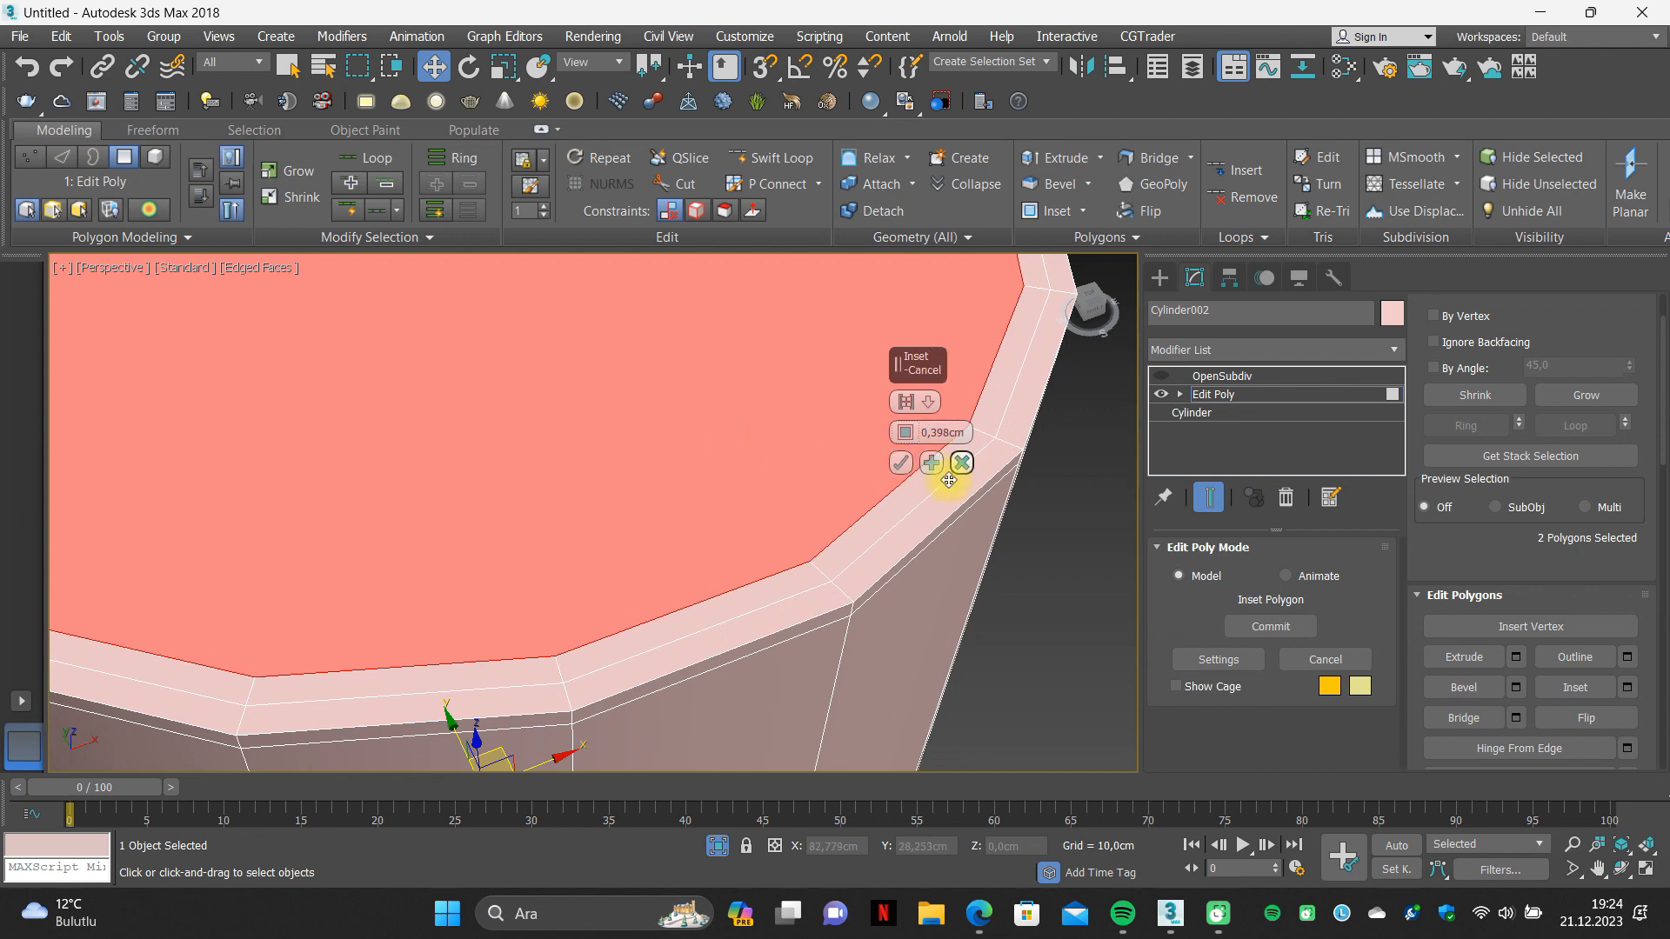
{"action": "left_click_drag", "start_coordinate": [916, 445], "coordinate": [910, 423]}
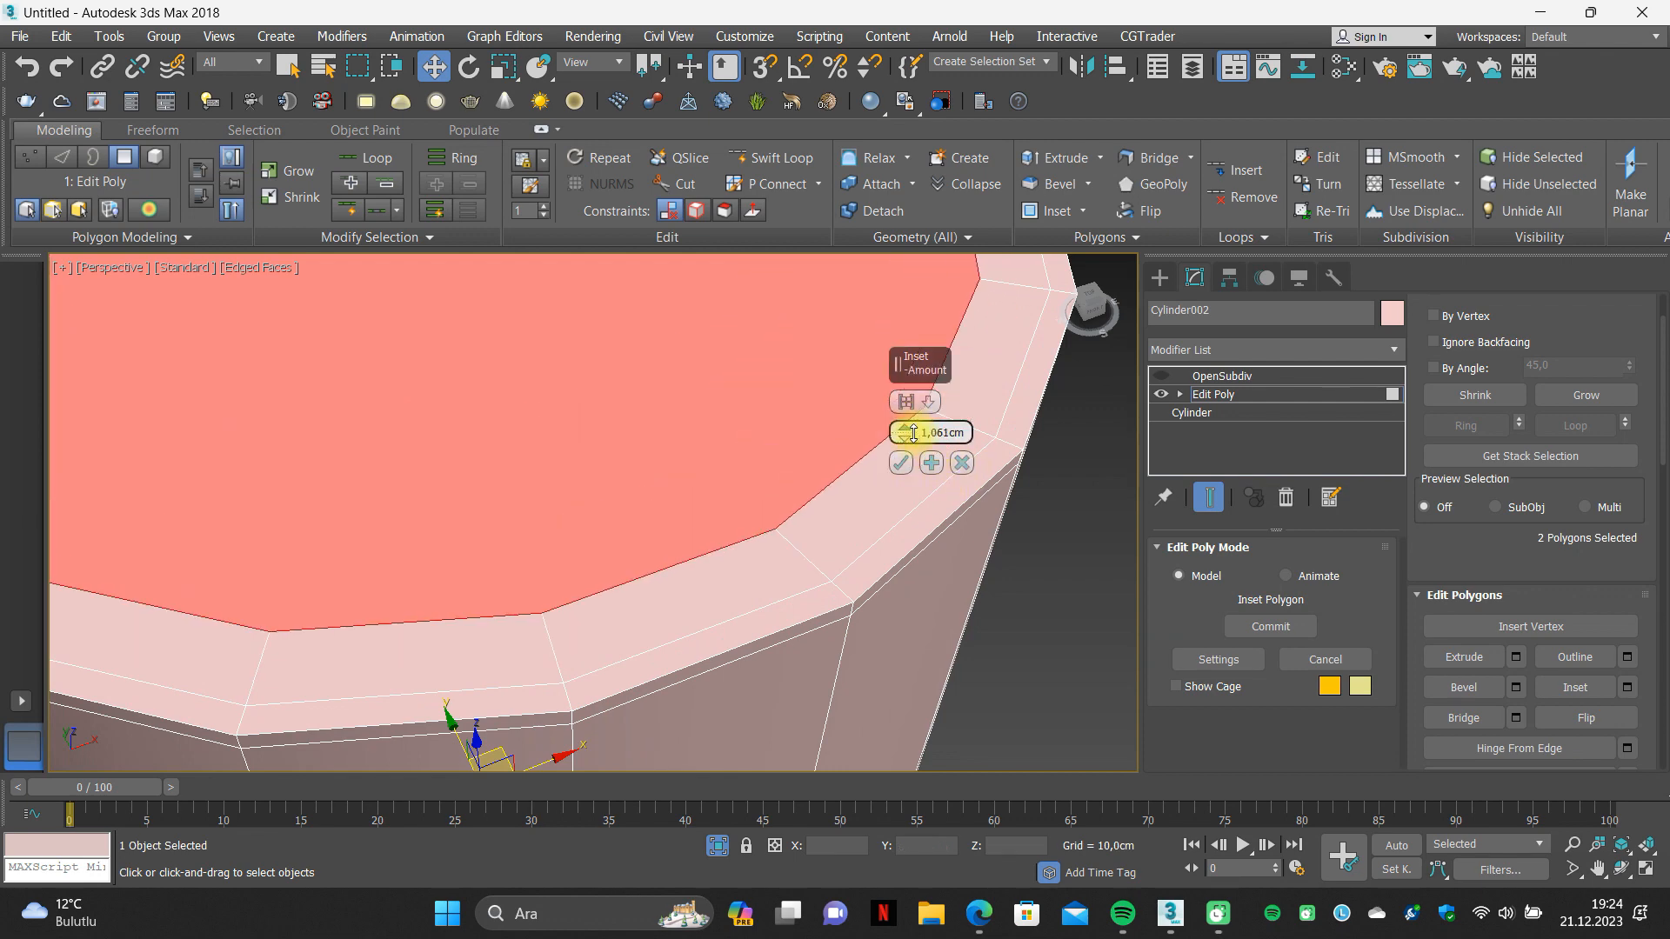
{"action": "scroll", "coordinate": [715, 478], "scroll_direction": "down", "scroll_amount": 5}
{"action": "scroll", "coordinate": [741, 499], "scroll_direction": "down", "scroll_amount": 1}
{"action": "scroll", "coordinate": [823, 473], "scroll_direction": "up", "scroll_amount": 4}
{"action": "scroll", "coordinate": [885, 473], "scroll_direction": "down", "scroll_amount": 3}
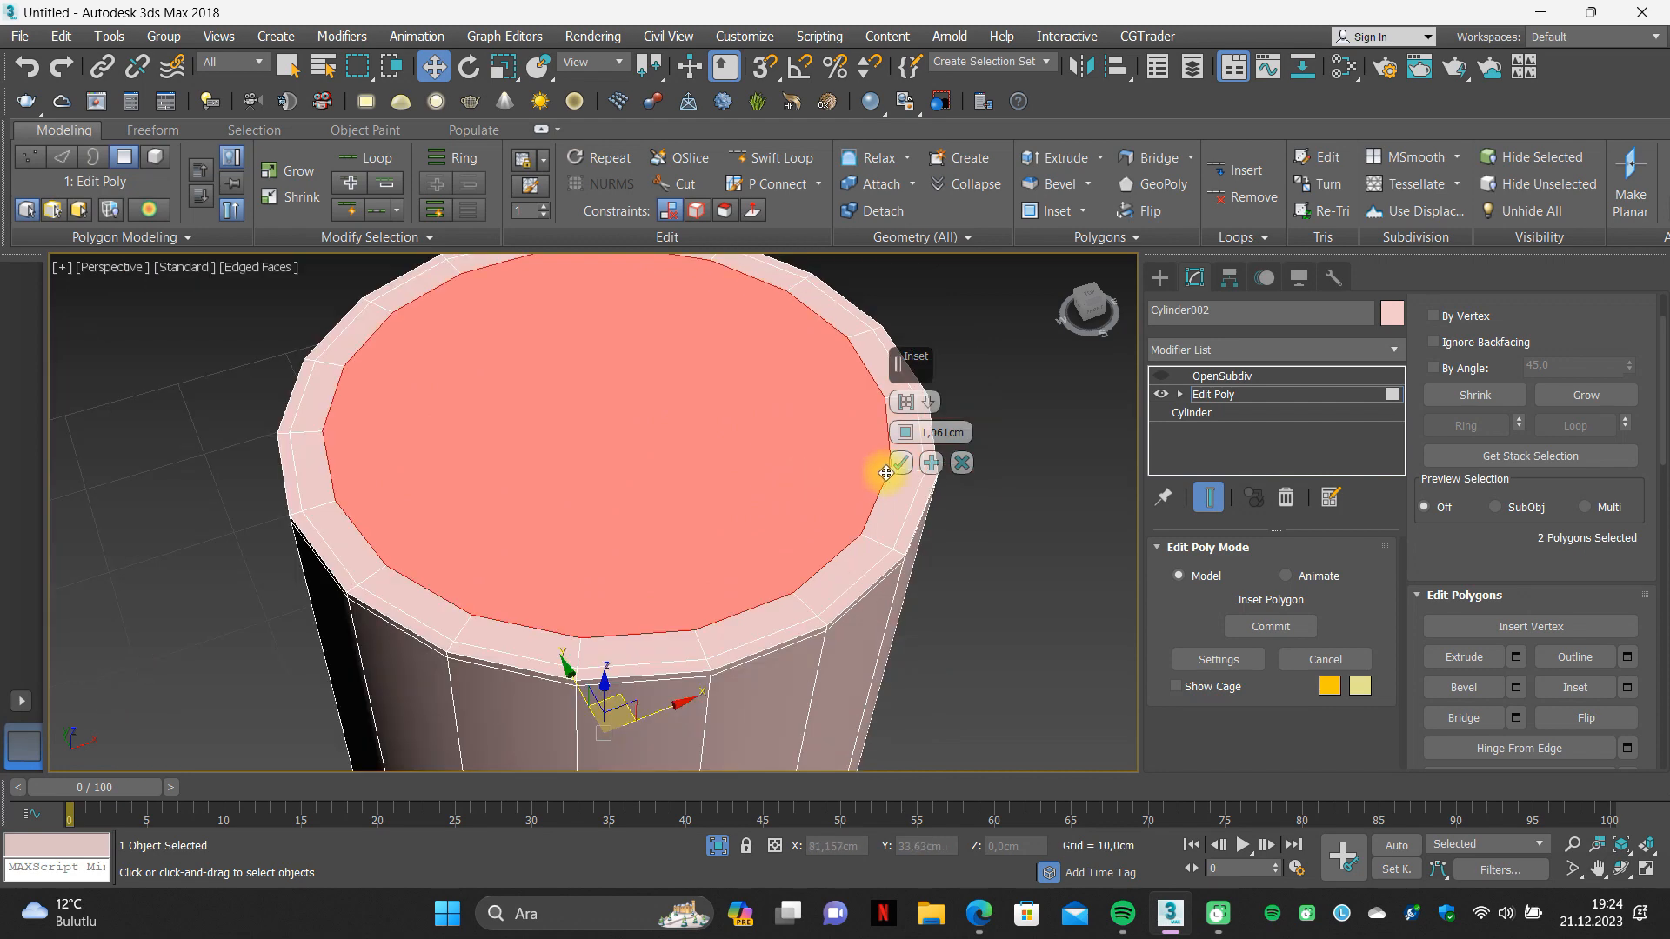
{"action": "left_click", "coordinate": [930, 463]}
{"action": "left_click", "coordinate": [929, 463]}
{"action": "left_click", "coordinate": [929, 463]}
{"action": "left_click", "coordinate": [929, 463]}
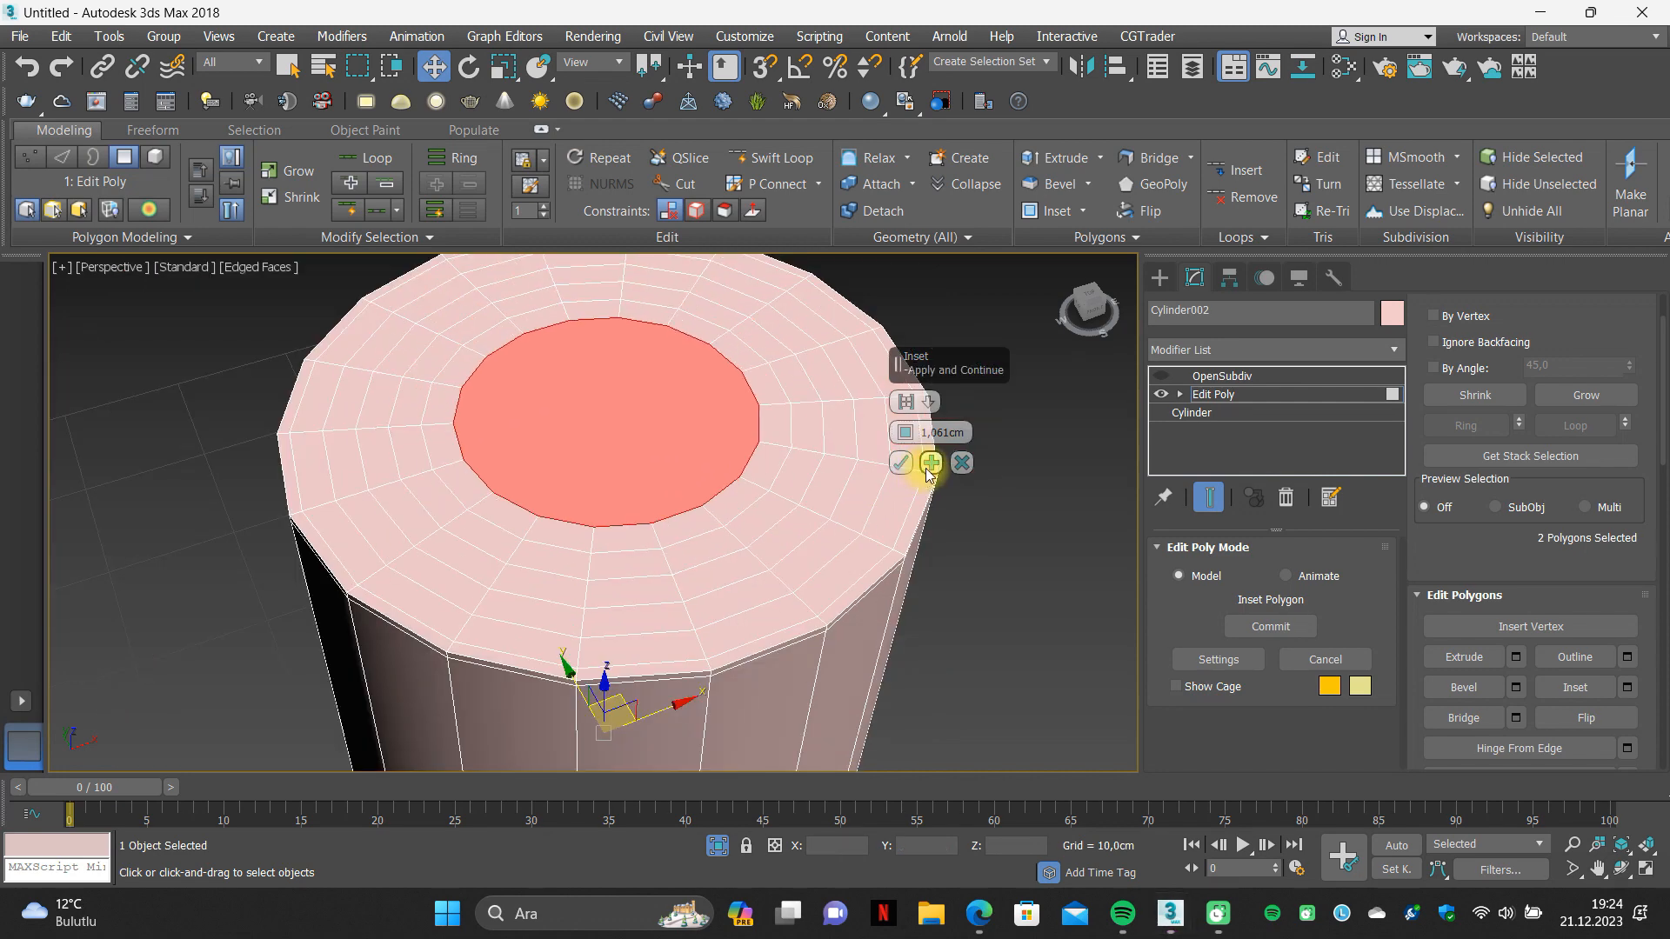
{"action": "left_click", "coordinate": [930, 464]}
{"action": "left_click", "coordinate": [930, 464]}
{"action": "left_click", "coordinate": [929, 464]}
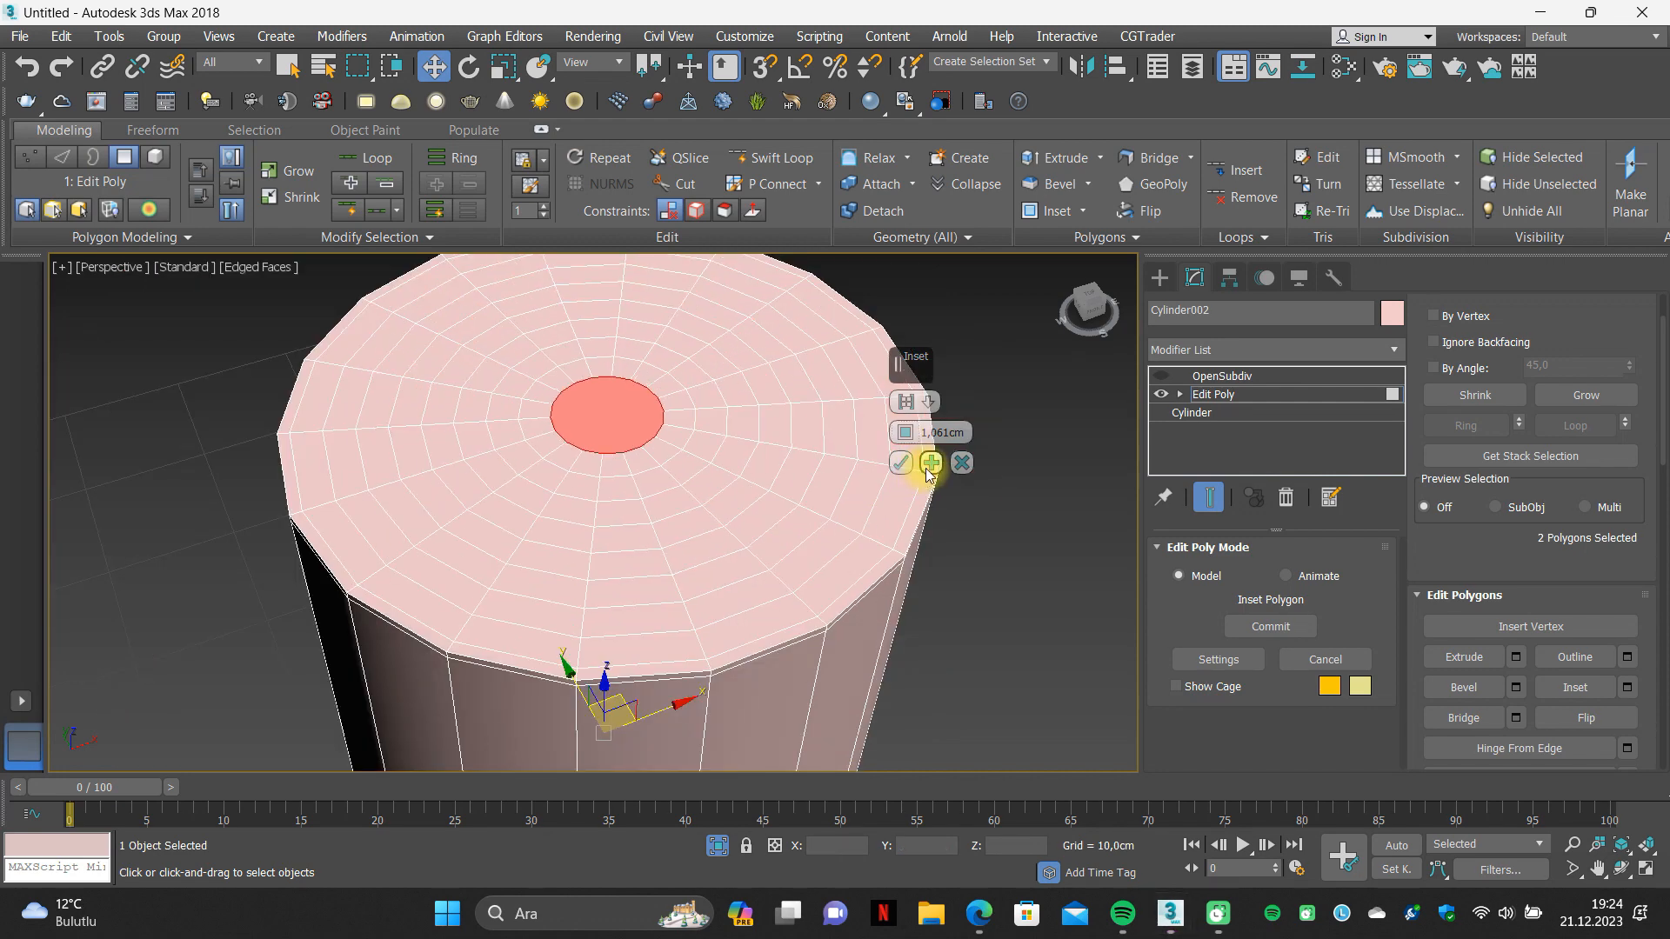
{"action": "left_click", "coordinate": [929, 464]}
{"action": "left_click", "coordinate": [901, 465]}
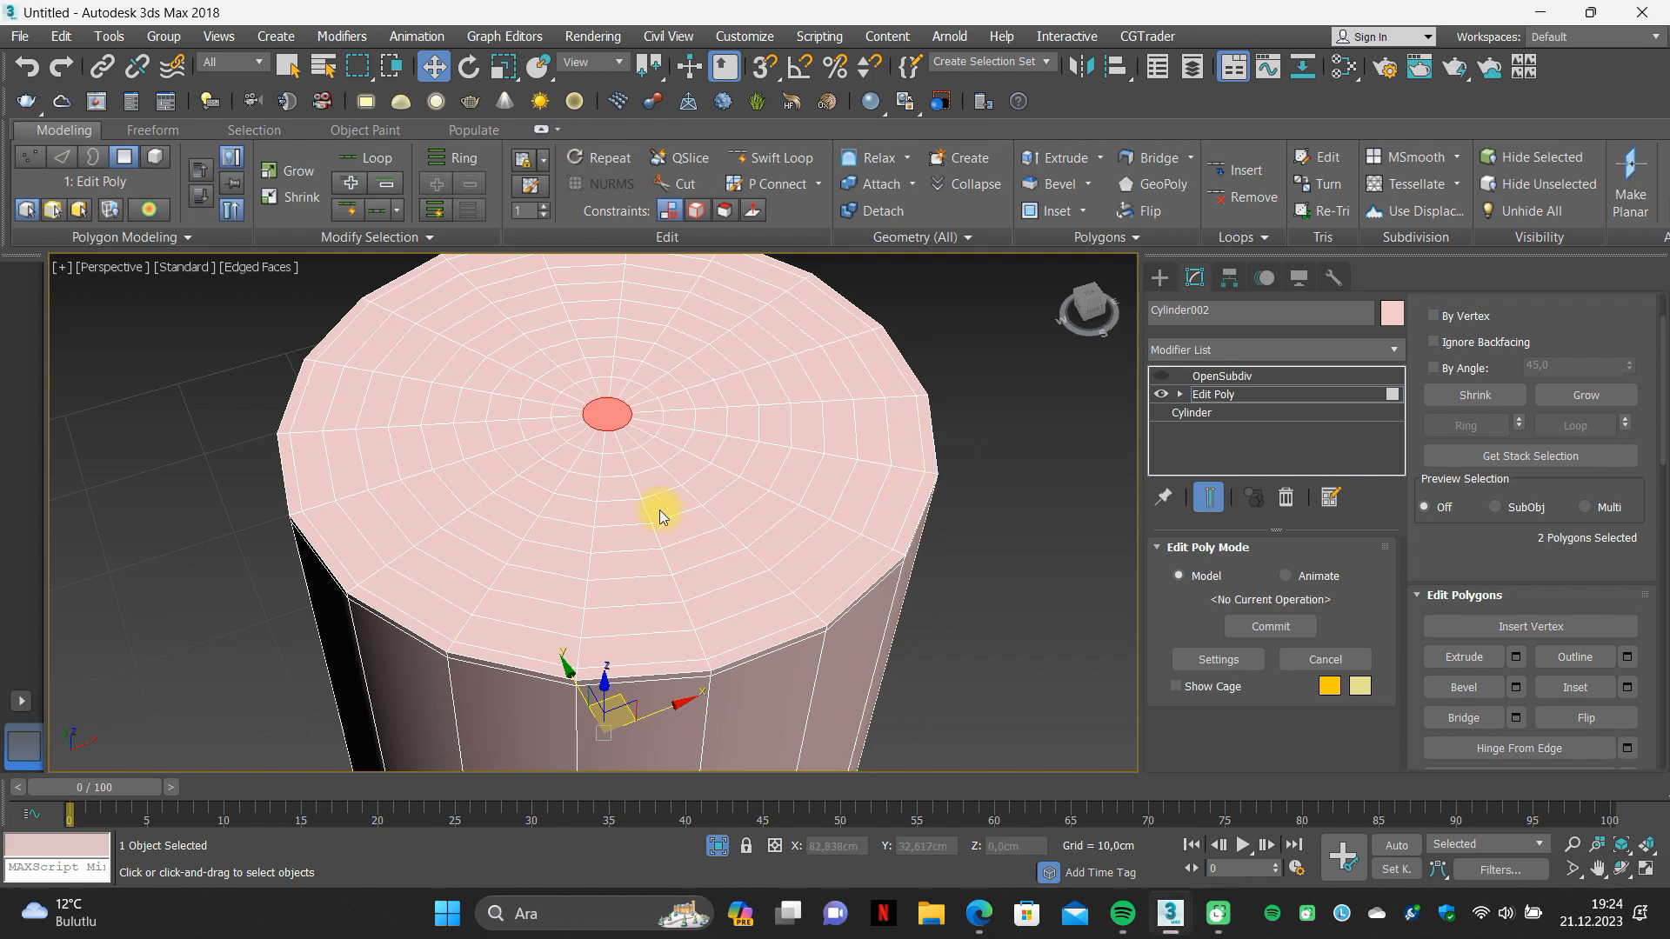
Examine the concentric inset rings on the bottom and top caps of the cylinder.
{"action": "scroll", "coordinate": [661, 507], "scroll_direction": "down", "scroll_amount": 5}
{"action": "middle_click_drag", "start_coordinate": [682, 589], "coordinate": [682, 455], "text": "alt"}
{"action": "scroll", "coordinate": [646, 587], "scroll_direction": "up", "scroll_amount": 5}
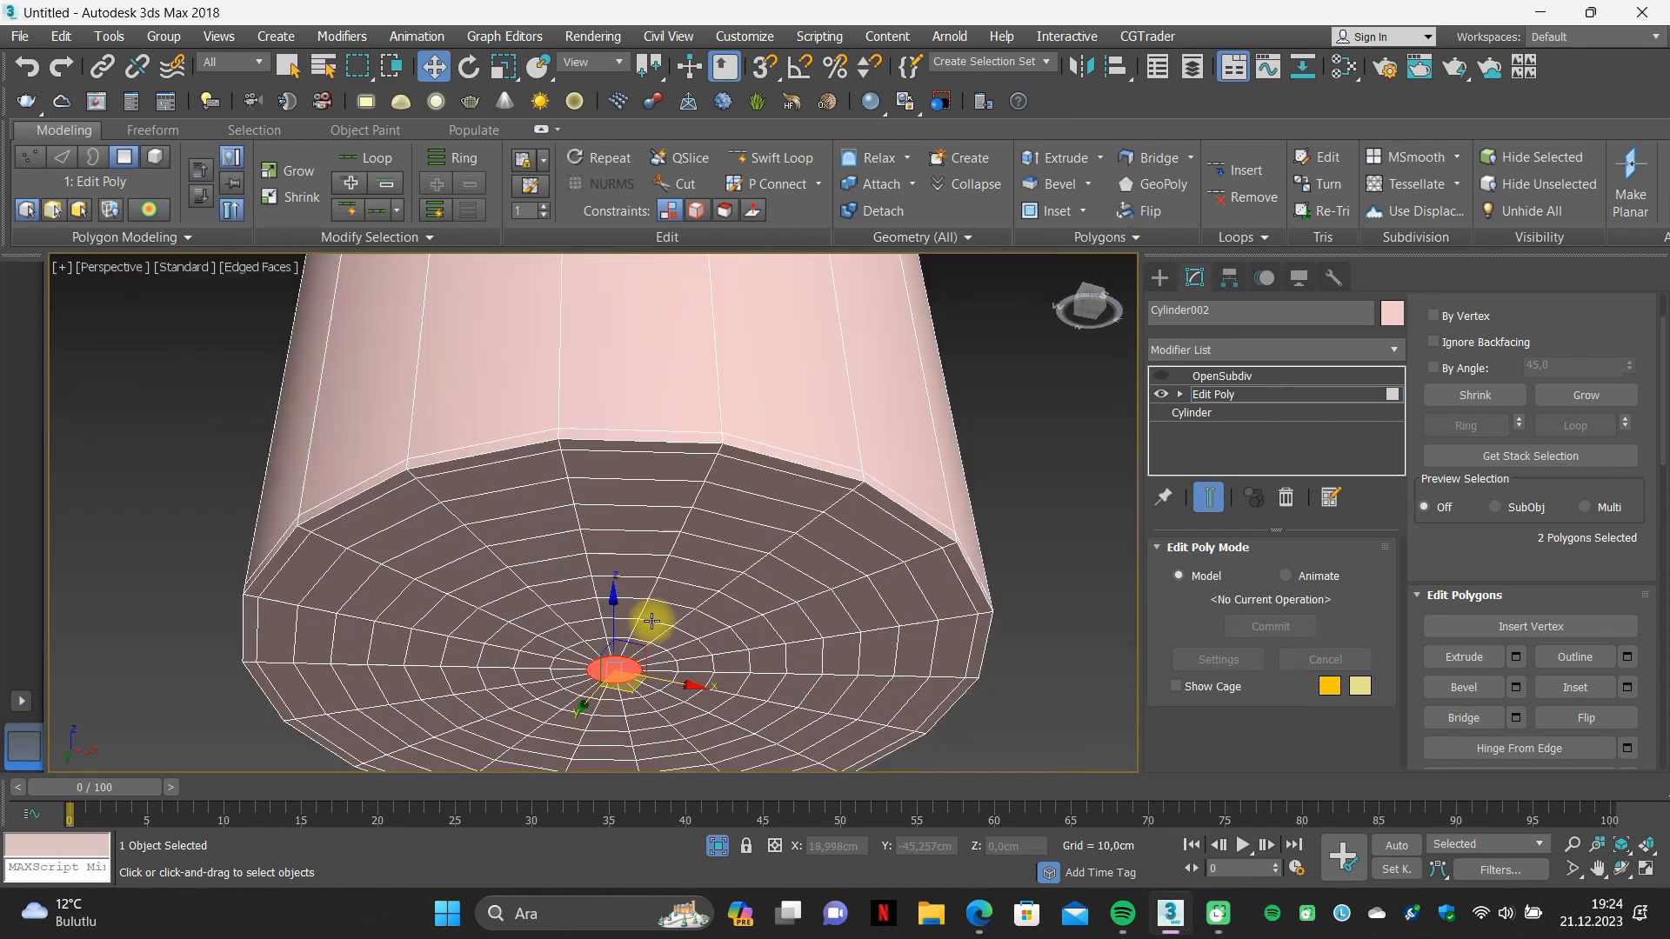
{"action": "scroll", "coordinate": [651, 609], "scroll_direction": "down", "scroll_amount": 5}
{"action": "middle_click_drag", "start_coordinate": [670, 588], "coordinate": [670, 532], "text": "alt"}
{"action": "scroll", "coordinate": [670, 532], "scroll_direction": "up", "scroll_amount": 5}
{"action": "scroll", "coordinate": [1653, 380], "scroll_direction": "up", "scroll_amount": 2}
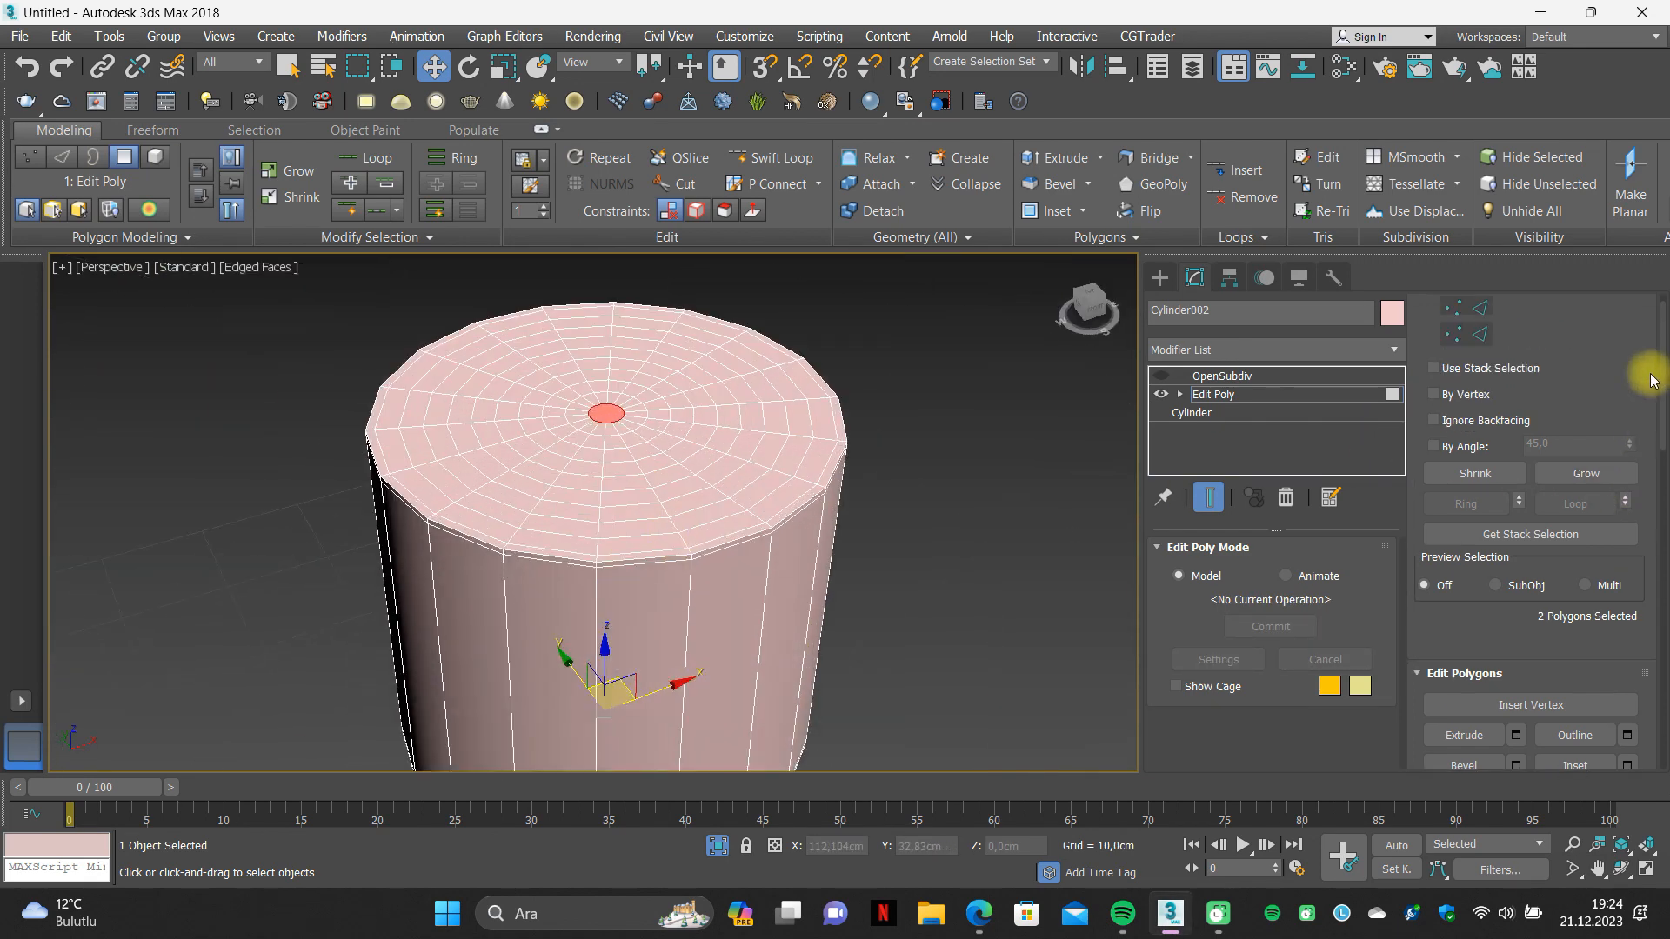
Leave polygon level, turn the cylinder's OpenSubdiv back on and inspect the smoothed rim with edged faces temporarily hidden.
{"action": "left_click", "coordinate": [1529, 335]}
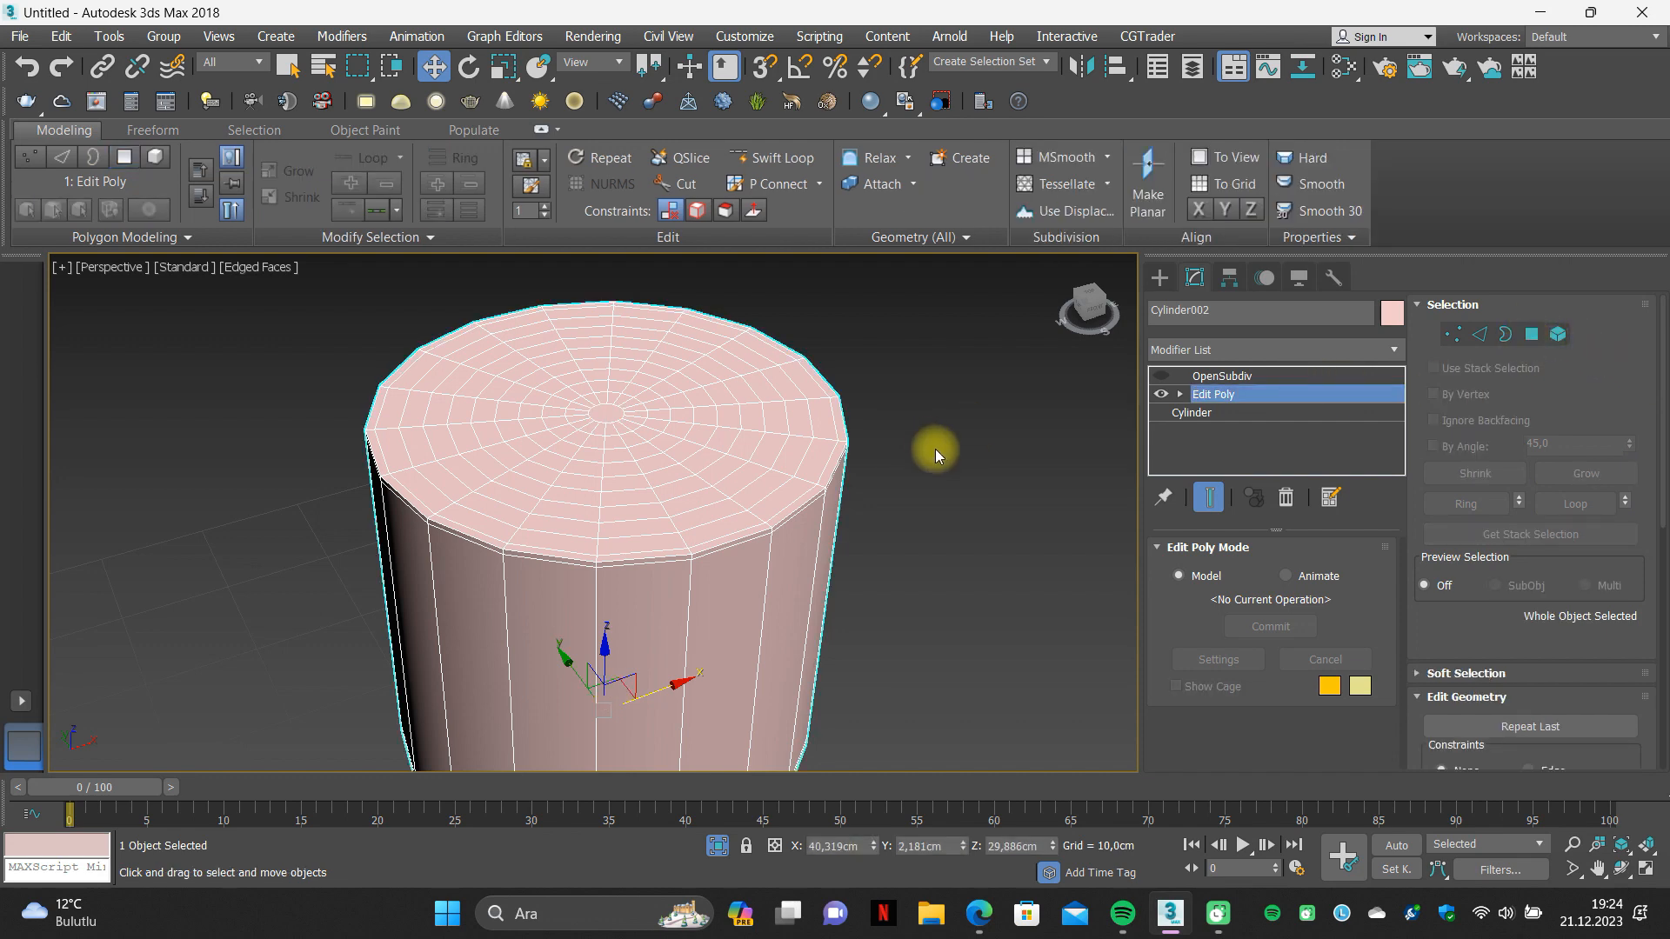
{"action": "left_click", "coordinate": [1218, 376]}
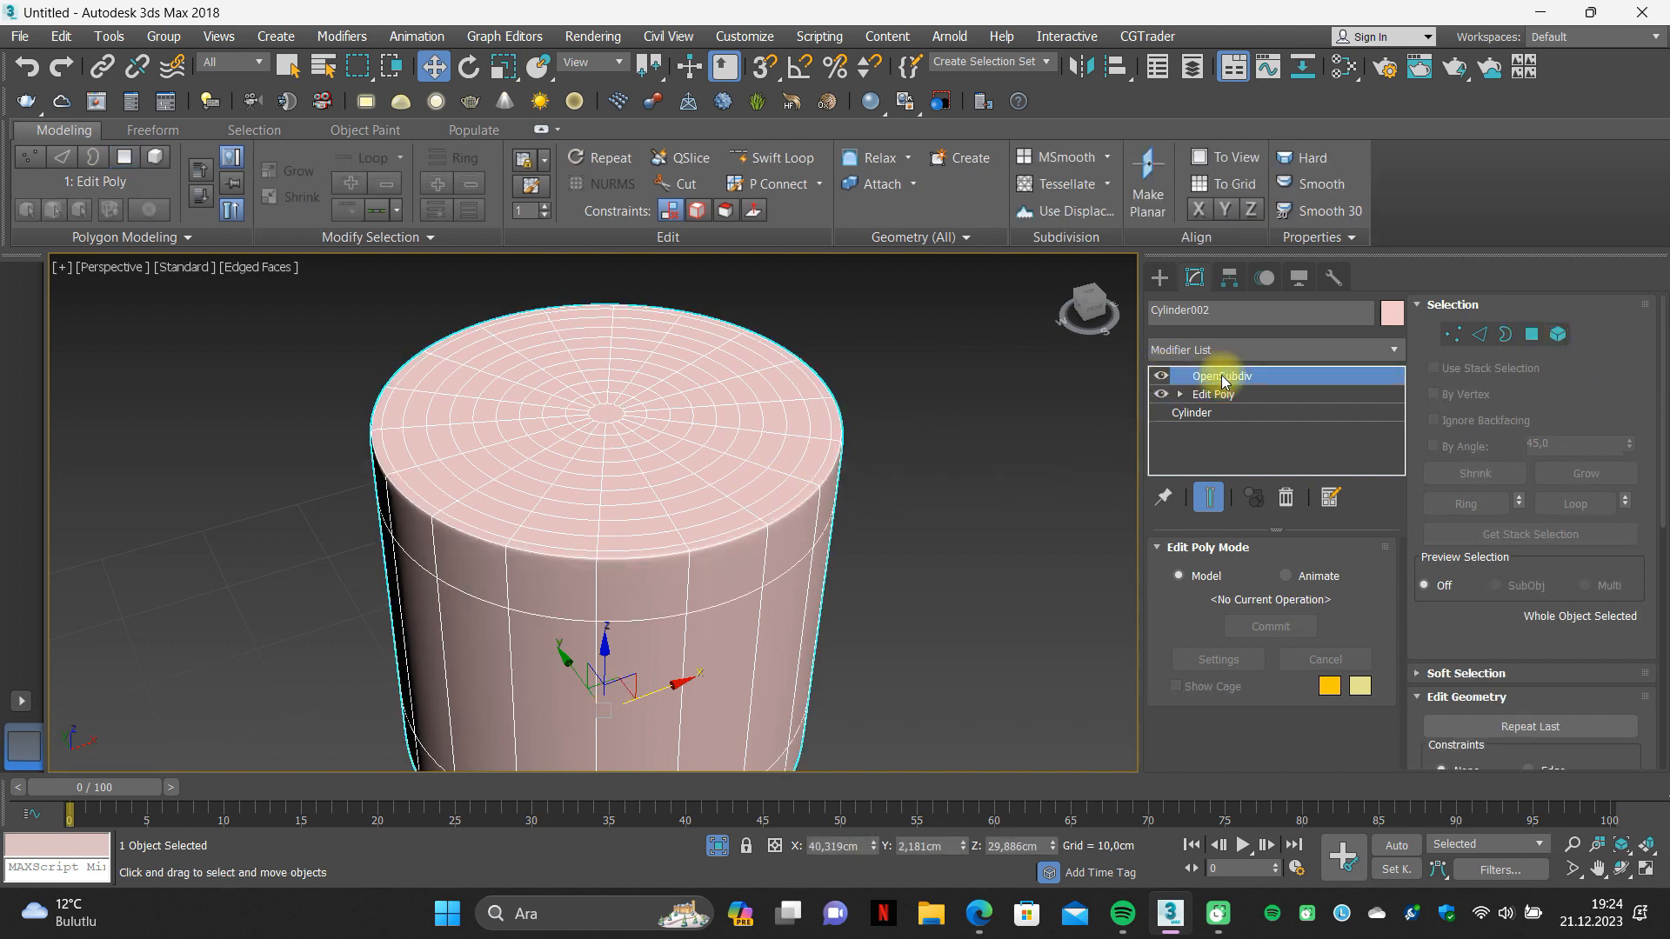
{"action": "key", "text": "F4"}
{"action": "scroll", "coordinate": [774, 527], "scroll_direction": "up", "scroll_amount": 5}
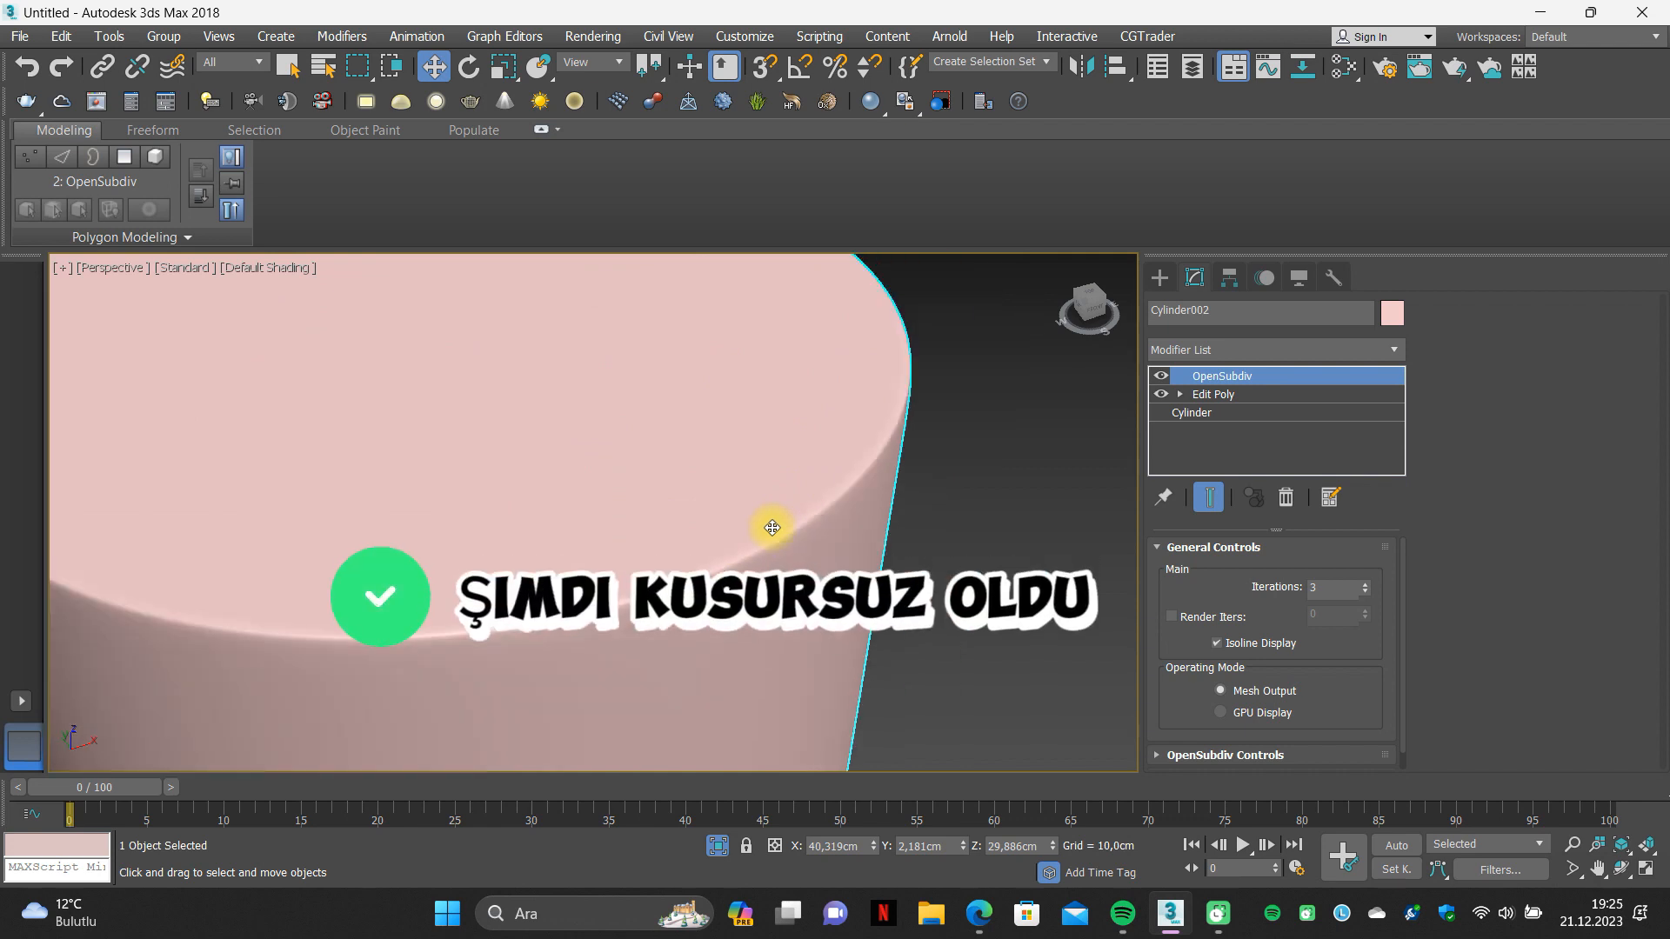
{"action": "middle_click_drag", "start_coordinate": [701, 512], "coordinate": [771, 514], "text": "alt"}
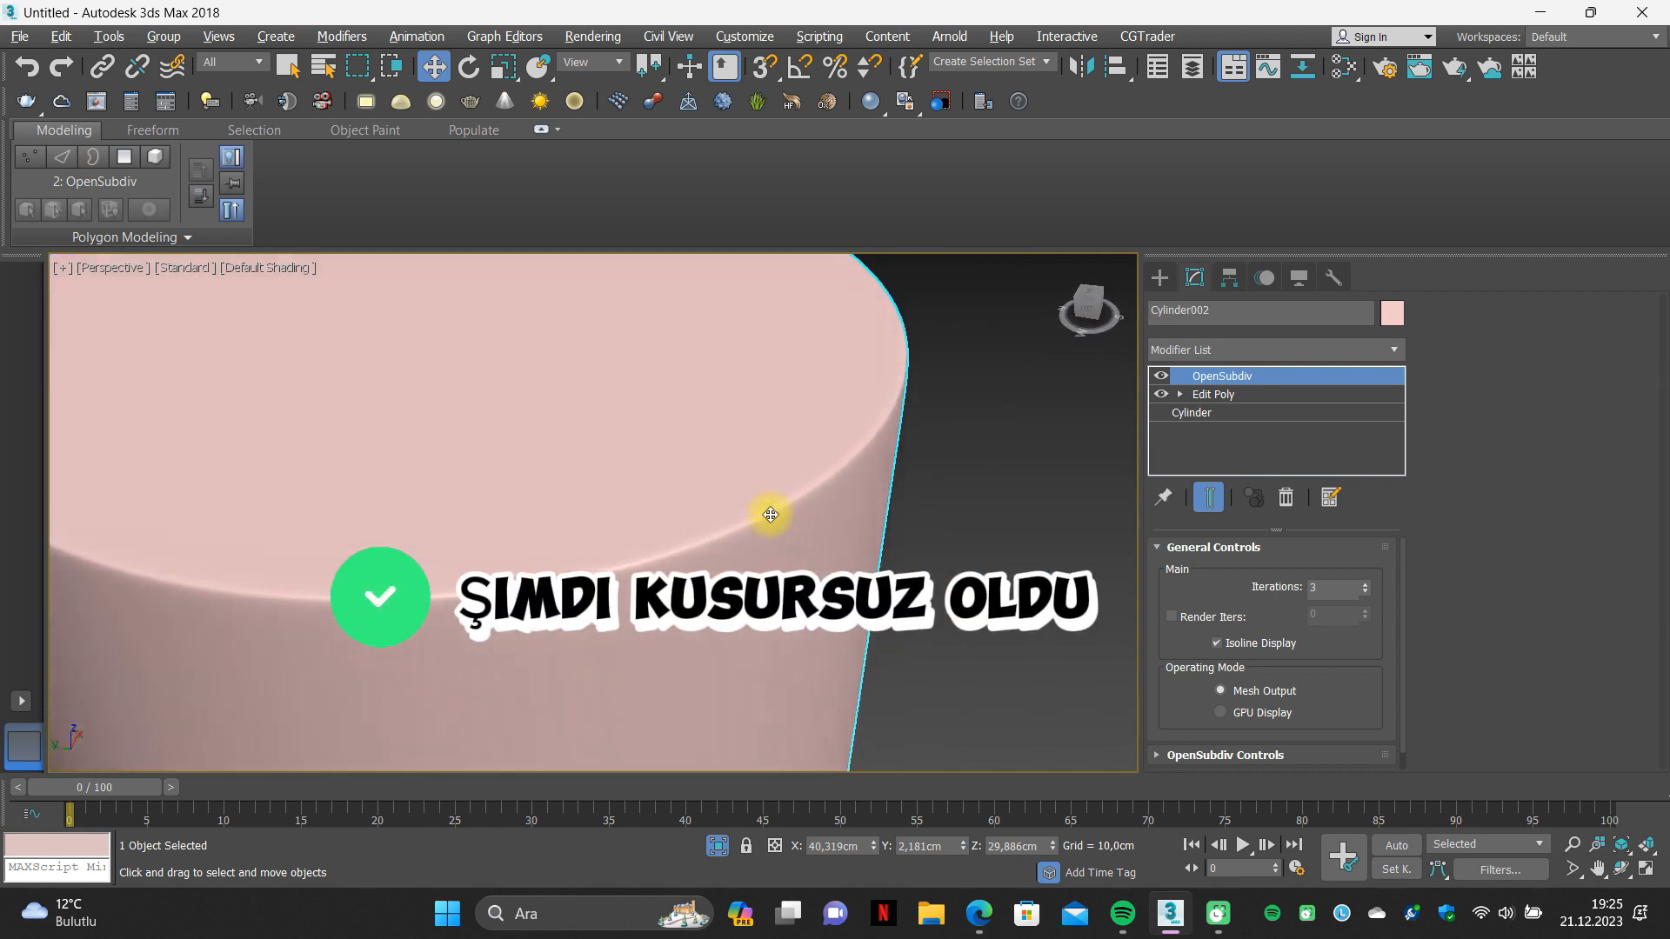
{"action": "scroll", "coordinate": [765, 513], "scroll_direction": "down", "scroll_amount": 5}
{"action": "key", "text": "F4"}
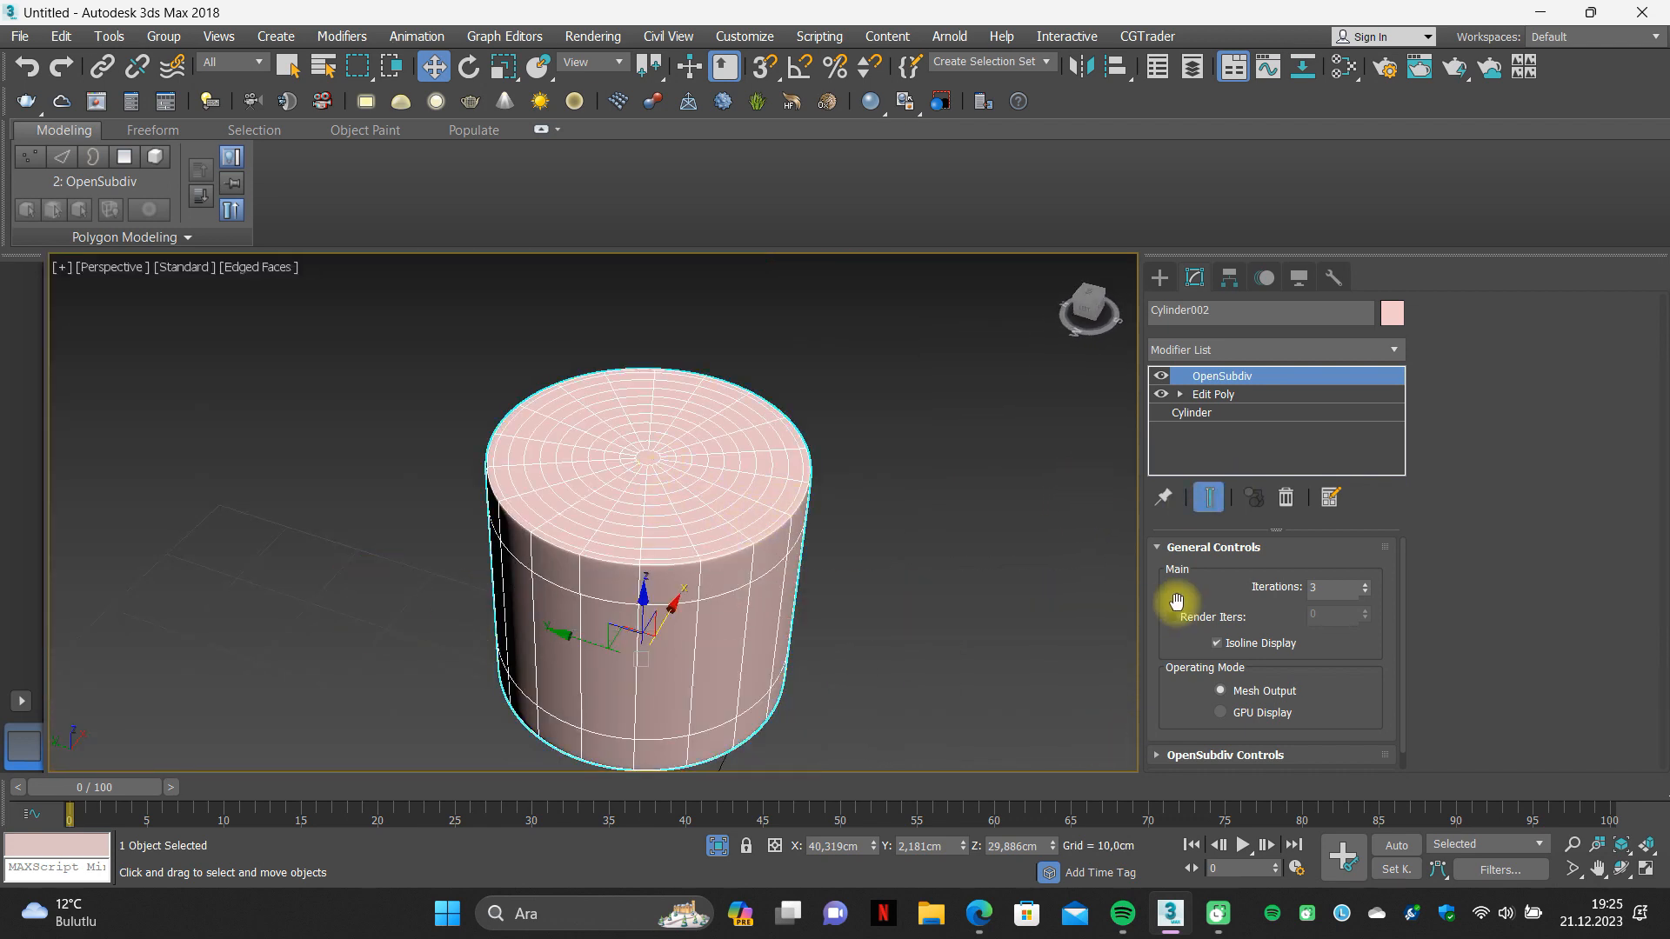
Exit isolation and select the plain and the supported cylinder in turn to compare their shapes and modifier stacks.
{"action": "left_click", "coordinate": [718, 846]}
{"action": "scroll", "coordinate": [715, 634], "scroll_direction": "down", "scroll_amount": 4}
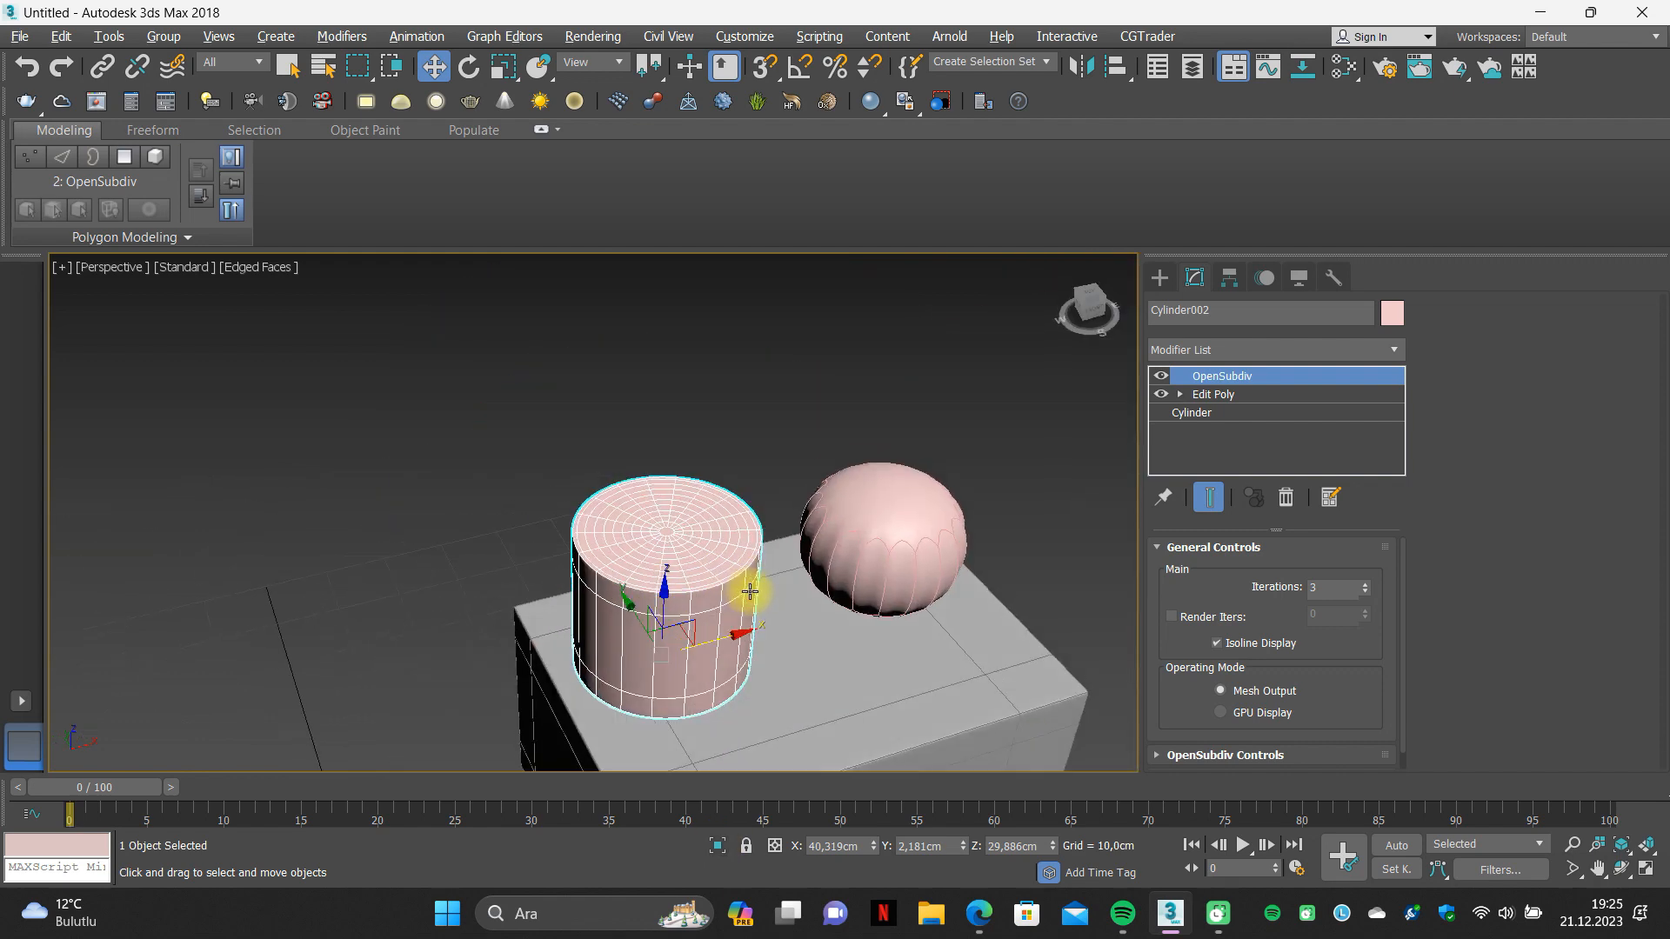
{"action": "middle_click_drag", "start_coordinate": [798, 596], "coordinate": [659, 494]}
{"action": "left_click", "coordinate": [711, 468]}
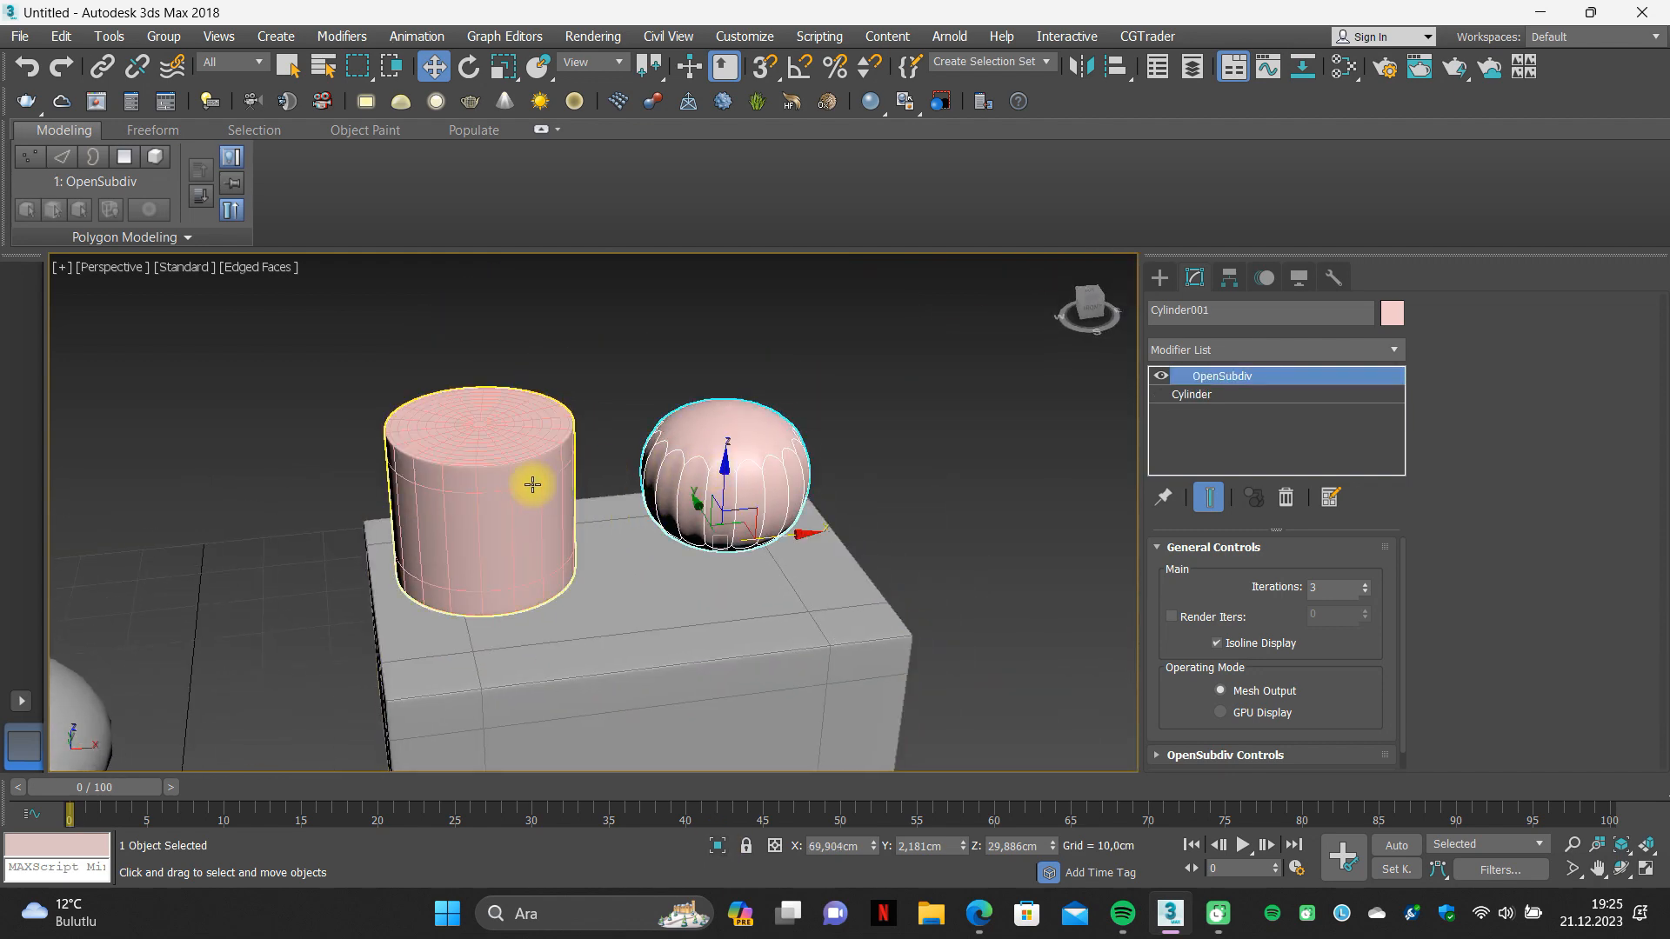
{"action": "left_click", "coordinate": [532, 482]}
{"action": "left_click", "coordinate": [743, 474]}
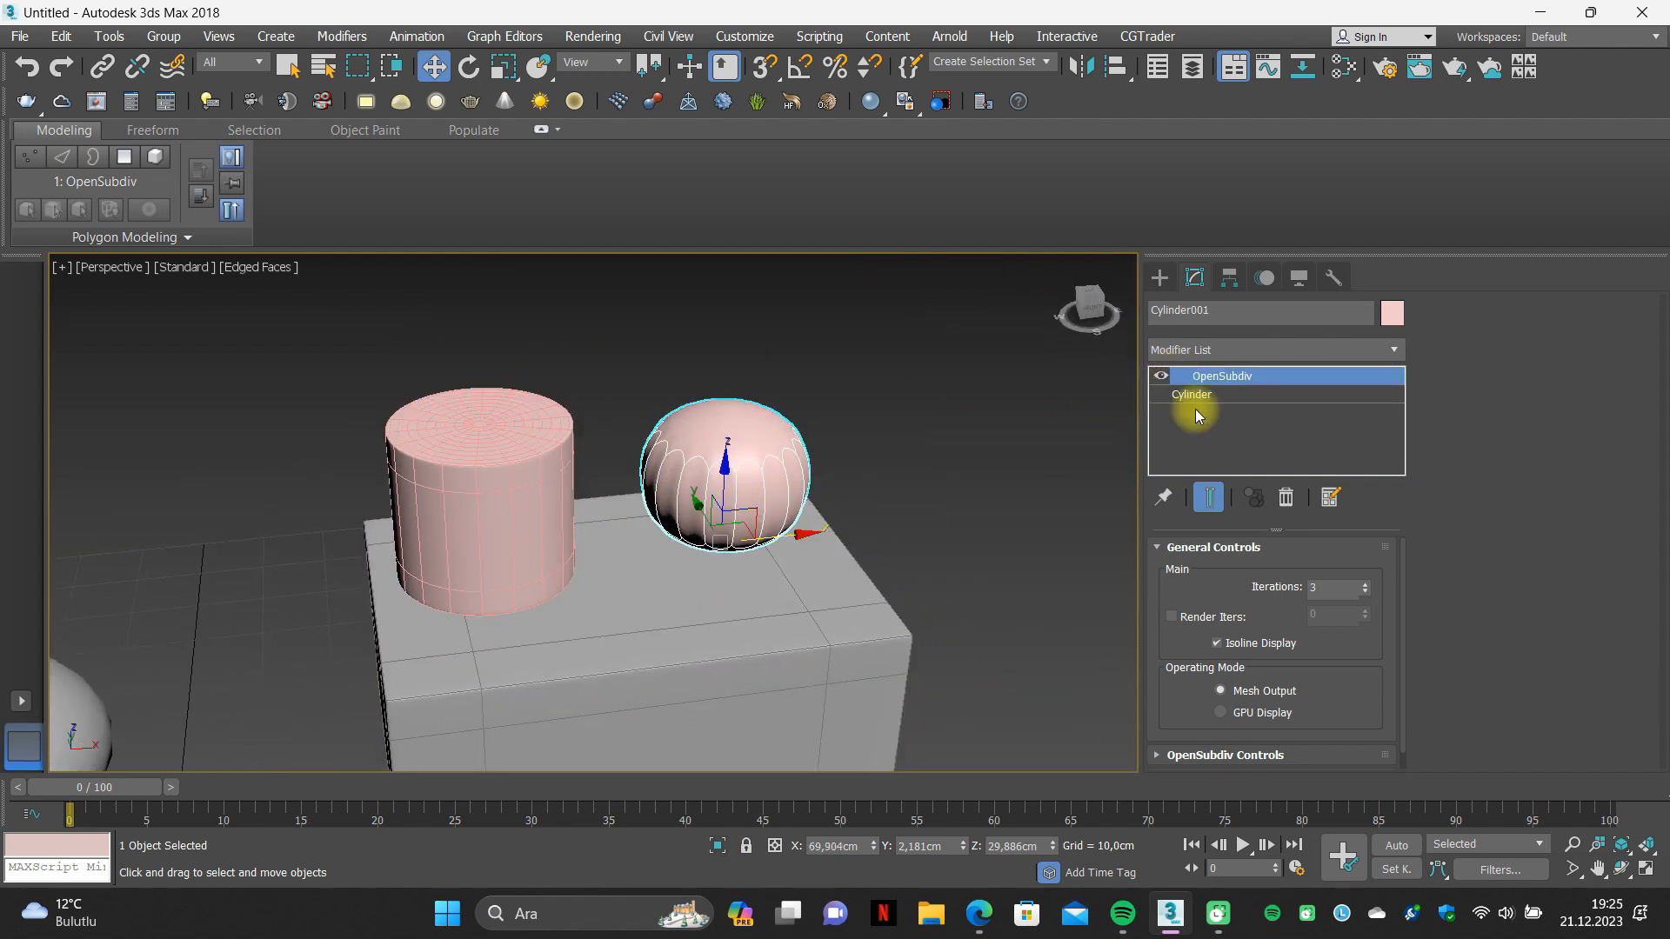
{"action": "left_click", "coordinate": [559, 473]}
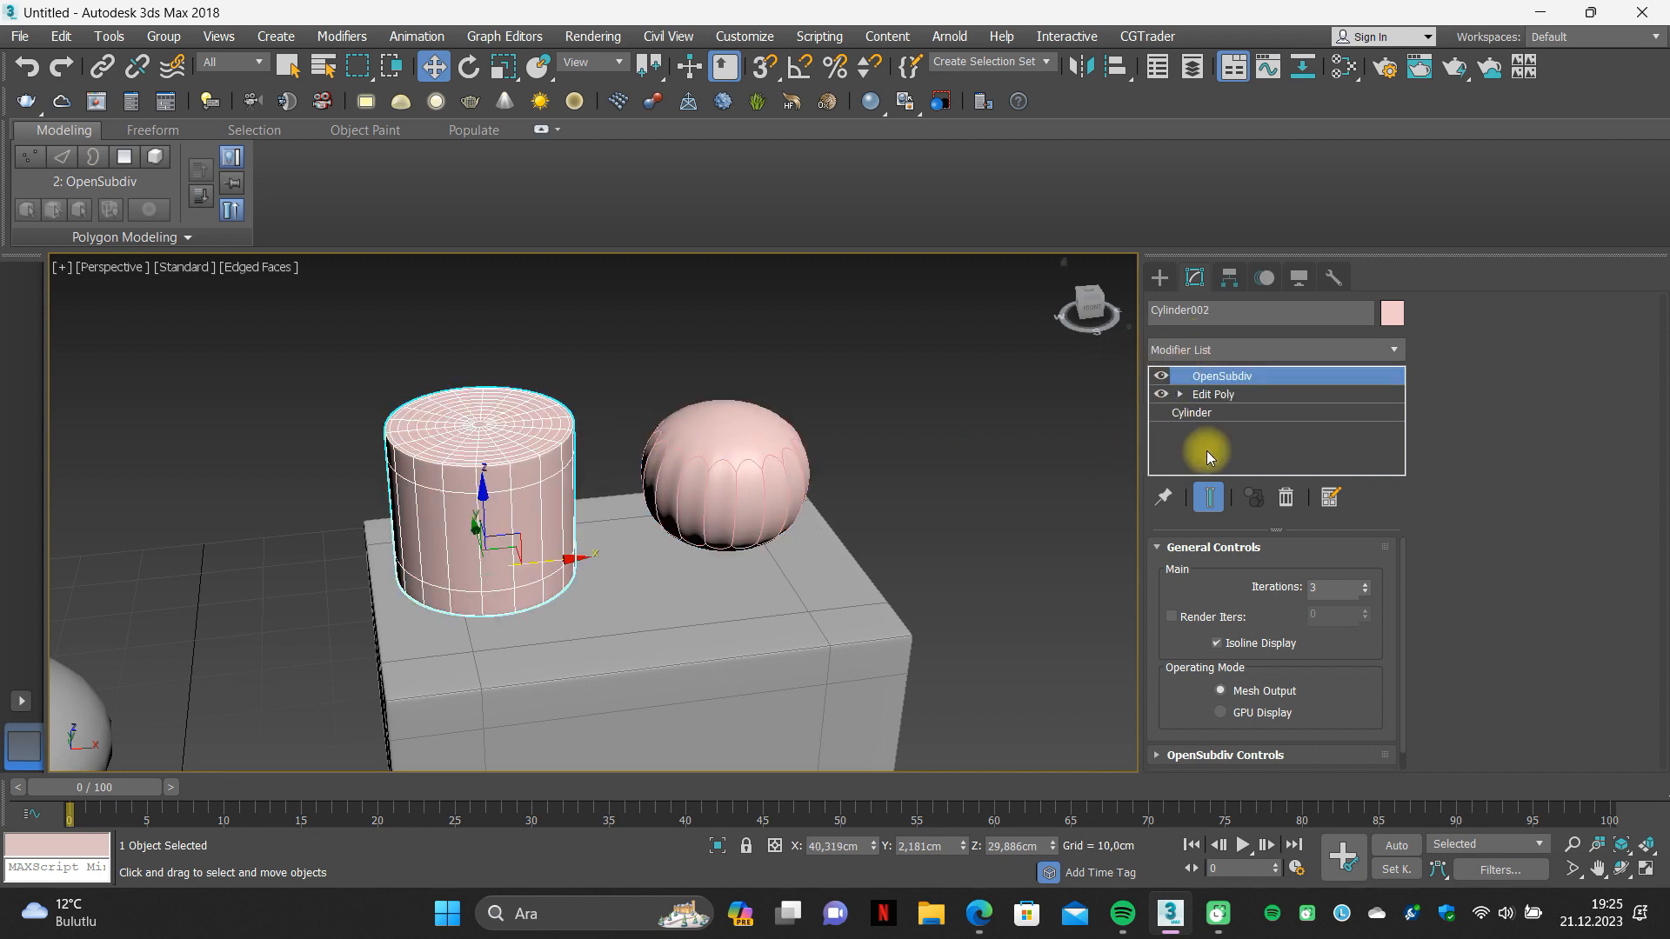
Bring all objects into view and move the plain smoothed box along X closer to the edge-supported box.
{"action": "left_click", "coordinate": [809, 379]}
{"action": "key", "text": "z"}
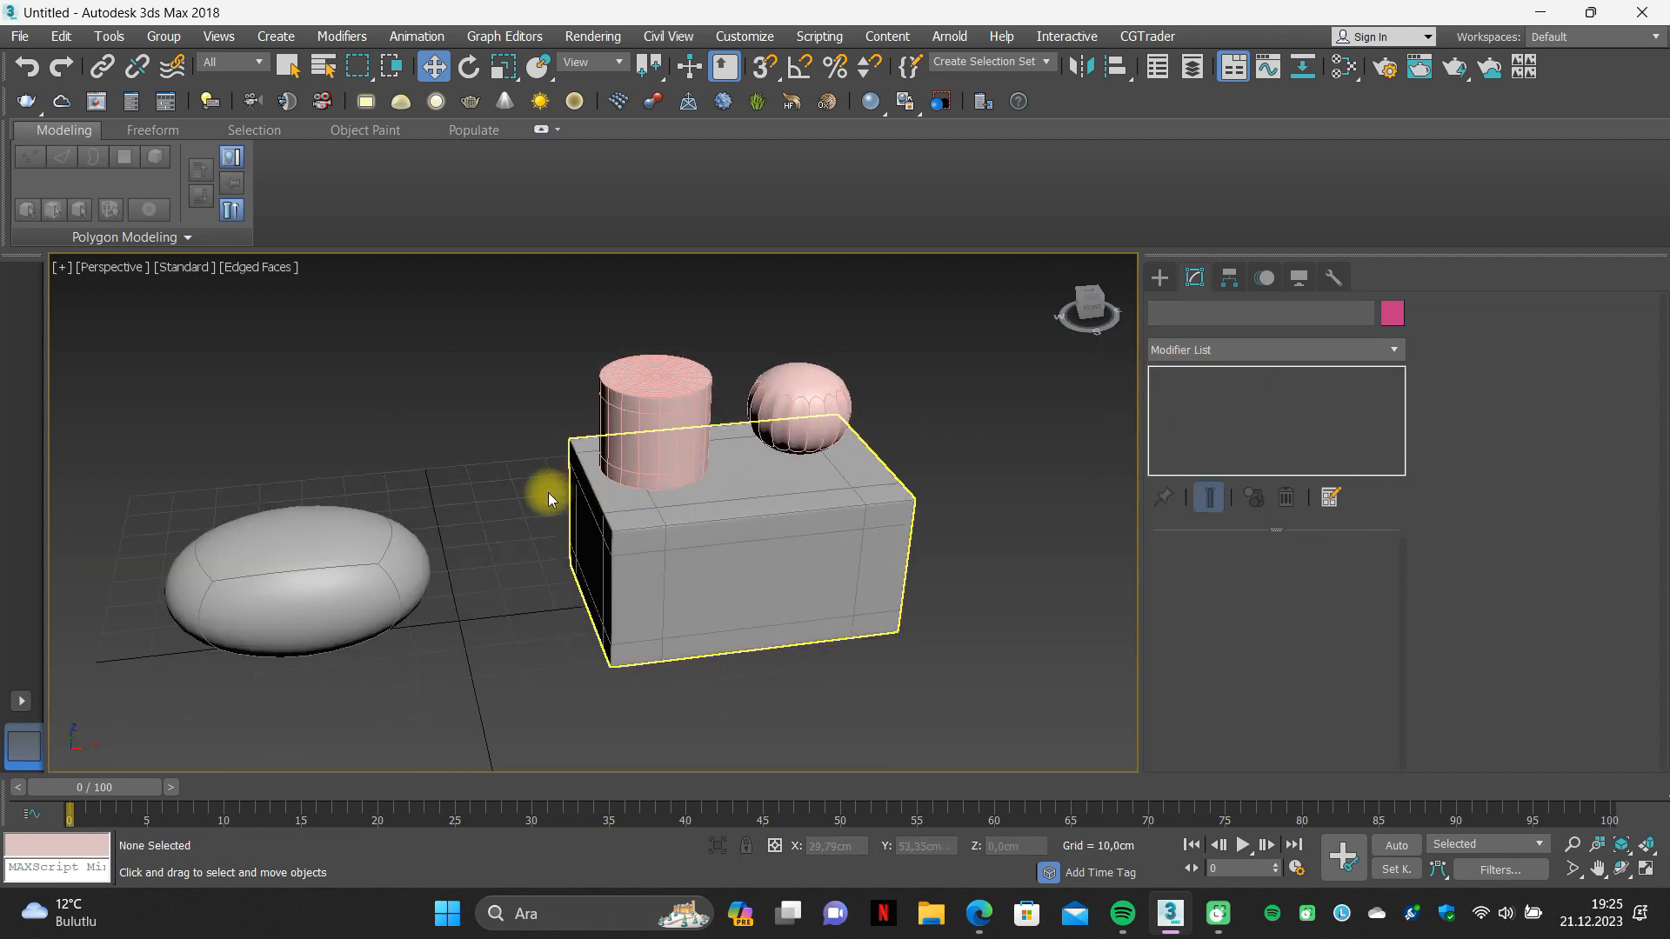
{"action": "left_click", "coordinate": [390, 568]}
{"action": "left_click_drag", "start_coordinate": [389, 568], "coordinate": [504, 626]}
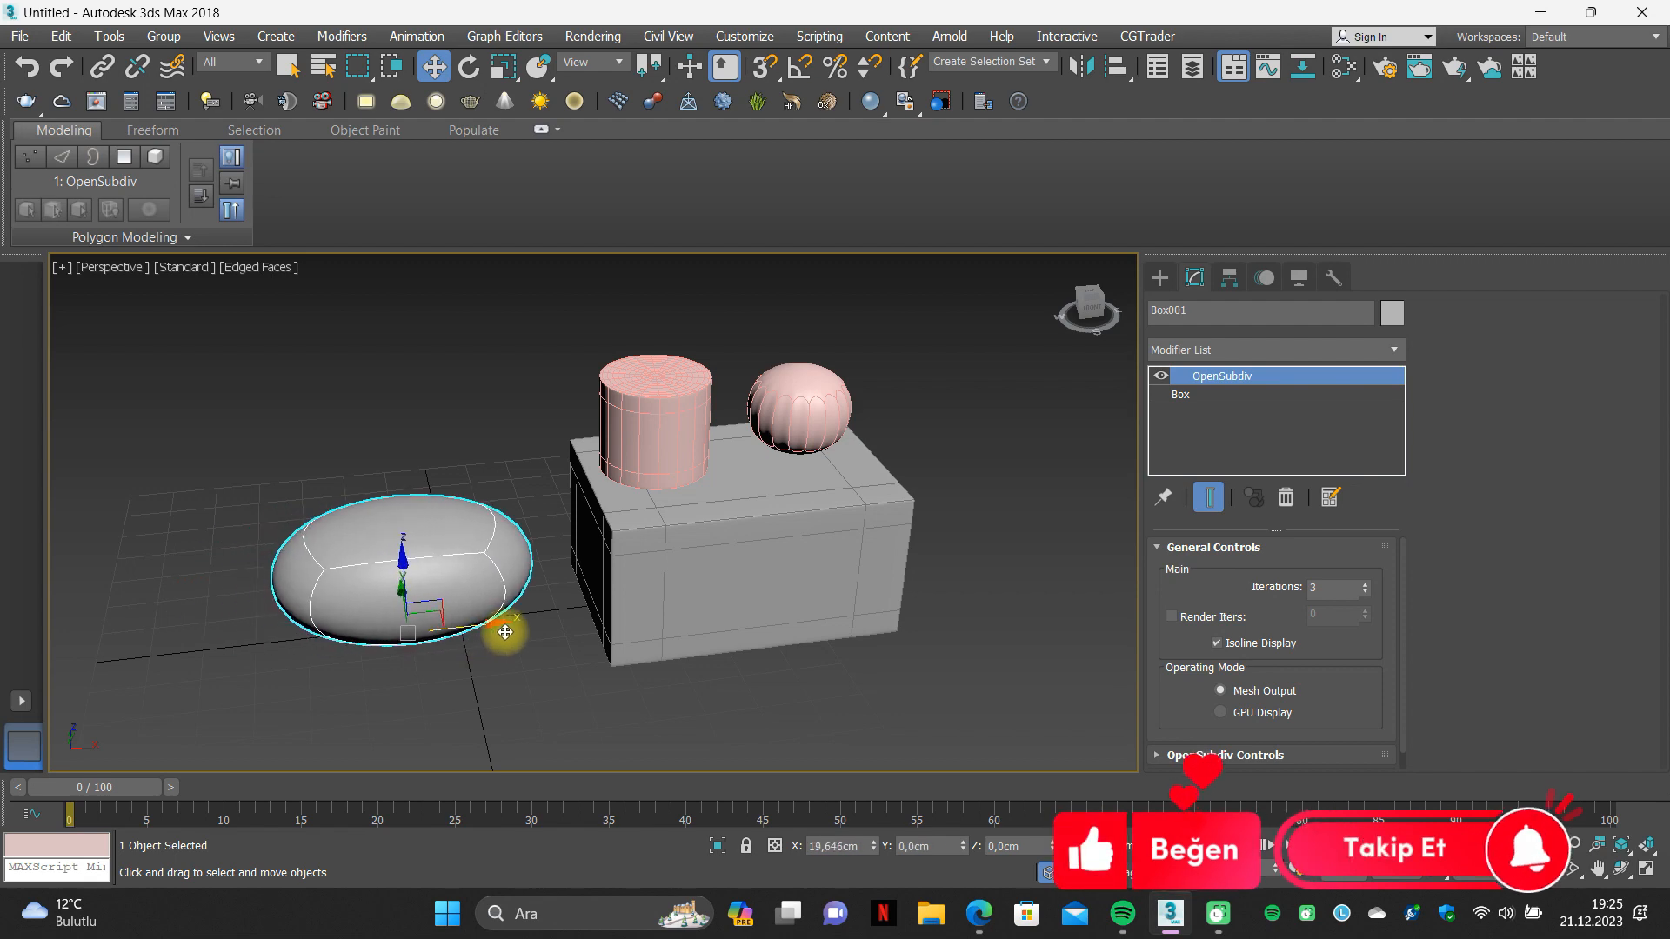